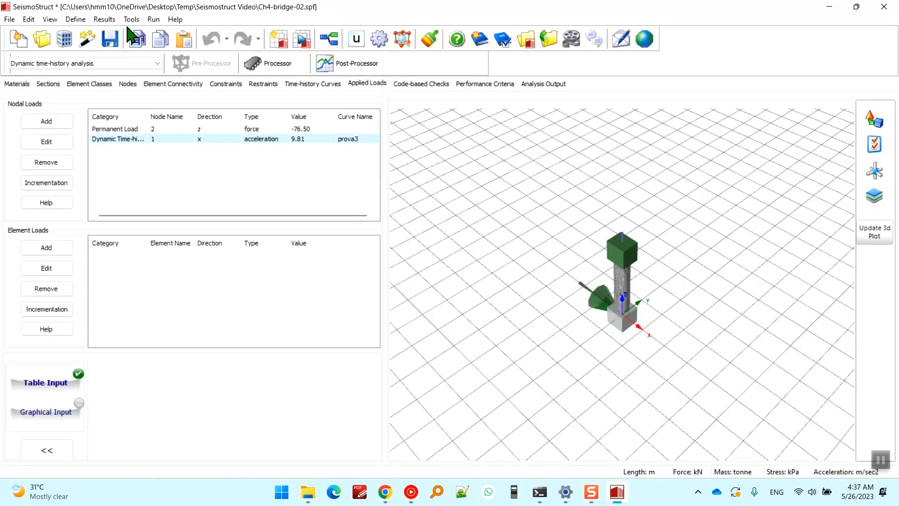
Check the text output option in the general project settings without changing anything, and open the Processor.
{"action": "left_click", "coordinate": [131, 19]}
{"action": "left_click", "coordinate": [167, 92]}
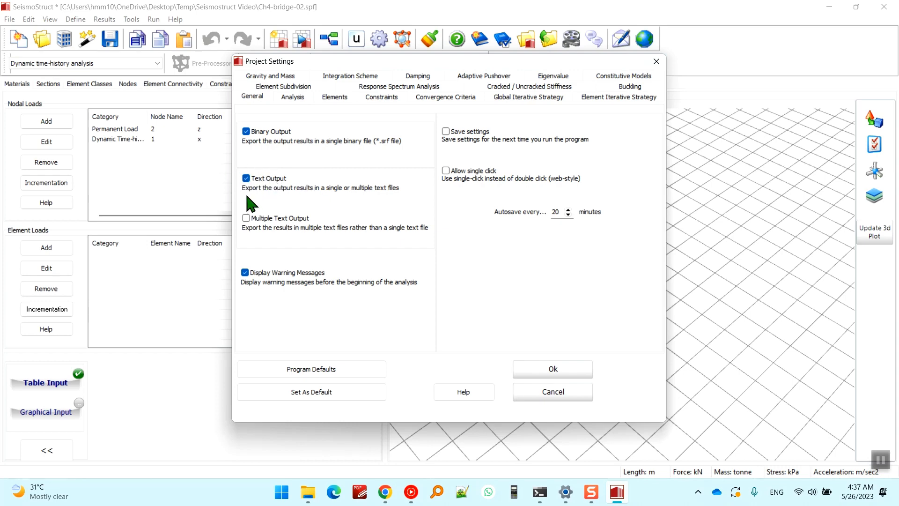
{"action": "left_click", "coordinate": [562, 388]}
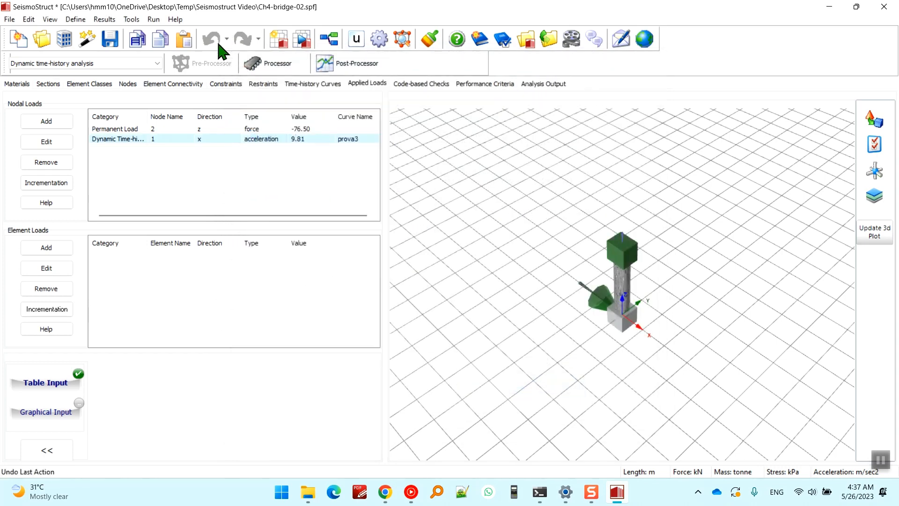
{"action": "left_click", "coordinate": [262, 64]}
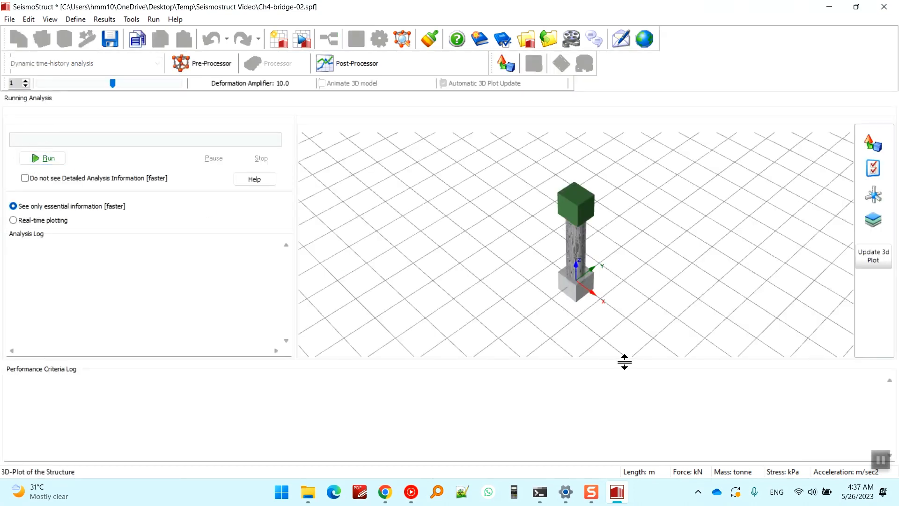
Switch to the Column Example folder in File Explorer and launch SeismicExtracterV4.2.exe.
{"action": "mouse_move", "coordinate": [623, 495]}
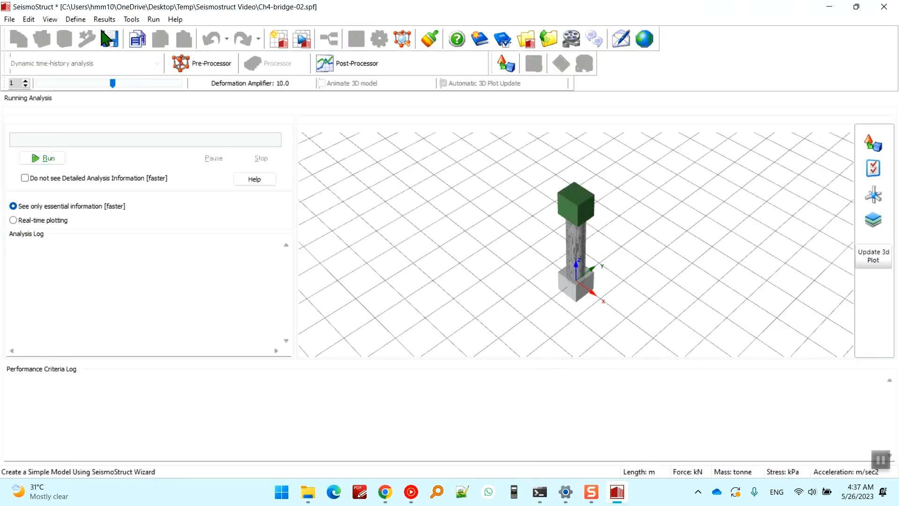
{"action": "left_click", "coordinate": [617, 492]}
{"action": "double_click", "coordinate": [177, 123]}
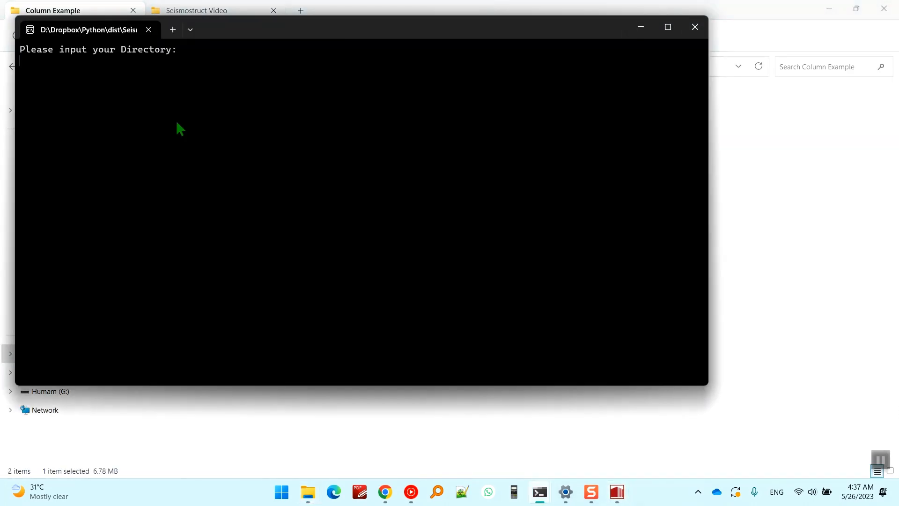
Copy the path of the Seismostruct Video folder in File Explorer.
{"action": "key", "text": "alt+Tab"}
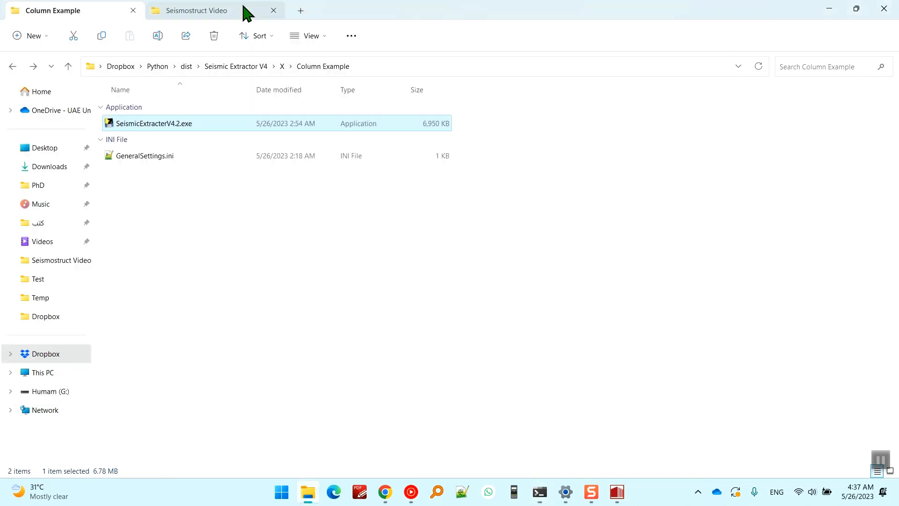
{"action": "left_click", "coordinate": [220, 9]}
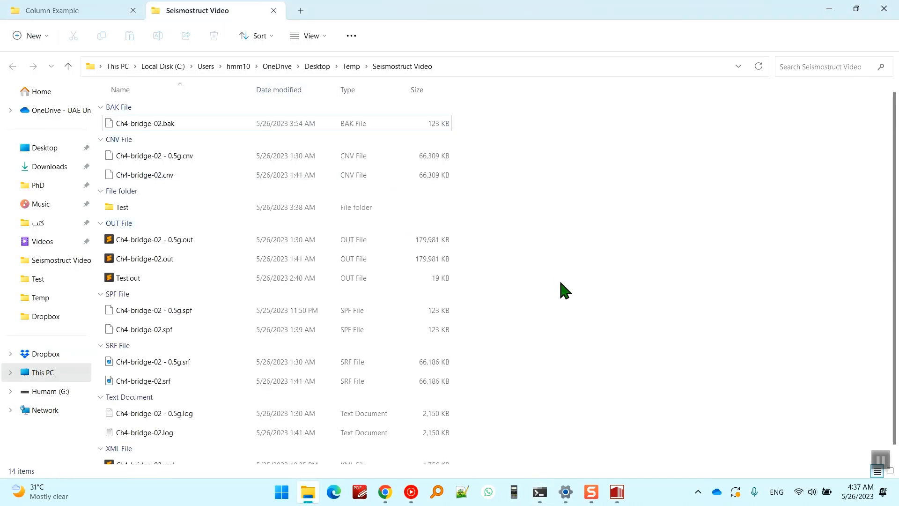
{"action": "key", "text": "ctrl+l"}
{"action": "key", "text": "ctrl+c"}
{"action": "key", "text": "Escape"}
Close the duplicate extractor console and submit the Seismostruct Video folder path as the directory in the remaining one.
{"action": "mouse_move", "coordinate": [540, 489]}
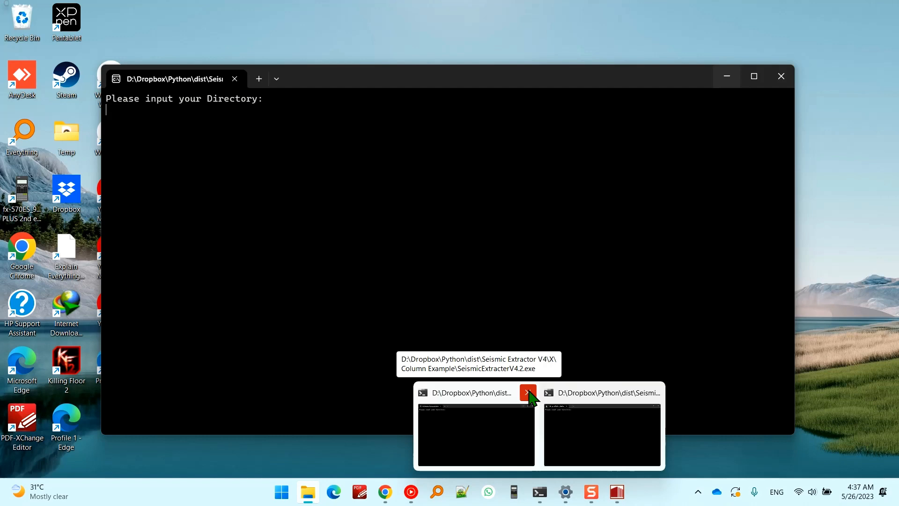
{"action": "left_click", "coordinate": [528, 392]}
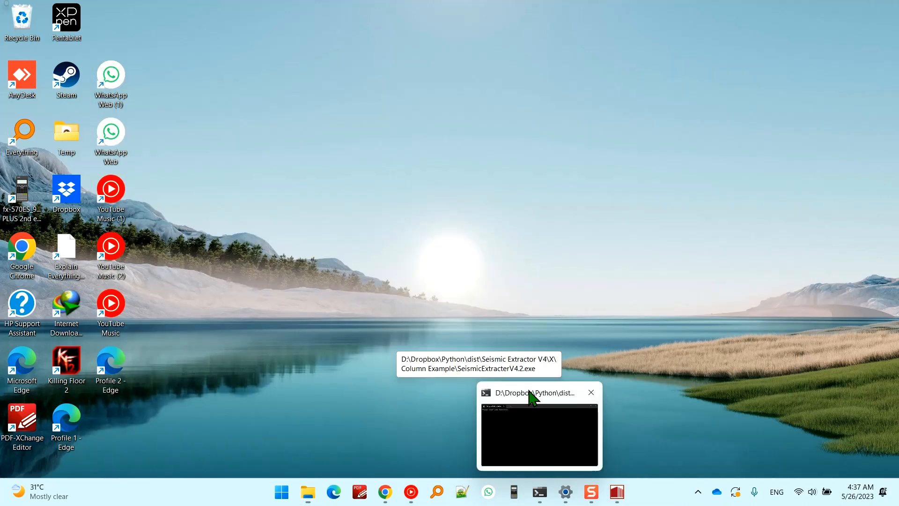
{"action": "left_click", "coordinate": [543, 423]}
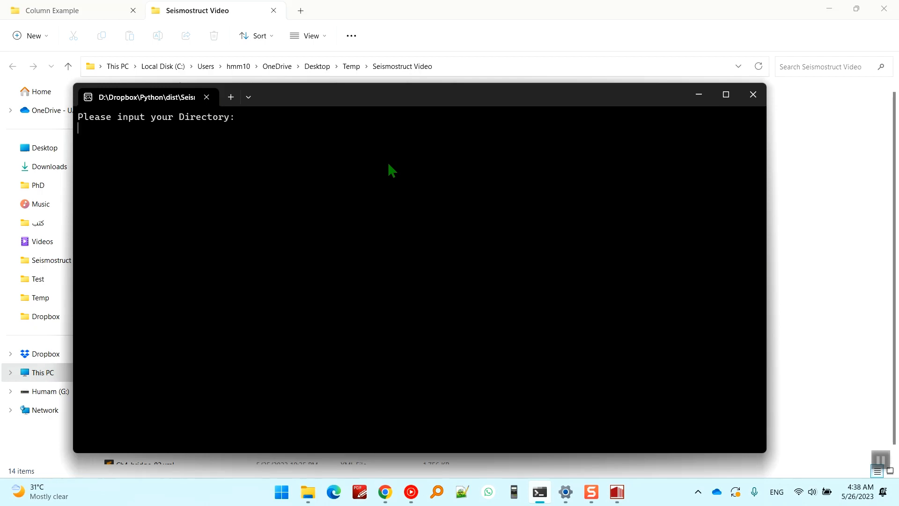
{"action": "key", "text": "ctrl+v"}
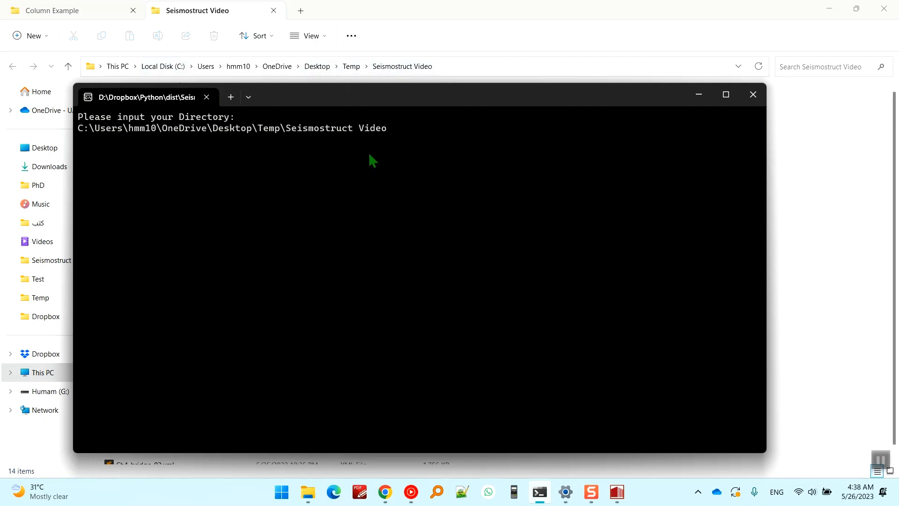
{"action": "key", "text": "Return"}
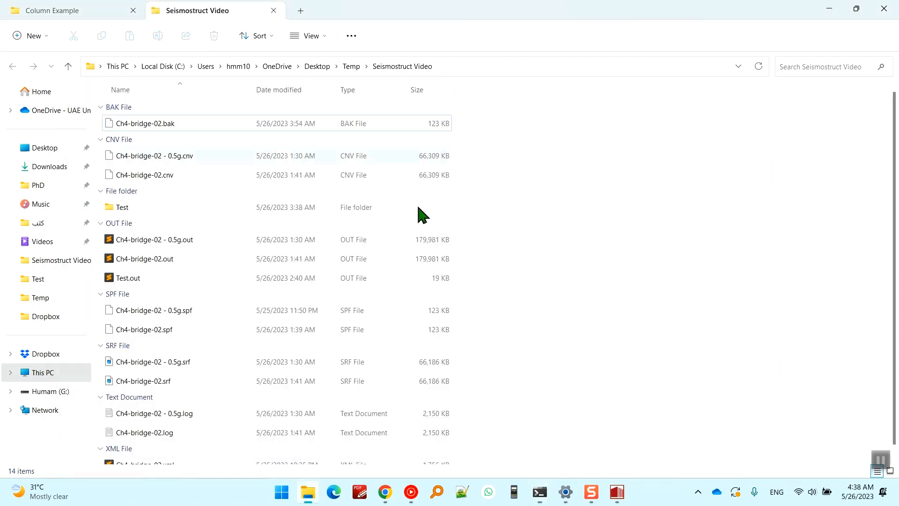
Open Ch4-bridge-02 - 0.5g.out from the Seismostruct Video folder in Sublime Text and close the other open file.
{"action": "double_click", "coordinate": [205, 239]}
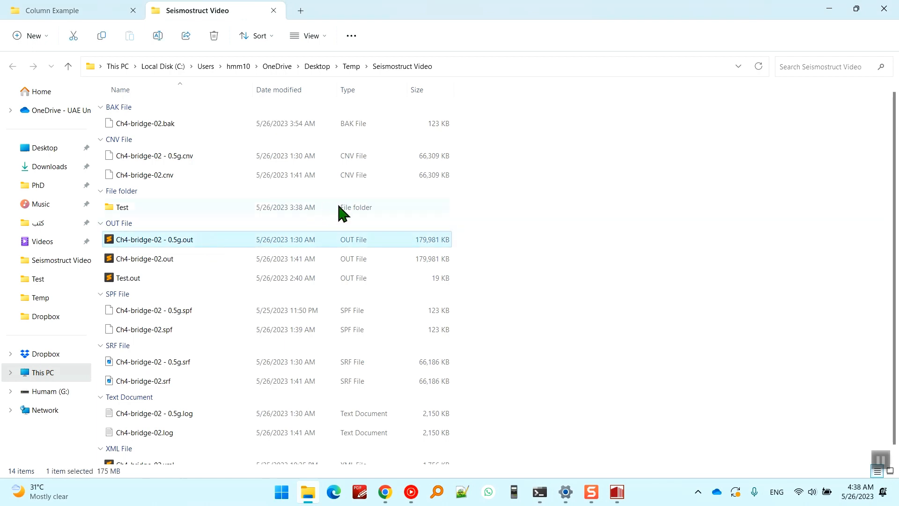
{"action": "double_click", "coordinate": [470, 89]}
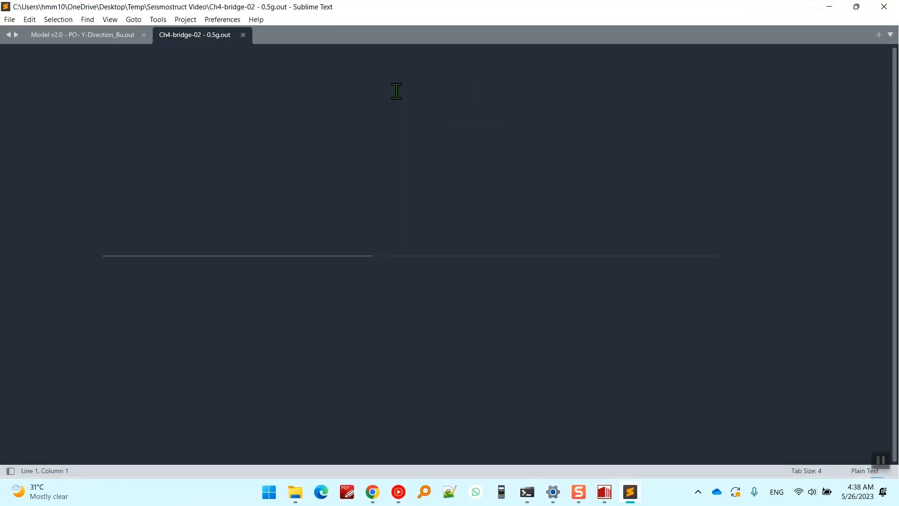
{"action": "middle_click", "coordinate": [87, 35]}
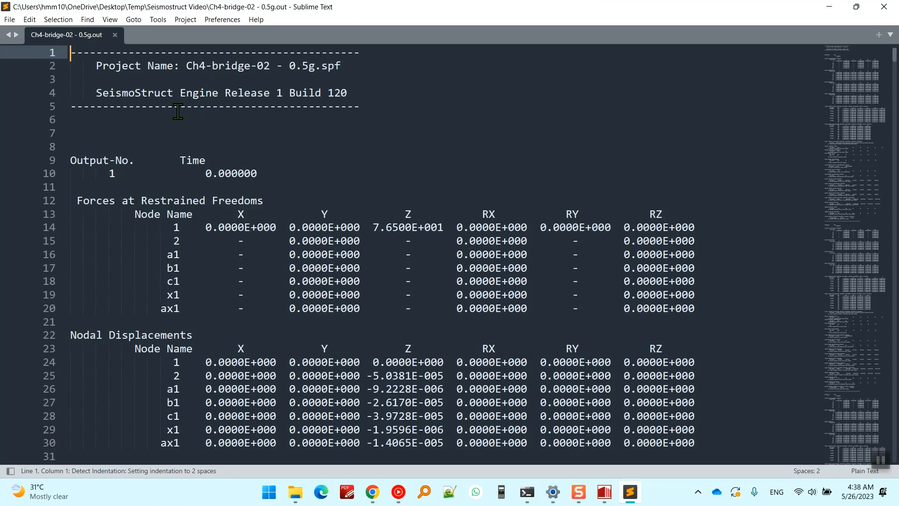
Examine the first results block of the output file, highlighting the Nodal Displacements heading.
{"action": "left_click", "coordinate": [167, 93]}
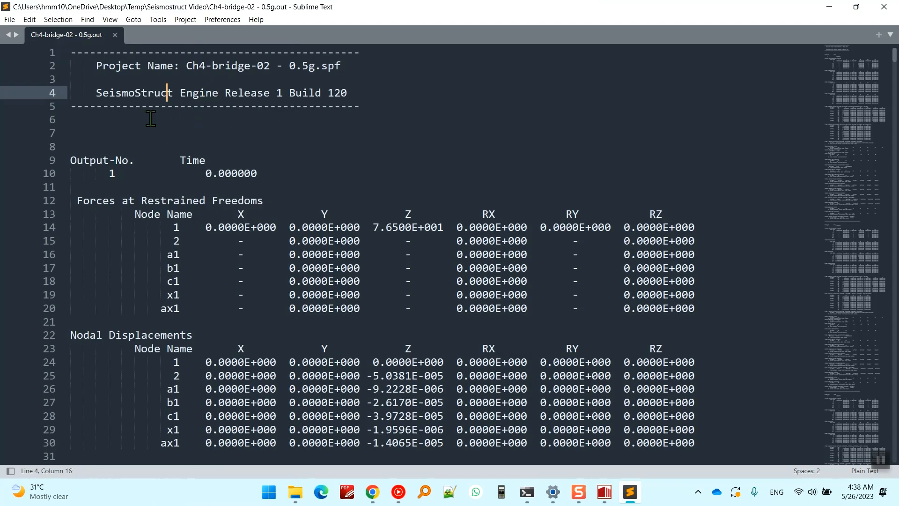
{"action": "scroll", "coordinate": [210, 150], "scroll_direction": "down", "scroll_amount": 2}
{"action": "scroll", "coordinate": [192, 169], "scroll_direction": "down", "scroll_amount": 2}
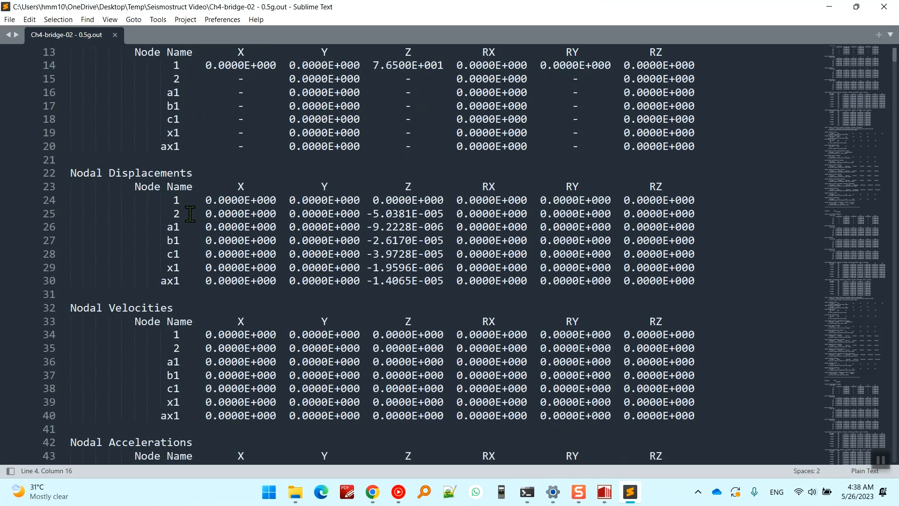
{"action": "left_click_drag", "start_coordinate": [70, 173], "coordinate": [199, 170]}
{"action": "left_click", "coordinate": [254, 173]}
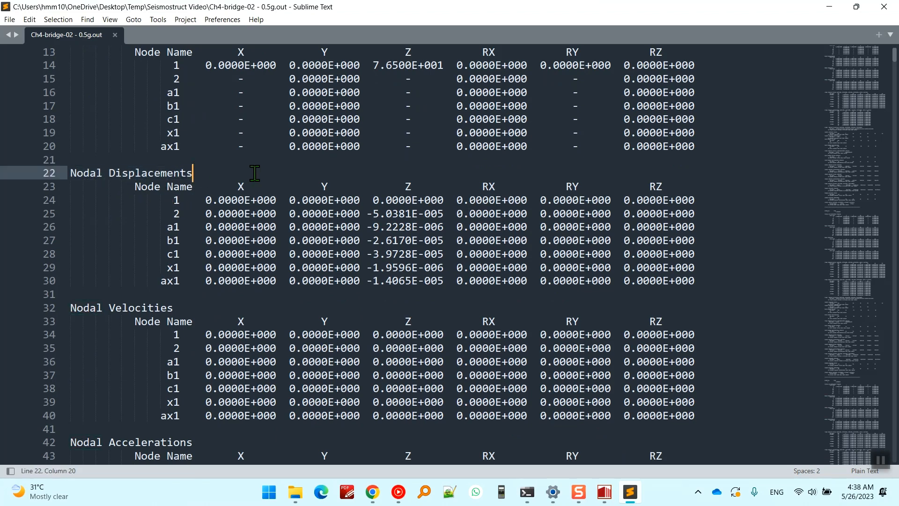
{"action": "left_click_drag", "start_coordinate": [254, 173], "coordinate": [77, 172]}
{"action": "left_click", "coordinate": [240, 184]}
{"action": "left_click_drag", "start_coordinate": [240, 184], "coordinate": [73, 176]}
{"action": "left_click", "coordinate": [174, 173]}
{"action": "left_click_drag", "start_coordinate": [211, 173], "coordinate": [71, 173]}
Switch to SeismoStruct, view the analysis results in the Post-Processor, and return to the output file in Sublime Text.
{"action": "left_click", "coordinate": [604, 492]}
{"action": "left_click", "coordinate": [342, 63]}
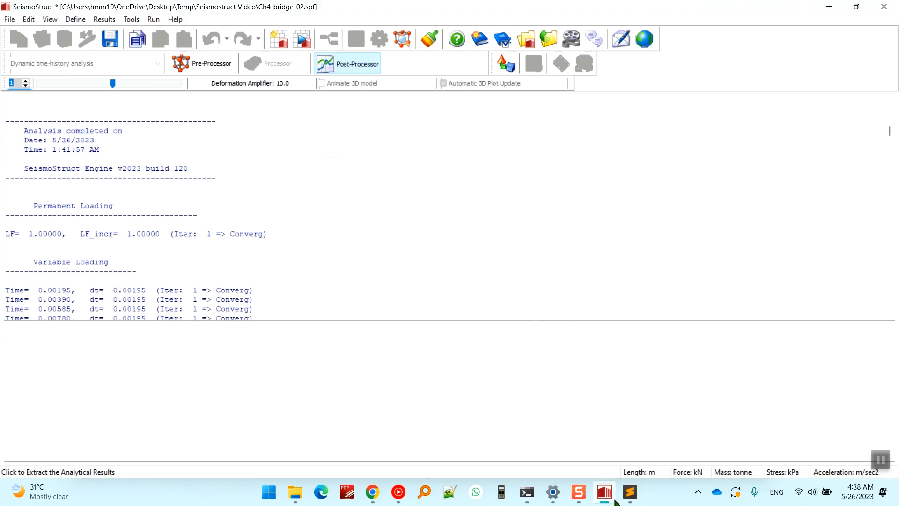
{"action": "left_click", "coordinate": [630, 491]}
Copy the Nodal Displacements heading and search the output file for its next occurrence.
{"action": "scroll", "coordinate": [281, 167], "scroll_direction": "up", "scroll_amount": 1}
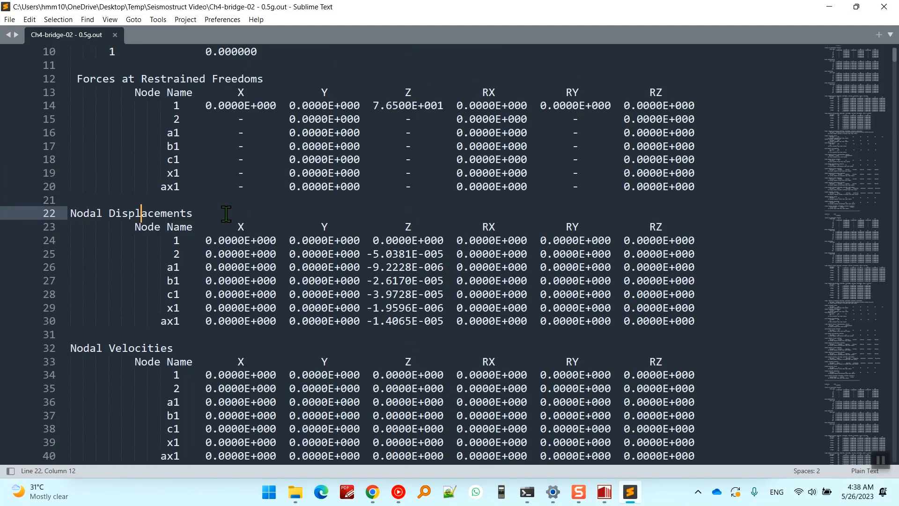
{"action": "left_click_drag", "start_coordinate": [226, 214], "coordinate": [29, 211]}
{"action": "left_click_drag", "start_coordinate": [237, 214], "coordinate": [47, 212]}
{"action": "left_click", "coordinate": [220, 226]}
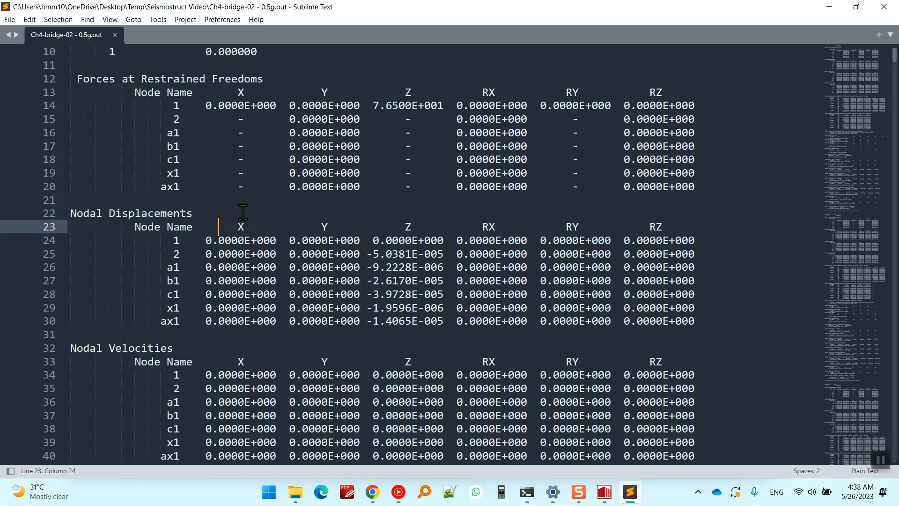
{"action": "left_click_drag", "start_coordinate": [243, 211], "coordinate": [35, 212]}
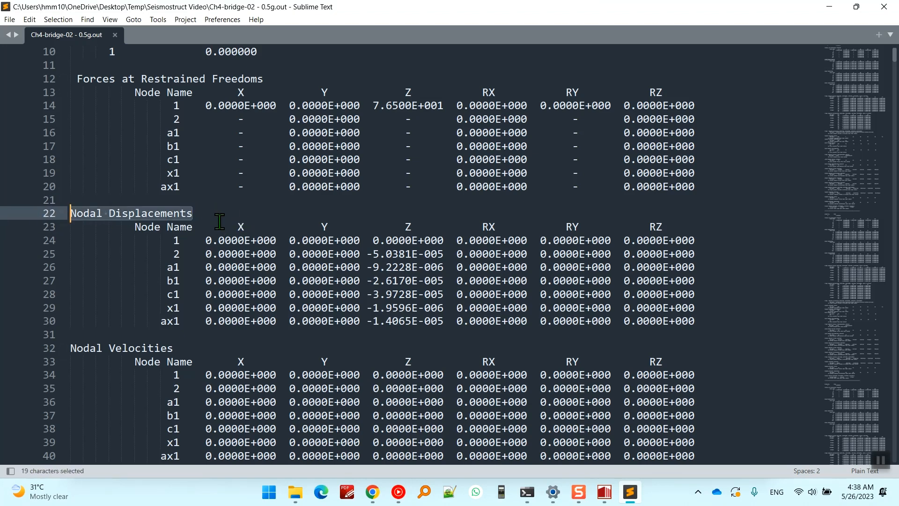
{"action": "left_click", "coordinate": [220, 220]}
{"action": "left_click_drag", "start_coordinate": [182, 241], "coordinate": [70, 213]}
{"action": "key", "text": "ctrl+c"}
{"action": "key", "text": "ctrl+f"}
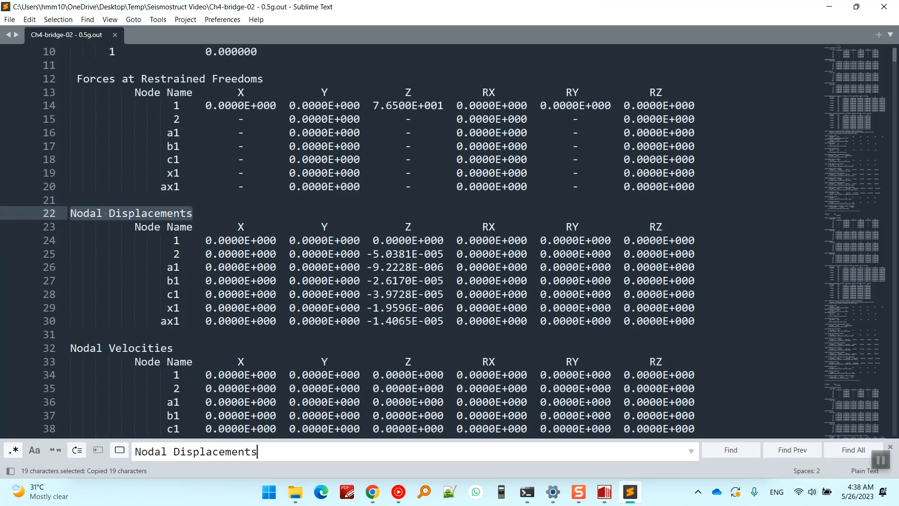
{"action": "key", "text": "Return"}
Examine the time value and the nodal displacement table of Output-No. 2.
{"action": "scroll", "coordinate": [149, 112], "scroll_direction": "up", "scroll_amount": 3}
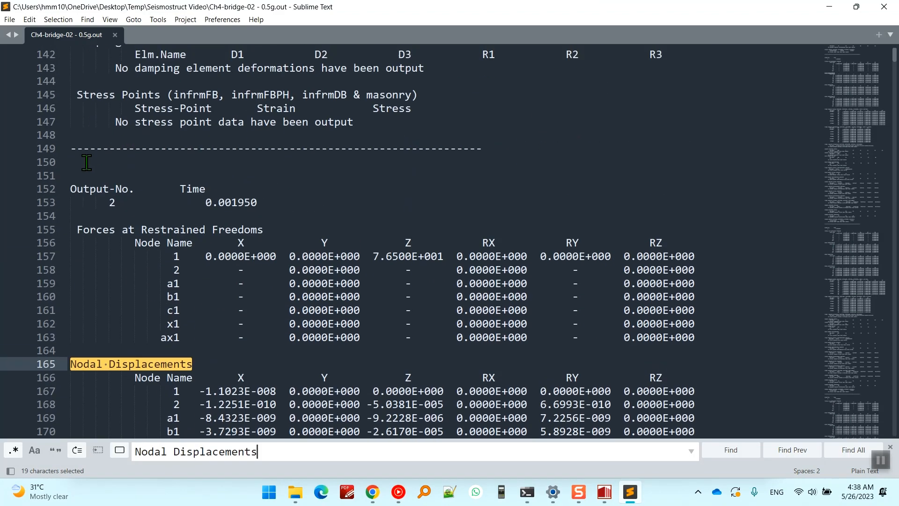
{"action": "left_click_drag", "start_coordinate": [269, 205], "coordinate": [205, 205]}
{"action": "scroll", "coordinate": [276, 270], "scroll_direction": "down", "scroll_amount": 3}
{"action": "left_click", "coordinate": [153, 233]}
{"action": "left_click_drag", "start_coordinate": [153, 233], "coordinate": [366, 337]}
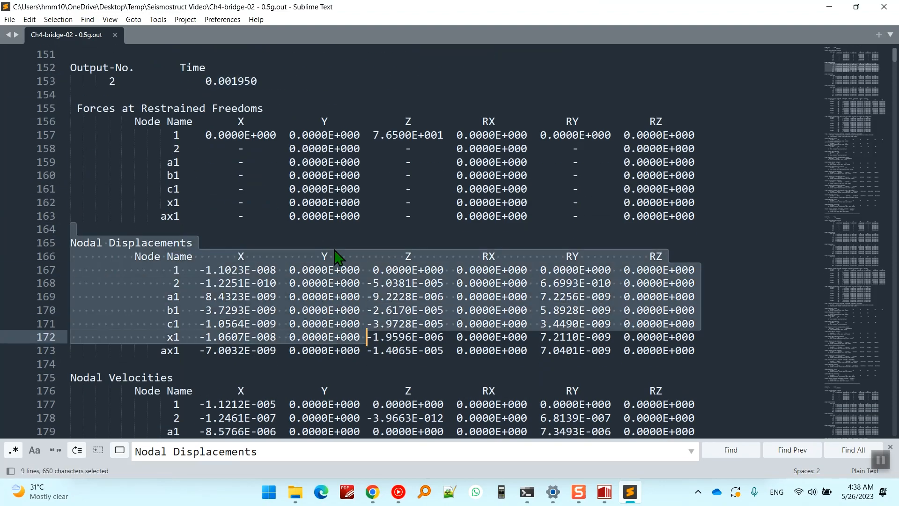
{"action": "left_click", "coordinate": [333, 244]}
Step through further Nodal Displacements matches to the results block of Output-No. 10.
{"action": "key", "text": "ctrl+f"}
{"action": "key", "text": "Return"}
{"action": "key", "text": "Return"}
{"action": "key", "text": "Return"}
{"action": "key", "text": "Return"}
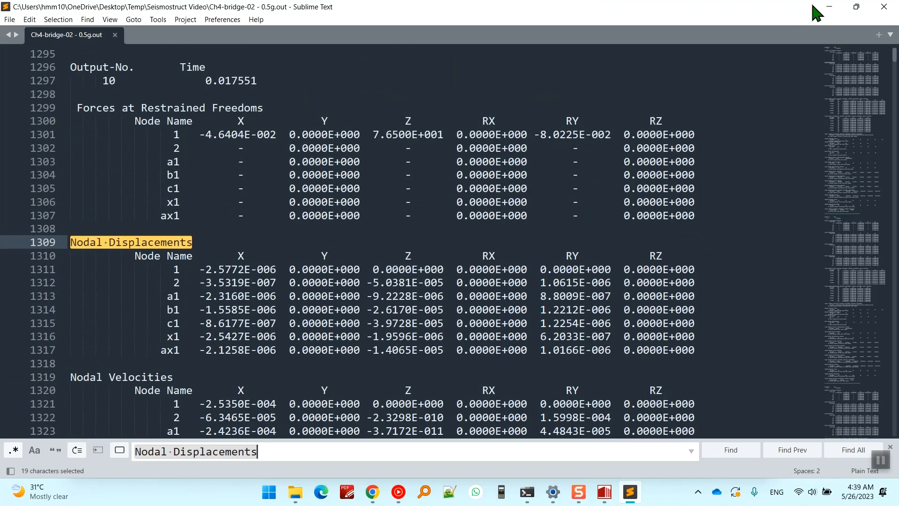
Check the files in the Seismostruct Video folder and start Notepad++, returning to the output file in Sublime Text.
{"action": "left_click", "coordinate": [295, 491]}
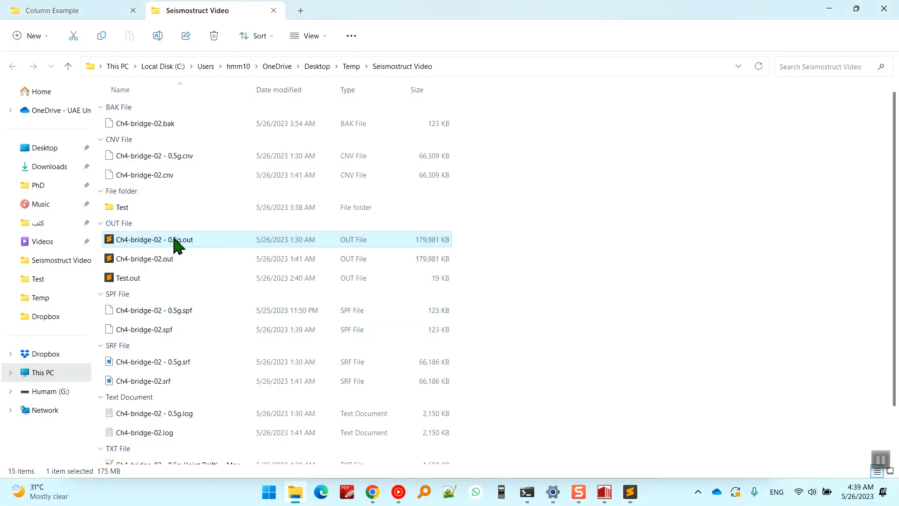
{"action": "left_click", "coordinate": [475, 246]}
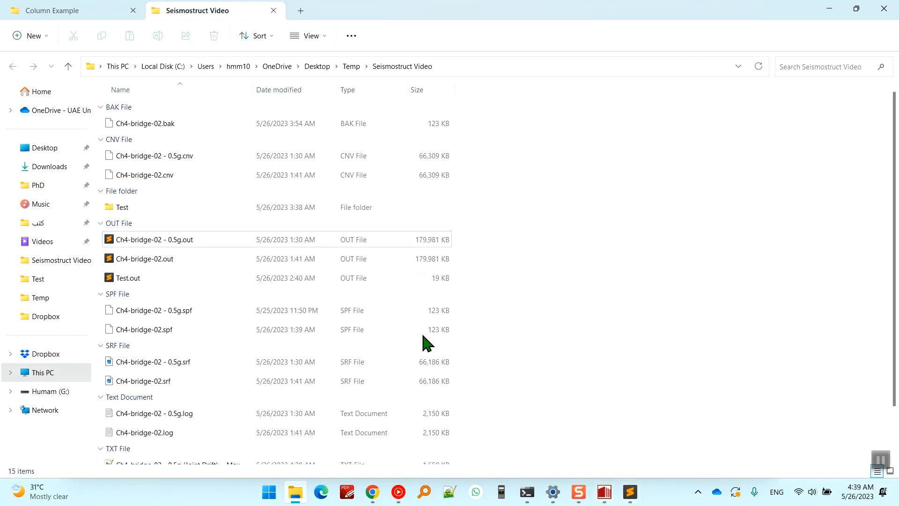
{"action": "left_click", "coordinate": [450, 492]}
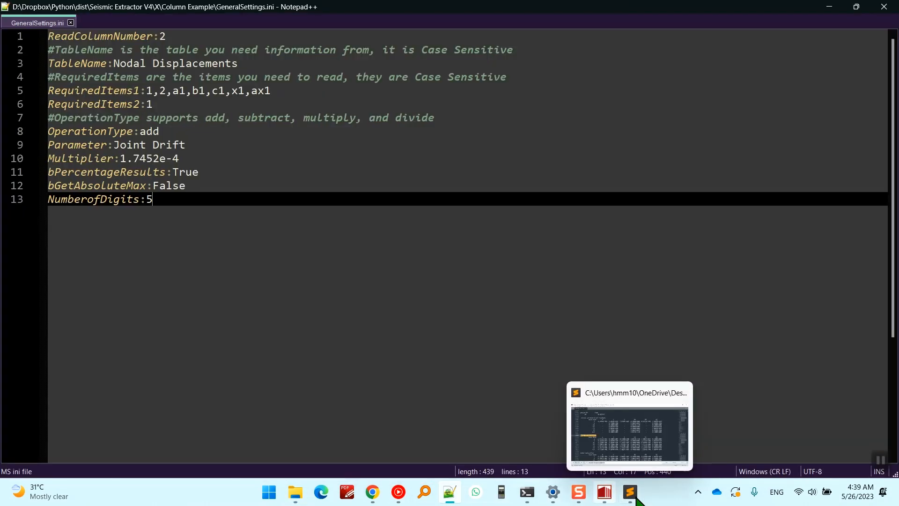
{"action": "left_click", "coordinate": [630, 491]}
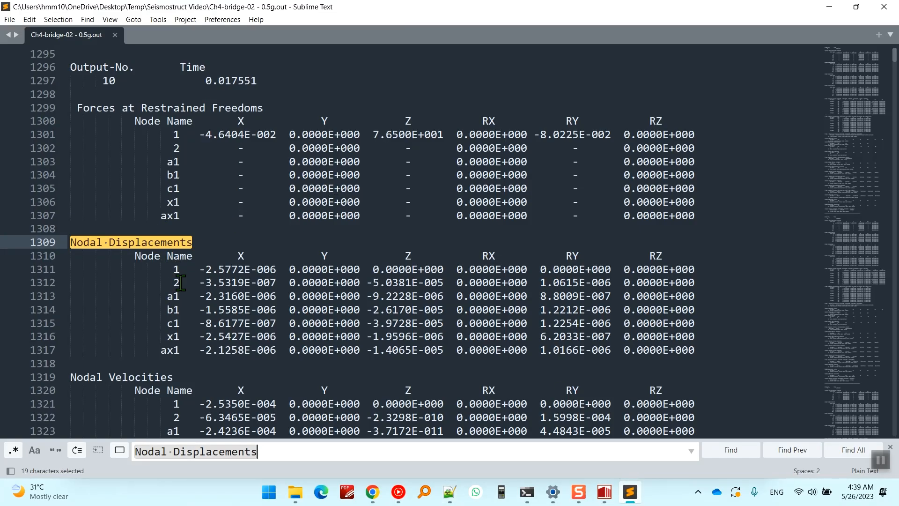
Highlight the first node names under Nodal Displacements and the Forces at Restrained Freedoms heading of Output-No. 10.
{"action": "left_click_drag", "start_coordinate": [172, 269], "coordinate": [180, 297]}
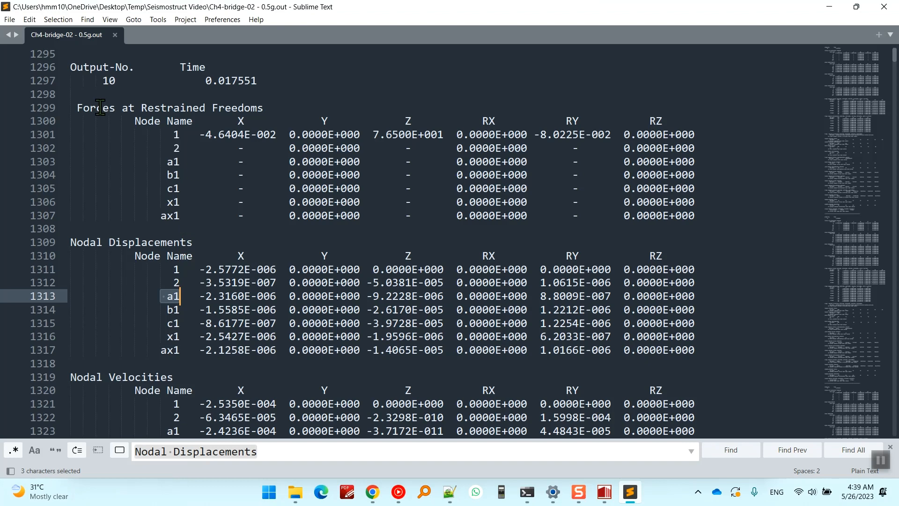
{"action": "left_click_drag", "start_coordinate": [77, 107], "coordinate": [262, 109]}
Examine the Nodal Velocities section of Output-No. 10, highlighting its column of node names.
{"action": "scroll", "coordinate": [237, 228], "scroll_direction": "down", "scroll_amount": 3}
{"action": "scroll", "coordinate": [238, 227], "scroll_direction": "down", "scroll_amount": 2}
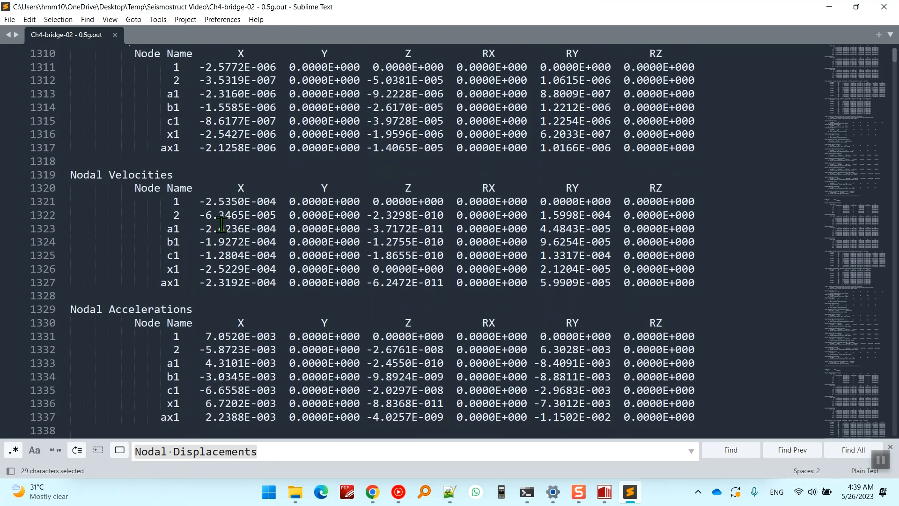
{"action": "left_click_drag", "start_coordinate": [70, 175], "coordinate": [181, 229]}
{"action": "left_click", "coordinate": [193, 215]}
{"action": "left_click", "coordinate": [182, 242]}
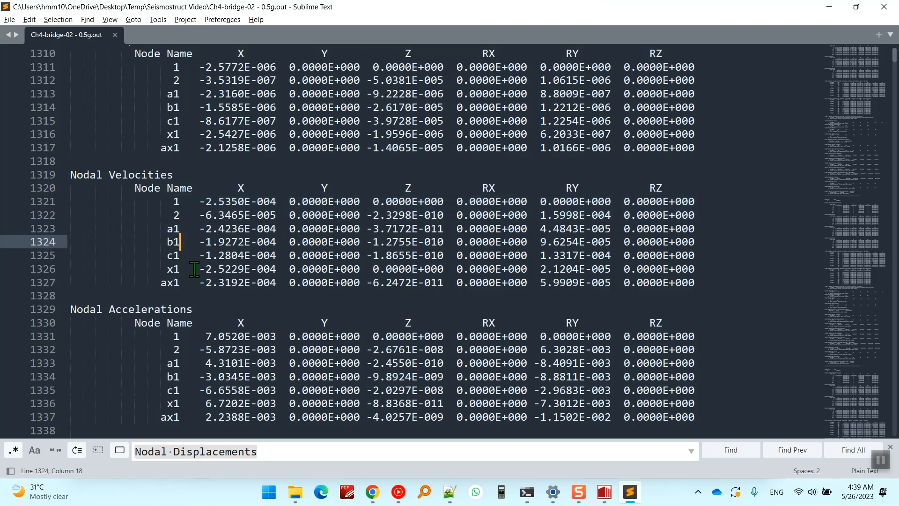
{"action": "left_click_drag", "start_coordinate": [186, 283], "coordinate": [155, 191]}
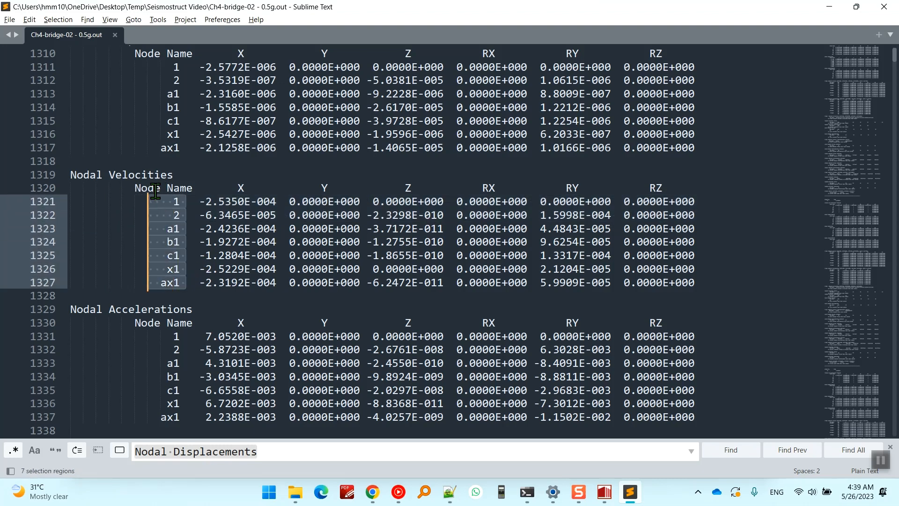
{"action": "left_click", "coordinate": [174, 215]}
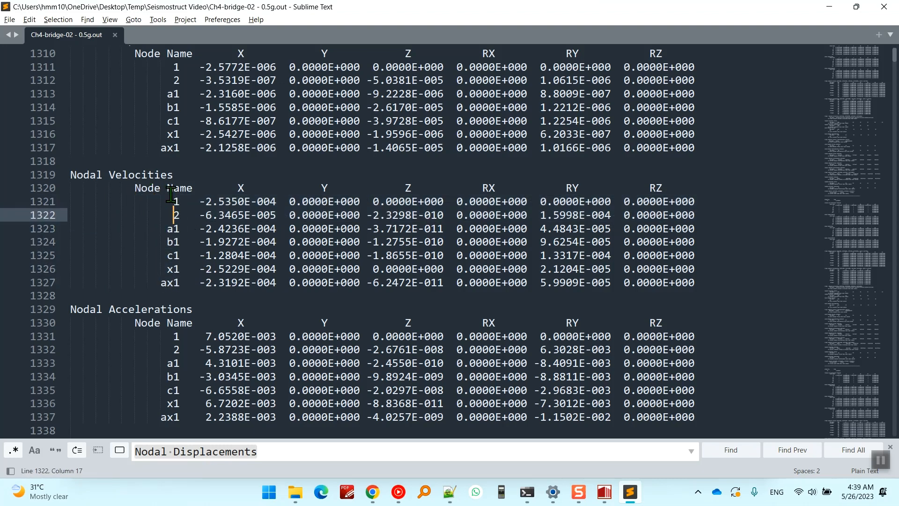
Highlight the node names from 1 to ax1 in the Nodal Velocities table of the output file.
{"action": "left_click_drag", "start_coordinate": [168, 202], "coordinate": [189, 248]}
{"action": "left_click", "coordinate": [181, 244]}
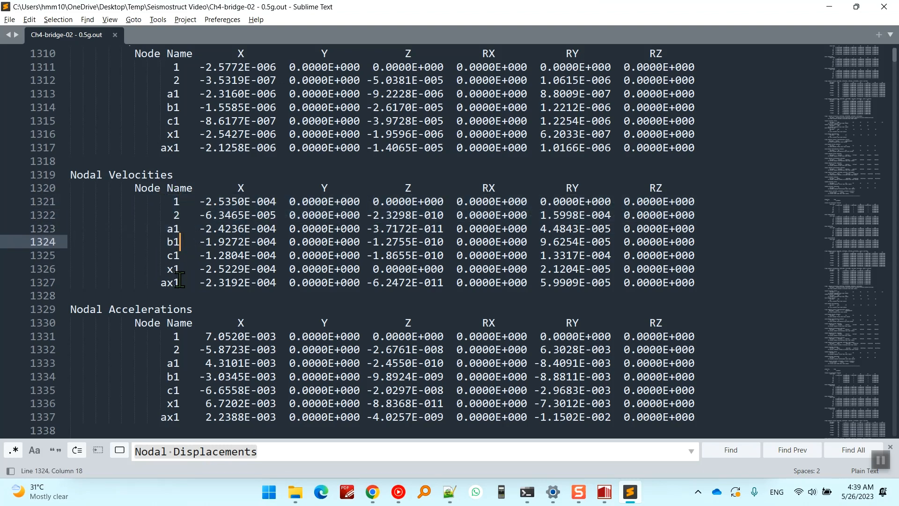
{"action": "left_click_drag", "start_coordinate": [179, 281], "coordinate": [153, 215]}
{"action": "key", "text": "Escape"}
{"action": "left_click", "coordinate": [181, 283]}
{"action": "left_click", "coordinate": [178, 241]}
Switch to SeismoStruct and open the Structural Displacements results under Global Response Parameters, checking the axis options and node list.
{"action": "left_click", "coordinate": [604, 492]}
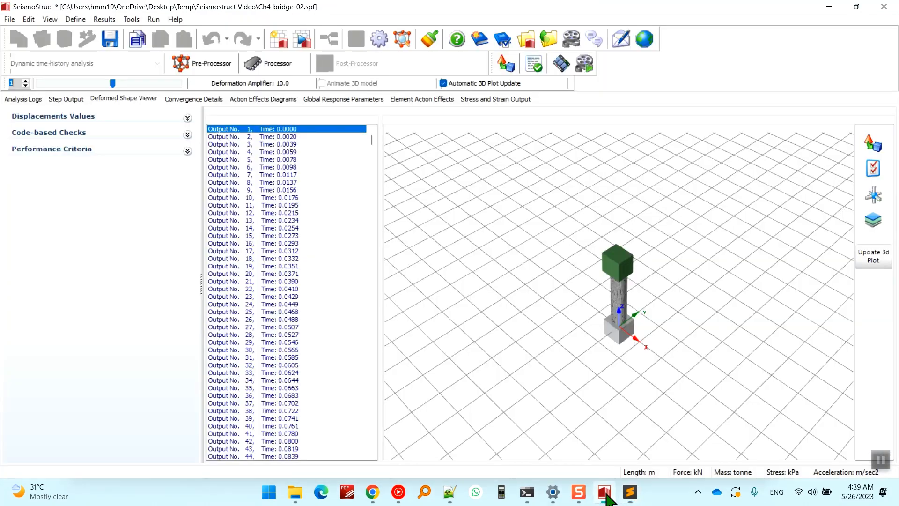
{"action": "left_click", "coordinate": [335, 99]}
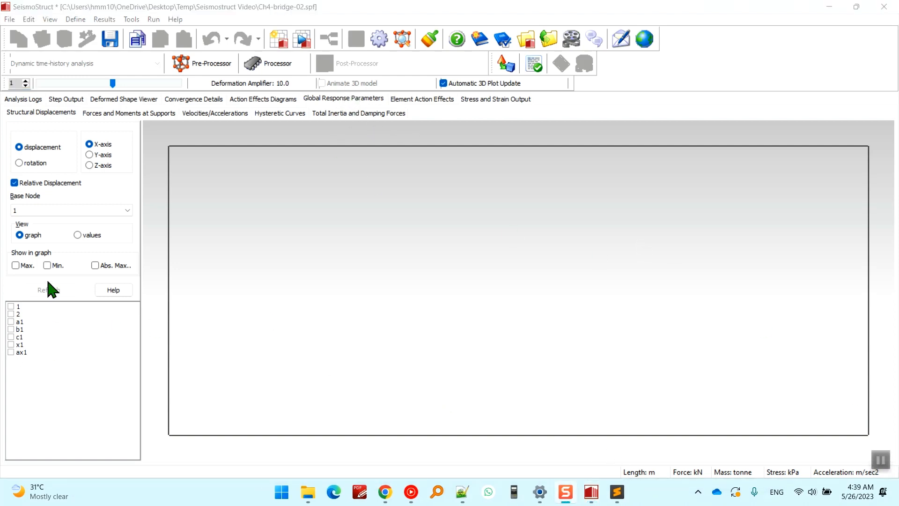
{"action": "left_click", "coordinate": [103, 155]}
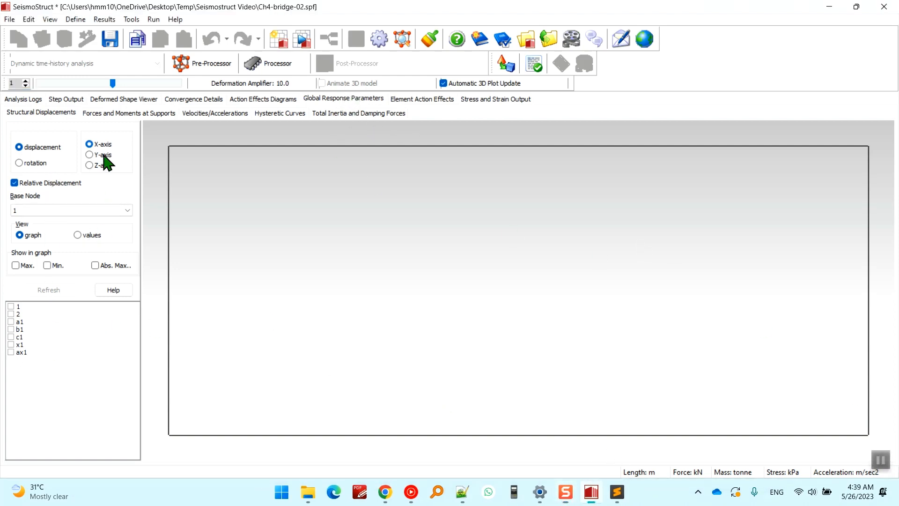
{"action": "left_click", "coordinate": [20, 309]}
{"action": "left_click", "coordinate": [41, 336]}
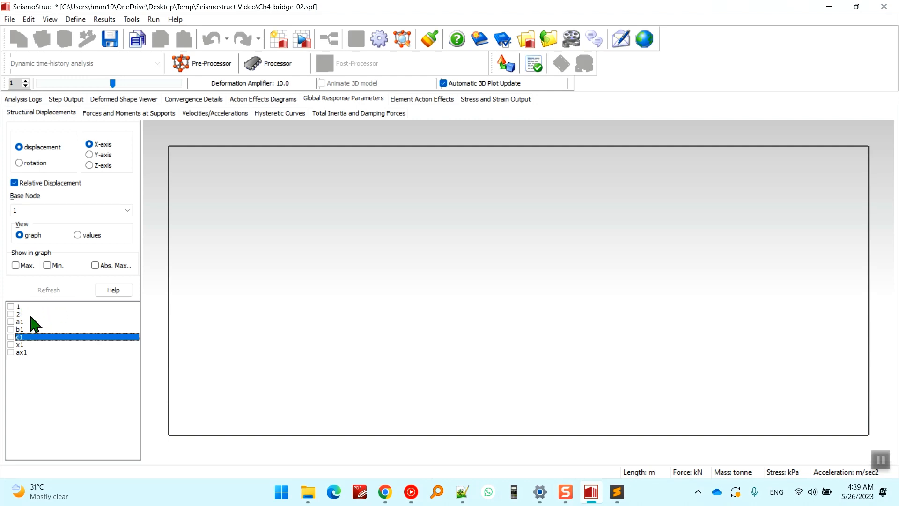
Include all seven nodes, from 1 to ax1, and plot their relative X-axis displacement graph.
{"action": "left_click", "coordinate": [31, 304]}
{"action": "key", "text": "space"}
{"action": "key", "text": "Down"}
{"action": "key", "text": "space"}
{"action": "key", "text": "Down"}
{"action": "key", "text": "space"}
{"action": "key", "text": "Down"}
{"action": "key", "text": "space"}
{"action": "key", "text": "Down"}
{"action": "key", "text": "space"}
{"action": "key", "text": "Down"}
{"action": "key", "text": "space"}
{"action": "key", "text": "Down"}
{"action": "key", "text": "space"}
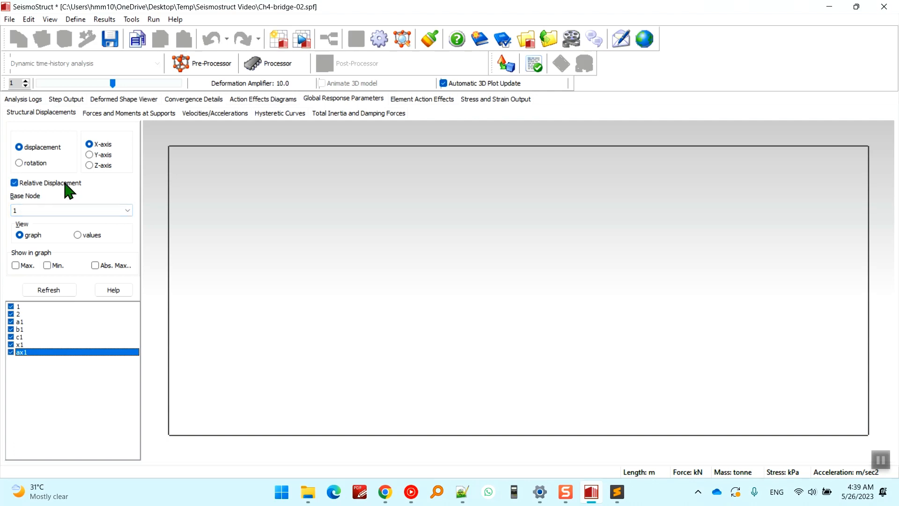
{"action": "left_click", "coordinate": [53, 291]}
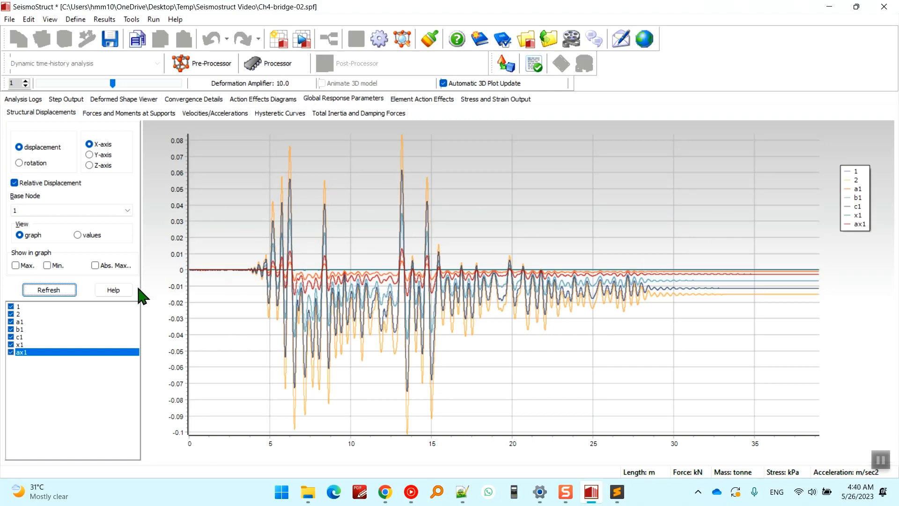
Mark the absolute maximum, maximum and minimum values on the displacement graph.
{"action": "left_click", "coordinate": [117, 265]}
{"action": "left_click", "coordinate": [48, 291]}
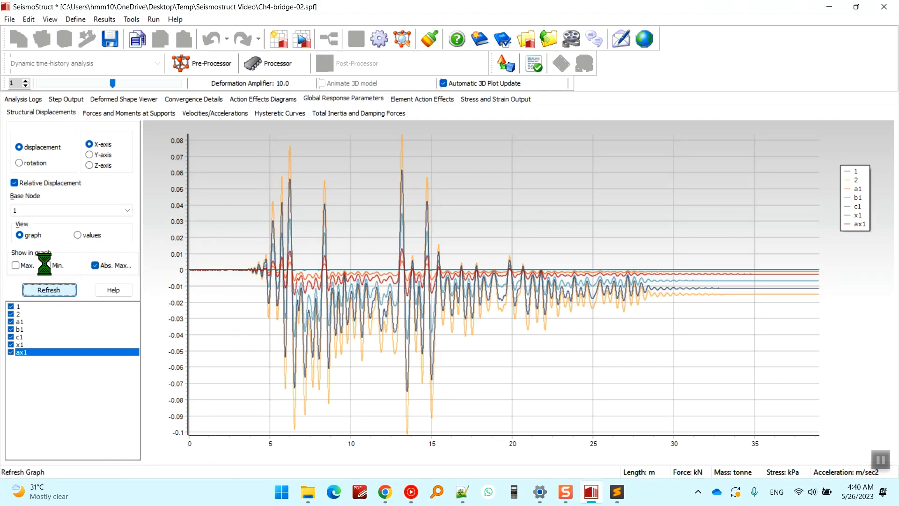
{"action": "left_click", "coordinate": [16, 265]}
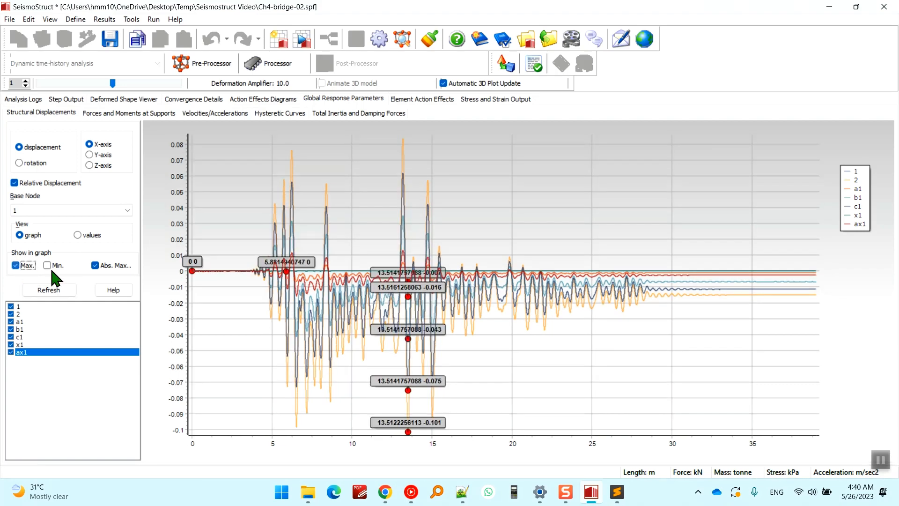
{"action": "left_click", "coordinate": [46, 265]}
{"action": "left_click", "coordinate": [49, 289]}
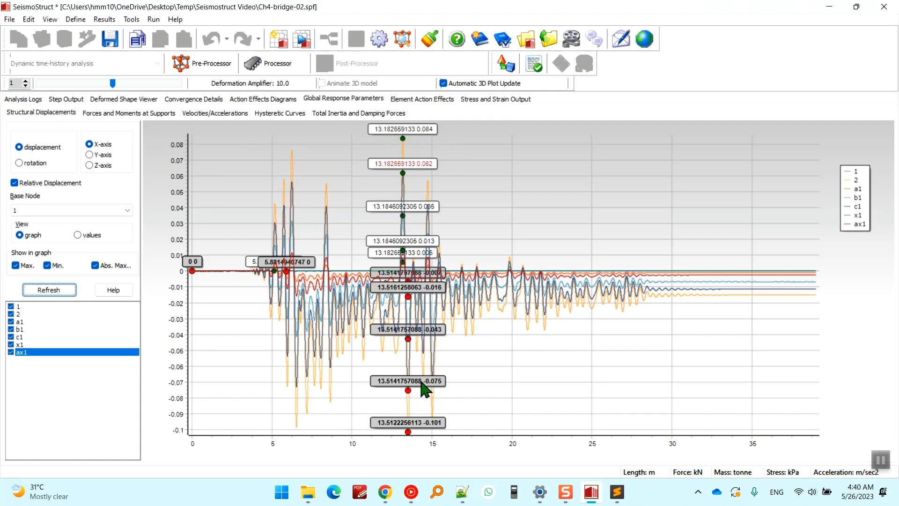
{"action": "left_click", "coordinate": [47, 265]}
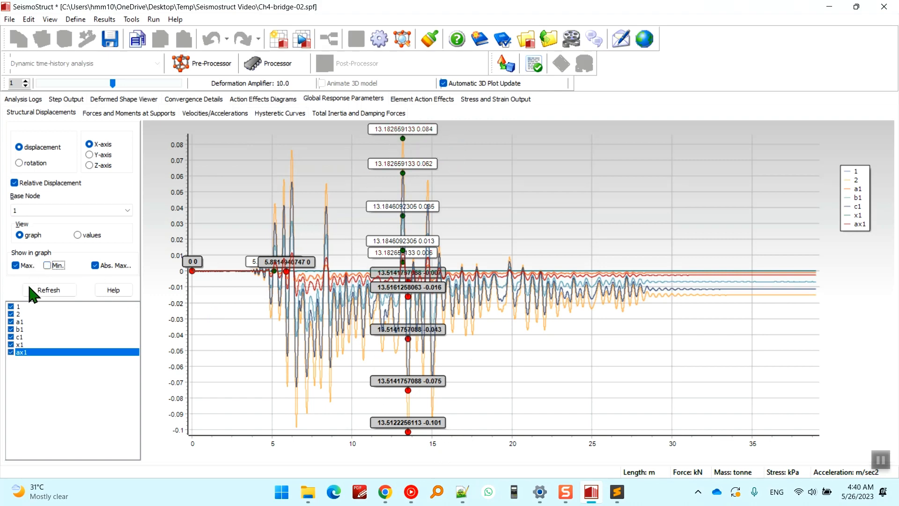
{"action": "left_click", "coordinate": [20, 266]}
{"action": "left_click", "coordinate": [35, 264]}
Switch to the Seismostruct Video folder in File Explorer and widen the Name column to fit the full Joint Drift file names.
{"action": "left_click", "coordinate": [308, 491]}
{"action": "scroll", "coordinate": [178, 300], "scroll_direction": "down", "scroll_amount": 2}
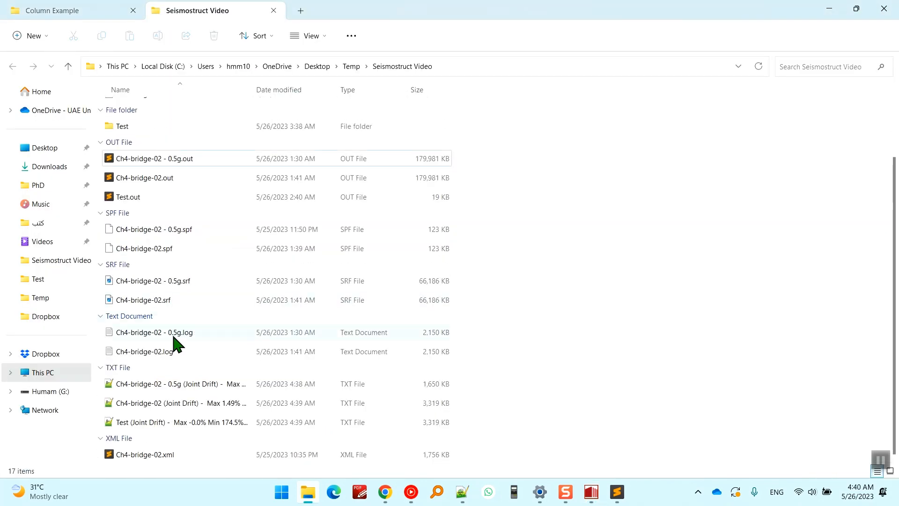
{"action": "left_click_drag", "start_coordinate": [369, 98], "coordinate": [411, 100]}
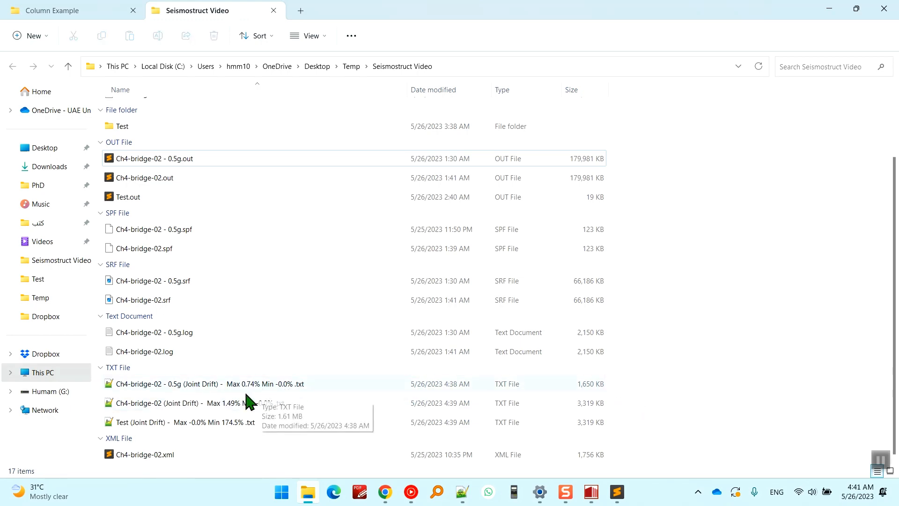
Check the project name in SeismoStruct and open the matching Ch4-bridge-02 (Joint Drift) text file in Notepad++.
{"action": "left_click", "coordinate": [591, 492]}
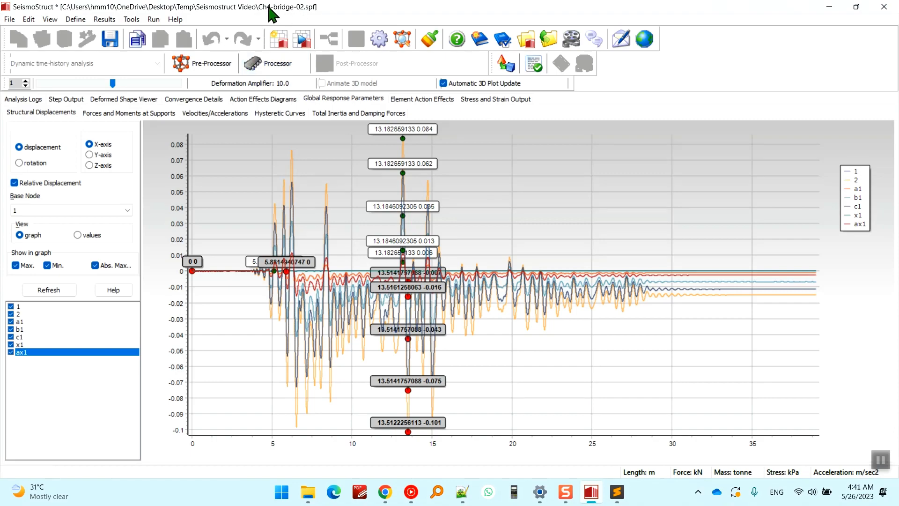
{"action": "left_click", "coordinate": [594, 492]}
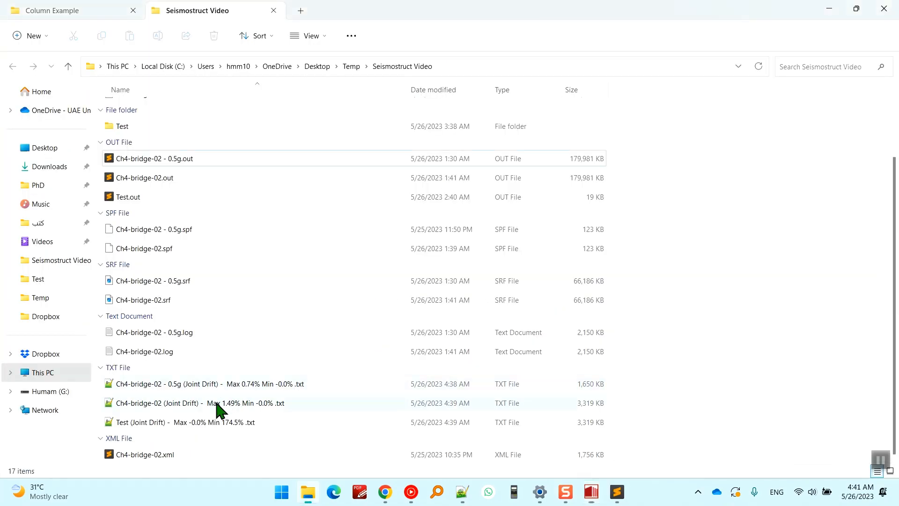
{"action": "left_click", "coordinate": [162, 407]}
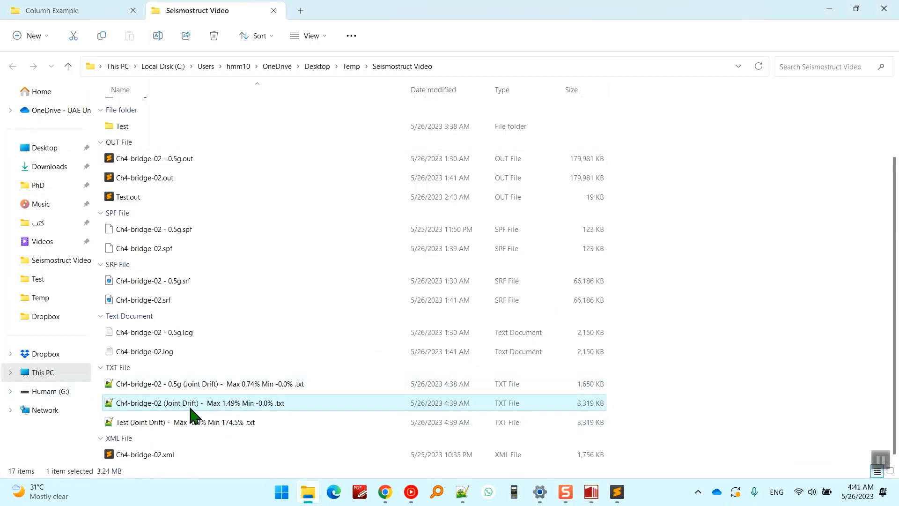
{"action": "double_click", "coordinate": [201, 410]}
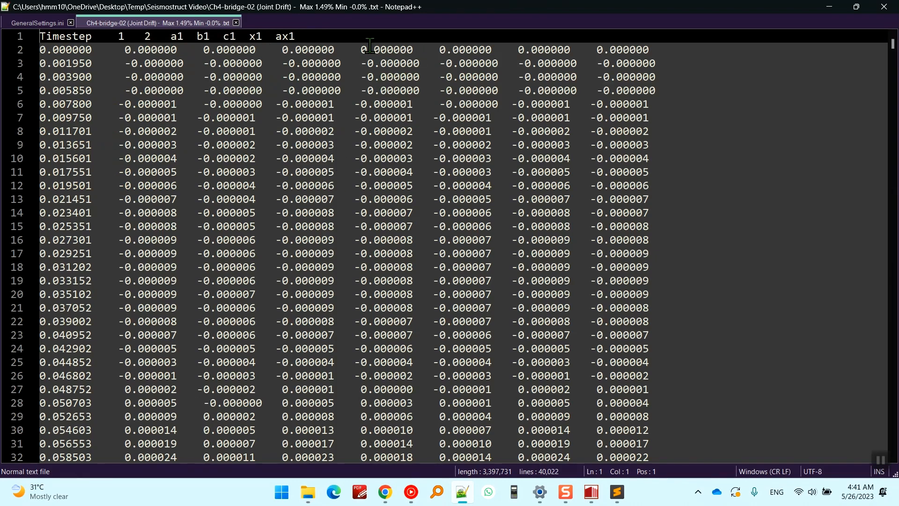
Examine the start of the Joint Drift file, highlighting the Timestep column, the node names in the header and the value columns.
{"action": "left_click_drag", "start_coordinate": [62, 36], "coordinate": [712, 321]}
{"action": "left_click", "coordinate": [683, 213]}
{"action": "mouse_move", "coordinate": [119, 40]}
{"action": "left_mouse_down"}
{"action": "mouse_move", "coordinate": [349, 40]}
{"action": "mouse_move", "coordinate": [117, 30]}
{"action": "left_mouse_up"}
{"action": "left_click", "coordinate": [58, 62]}
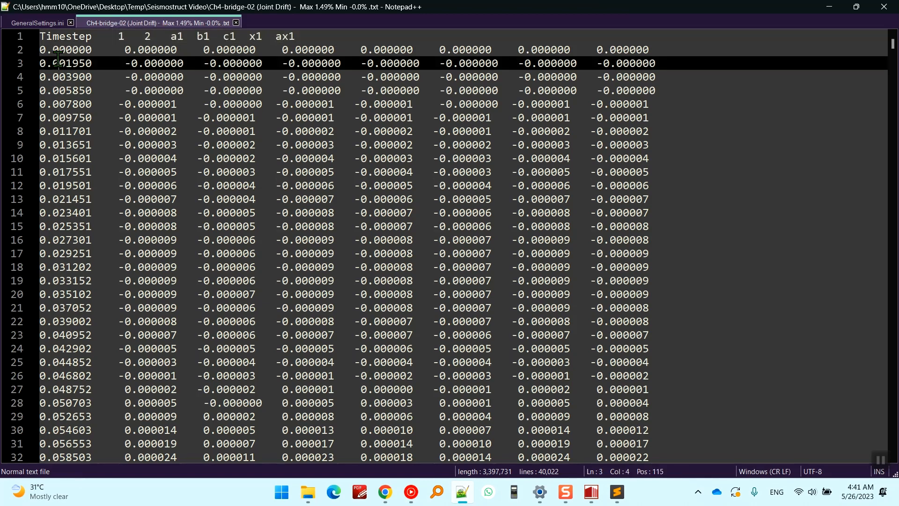
{"action": "double_click", "coordinate": [59, 49]}
{"action": "left_click_drag", "start_coordinate": [59, 49], "coordinate": [90, 212]}
{"action": "left_click", "coordinate": [85, 76]}
{"action": "left_click_drag", "start_coordinate": [72, 51], "coordinate": [118, 90]}
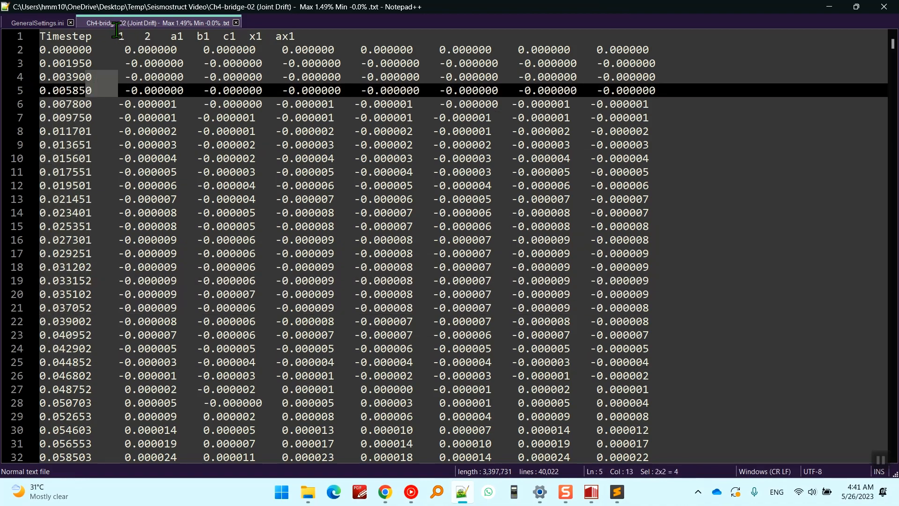
{"action": "left_click_drag", "start_coordinate": [116, 30], "coordinate": [325, 31]}
{"action": "left_click", "coordinate": [876, 63]}
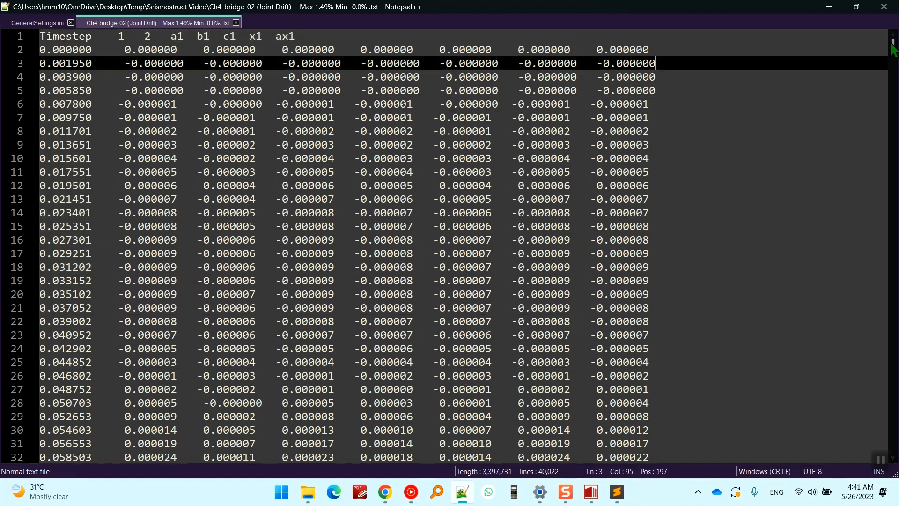
Examine the end of the Joint Drift file, highlighting the asterisk separator and the Maximum Value Found line.
{"action": "left_click_drag", "start_coordinate": [892, 44], "coordinate": [894, 474]}
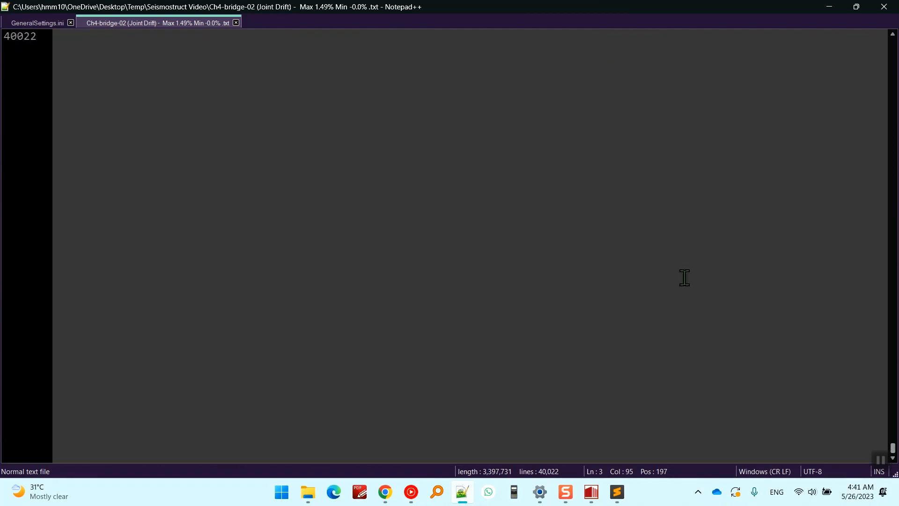
{"action": "scroll", "coordinate": [462, 219], "scroll_direction": "up", "scroll_amount": 8}
{"action": "left_click_drag", "start_coordinate": [669, 210], "coordinate": [833, 211]}
{"action": "left_click", "coordinate": [293, 251]}
{"action": "left_click_drag", "start_coordinate": [670, 209], "coordinate": [784, 211]}
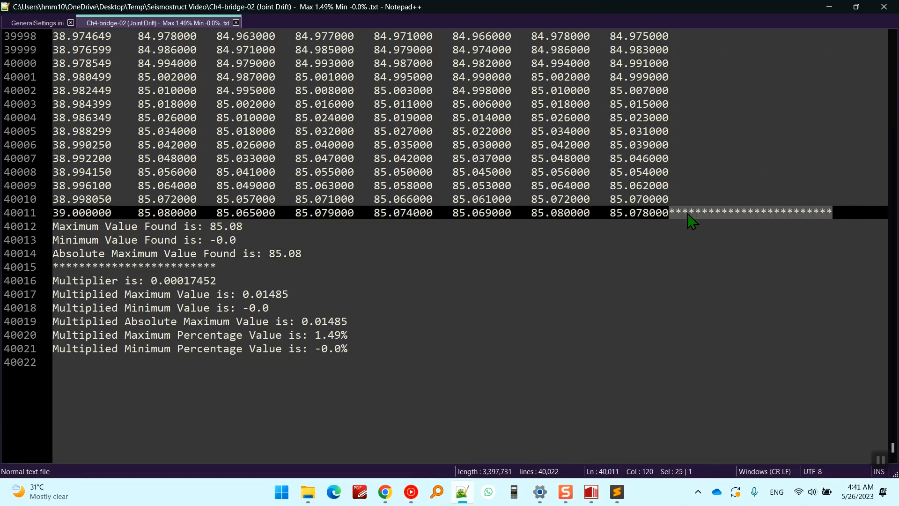
{"action": "left_click", "coordinate": [604, 212]}
{"action": "left_click", "coordinate": [124, 229]}
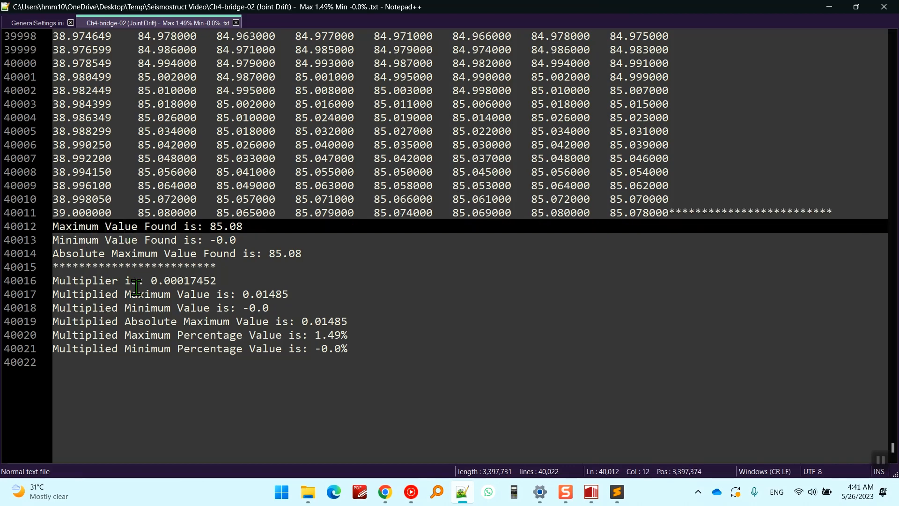
{"action": "double_click", "coordinate": [72, 226]}
{"action": "left_click_drag", "start_coordinate": [71, 226], "coordinate": [121, 229]}
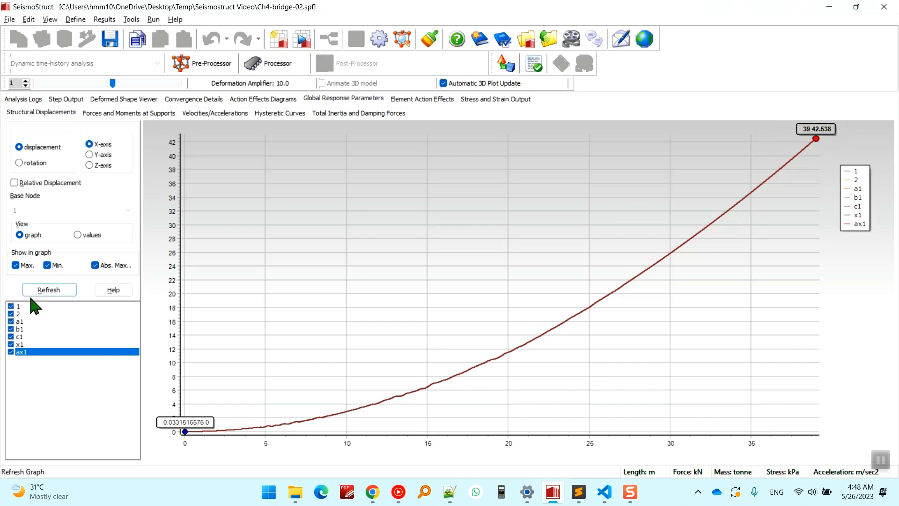
Set RequiredItems2 to 1 in GeneralSettings.ini and compare it with the first items of RequiredItems1.
{"action": "left_click", "coordinate": [450, 492]}
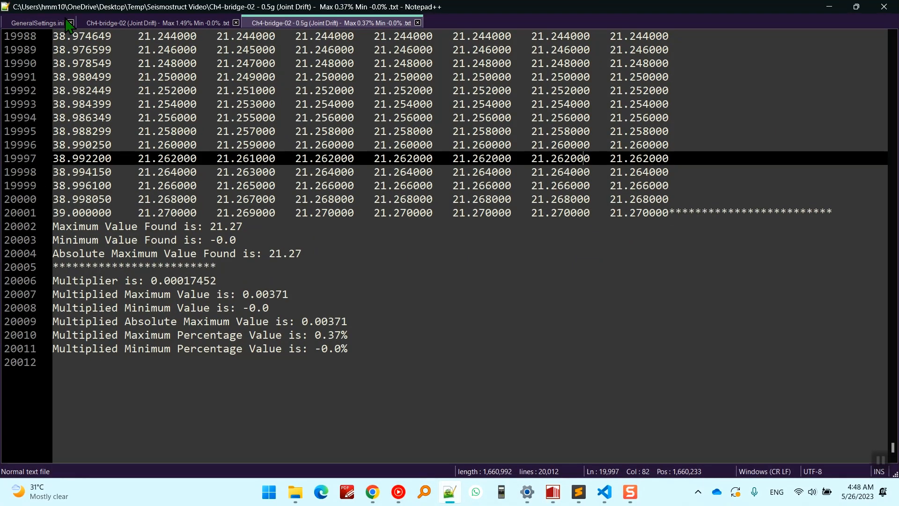
{"action": "left_click", "coordinate": [50, 25]}
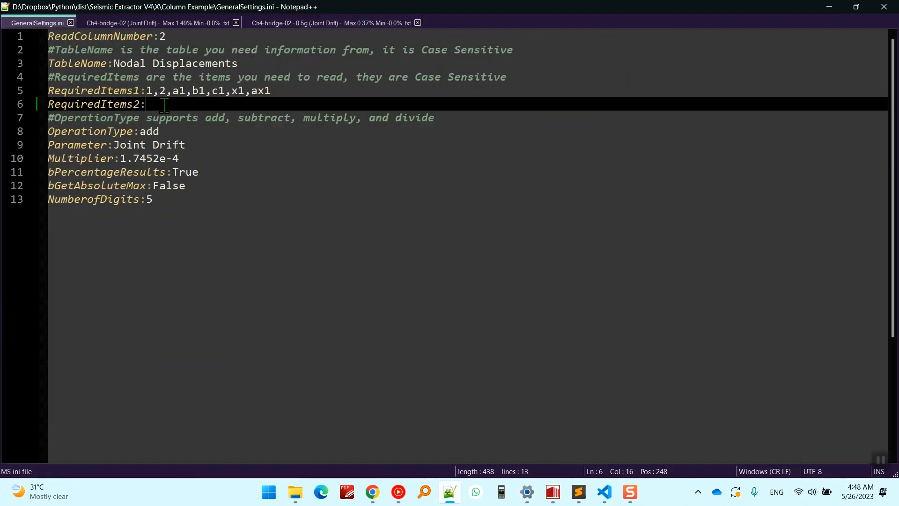
{"action": "type", "text": "1"}
{"action": "double_click", "coordinate": [153, 90]}
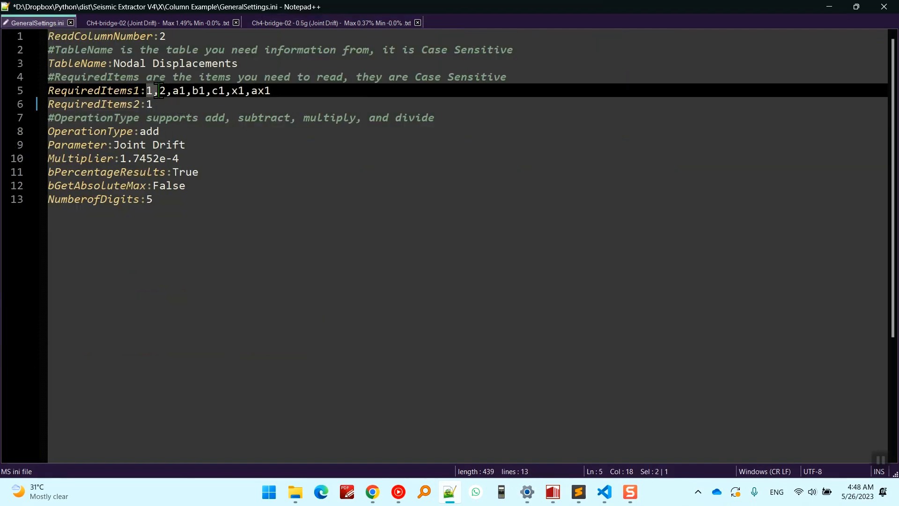
{"action": "double_click", "coordinate": [156, 107]}
{"action": "left_click", "coordinate": [163, 90]}
{"action": "left_click", "coordinate": [159, 103]}
Compare the SeismoStruct displacement graph with both Joint Drift files, highlighting the node values at the final timestep of Ch4-bridge-02.
{"action": "left_click", "coordinate": [553, 491]}
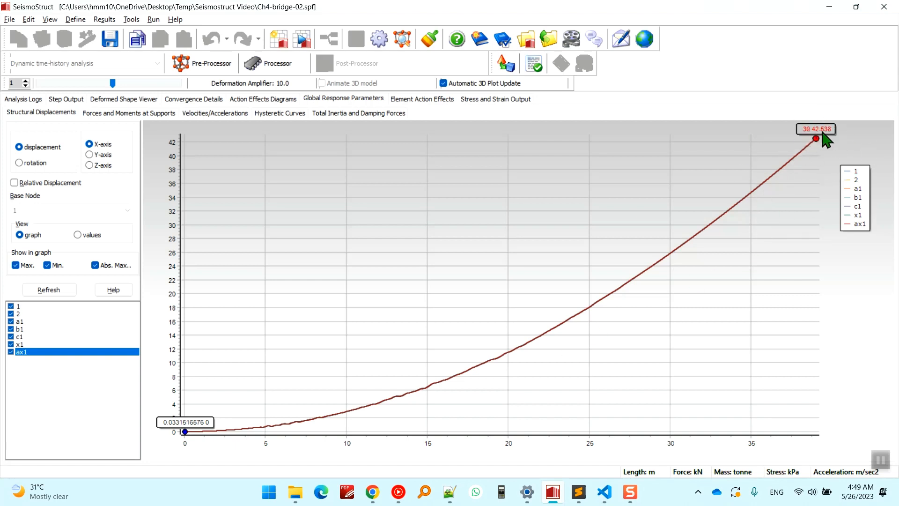
{"action": "left_click", "coordinate": [450, 491]}
{"action": "left_click", "coordinate": [330, 23]}
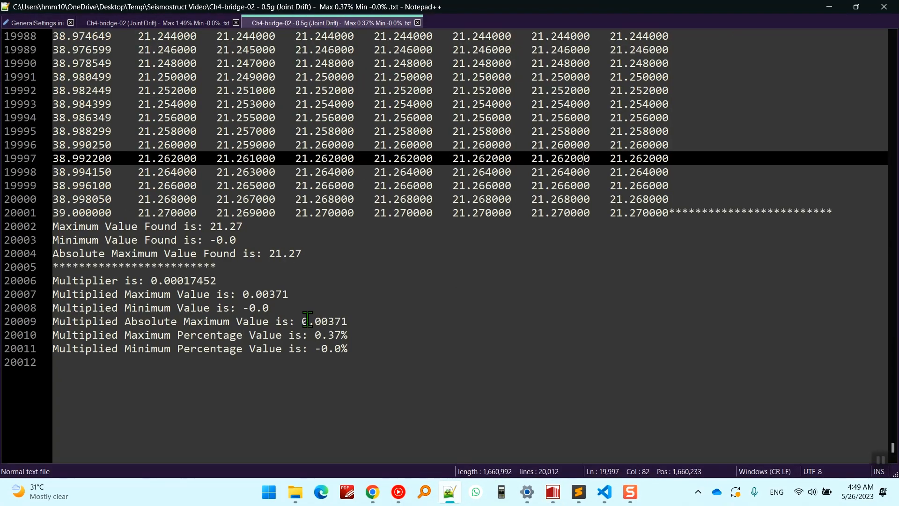
{"action": "left_click", "coordinate": [186, 23]}
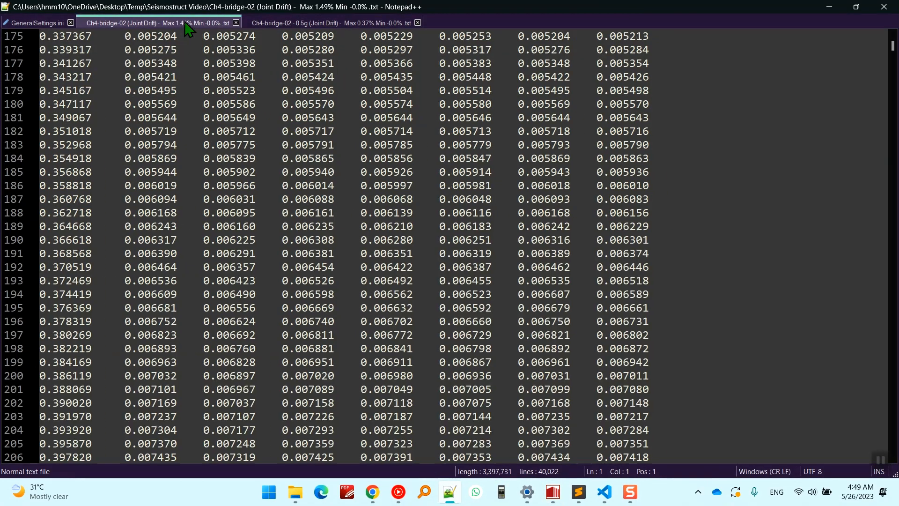
{"action": "key", "text": "ctrl+End"}
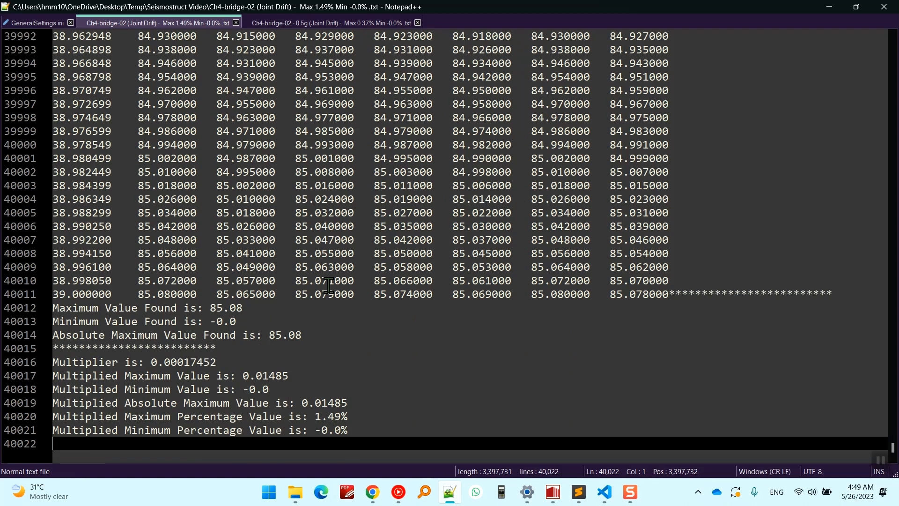
{"action": "left_click_drag", "start_coordinate": [140, 298], "coordinate": [670, 291]}
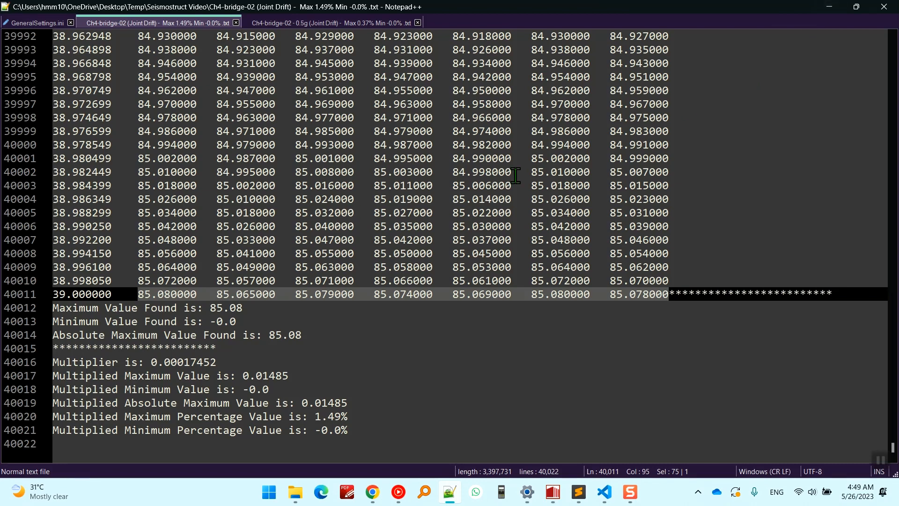
Recheck the displacement graph in SeismoStruct and highlight the OperationType value in GeneralSettings.ini.
{"action": "left_click", "coordinate": [829, 7]}
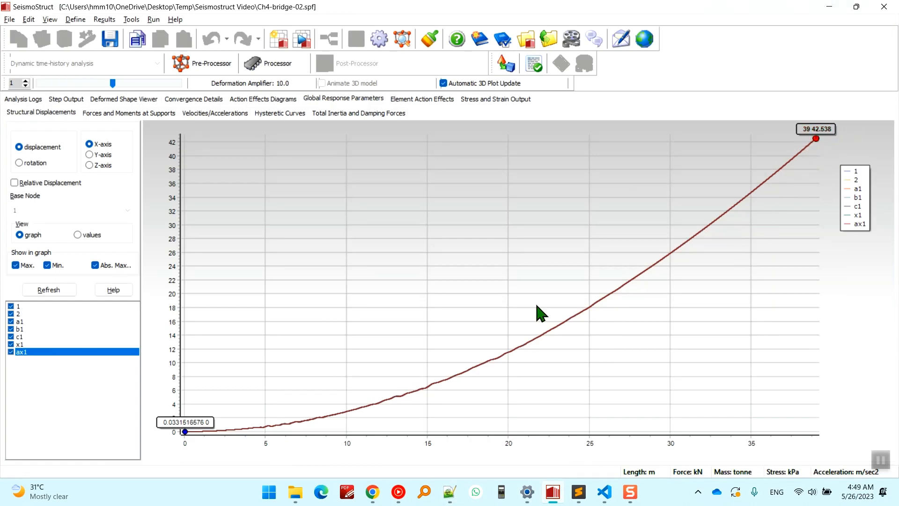
{"action": "left_click", "coordinate": [449, 491]}
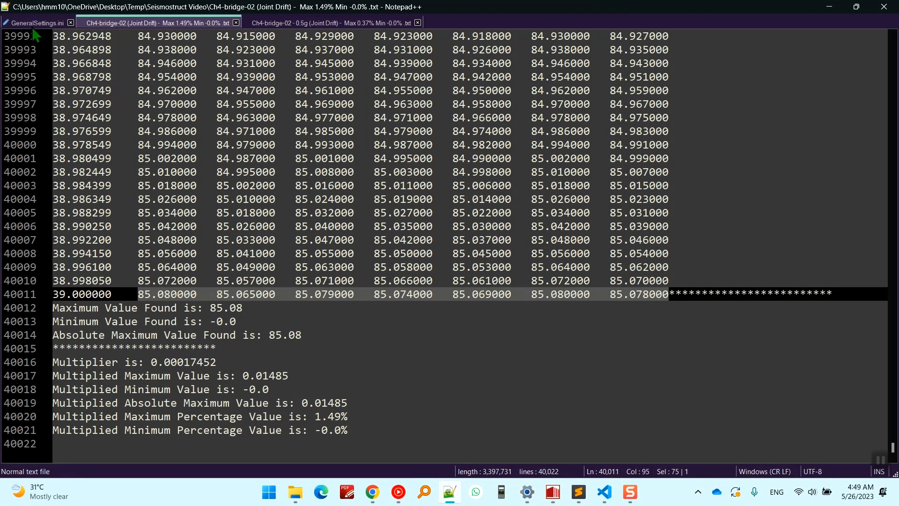
{"action": "left_click", "coordinate": [34, 23]}
{"action": "double_click", "coordinate": [149, 131]}
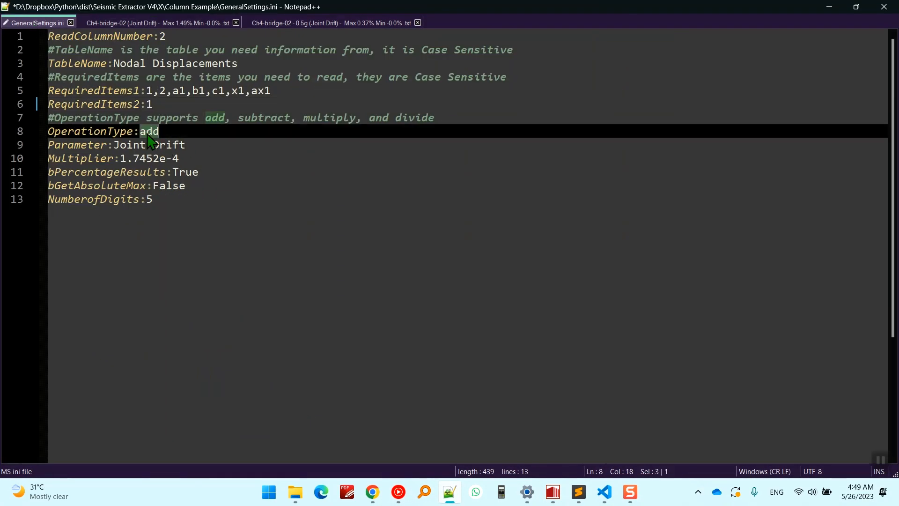
Set OperationType to subtract in GeneralSettings.ini and save the file.
{"action": "type", "text": "subtract"}
{"action": "left_click", "coordinate": [179, 66]}
{"action": "key", "text": "ctrl+s"}
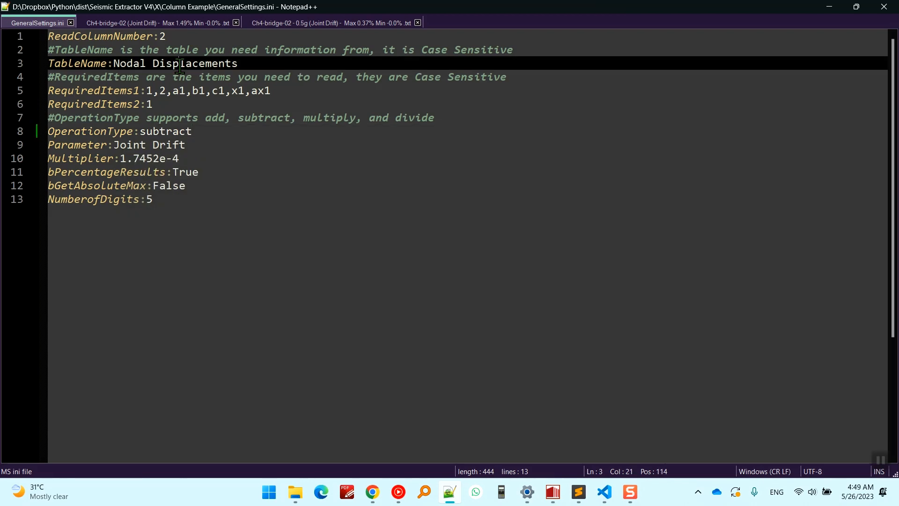
Run SeismicExtracterV4.2.exe from the Column Example folder, supplying the Seismostruct Video folder path as the directory.
{"action": "left_click", "coordinate": [299, 490]}
{"action": "left_click", "coordinate": [93, 11]}
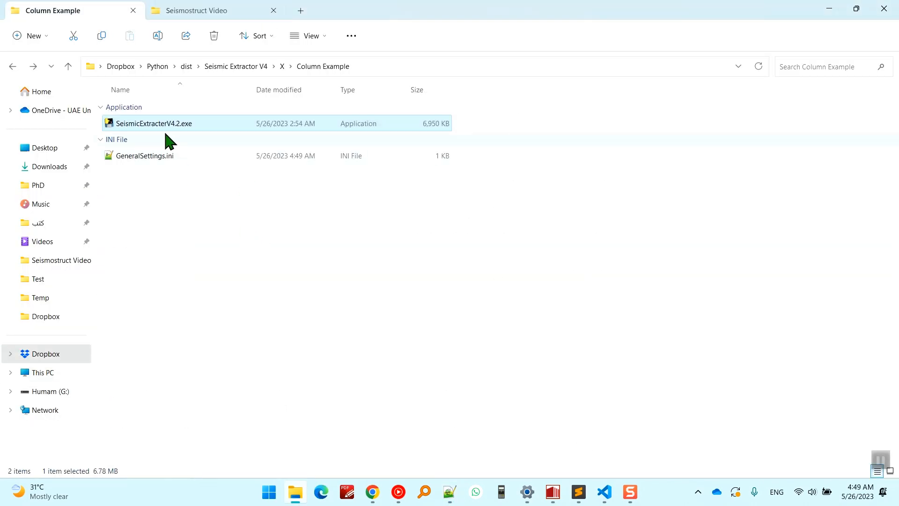
{"action": "double_click", "coordinate": [175, 123]}
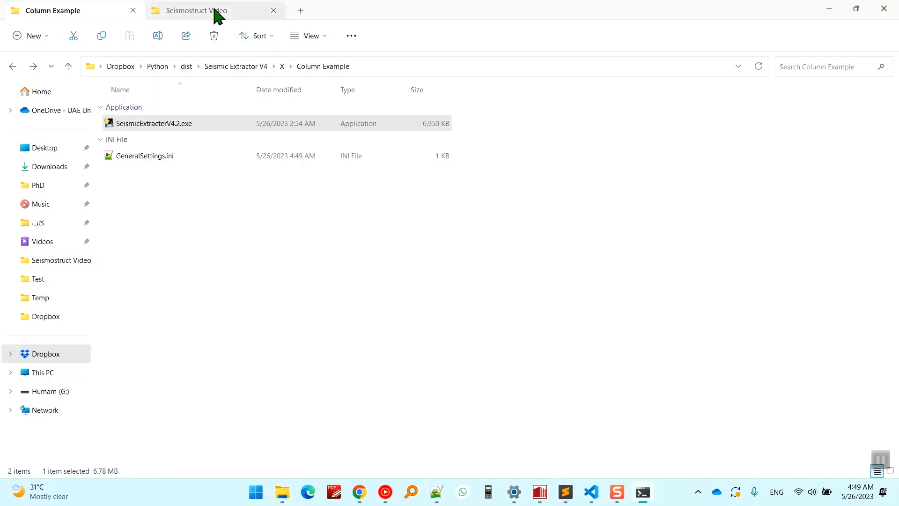
{"action": "left_click", "coordinate": [215, 11]}
{"action": "key", "text": "alt+d"}
{"action": "key", "text": "ctrl+c"}
{"action": "key", "text": "Escape"}
{"action": "left_click", "coordinate": [642, 491]}
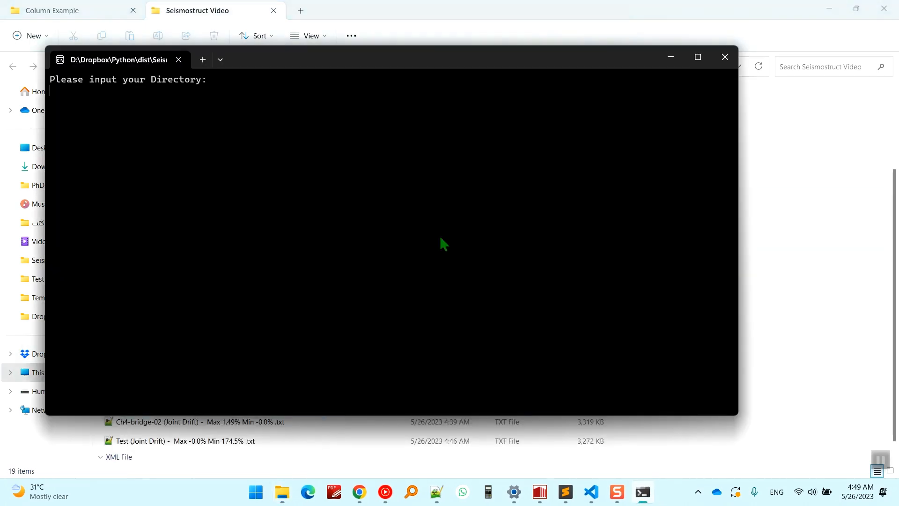
{"action": "key", "text": "ctrl+v"}
{"action": "key", "text": "Return"}
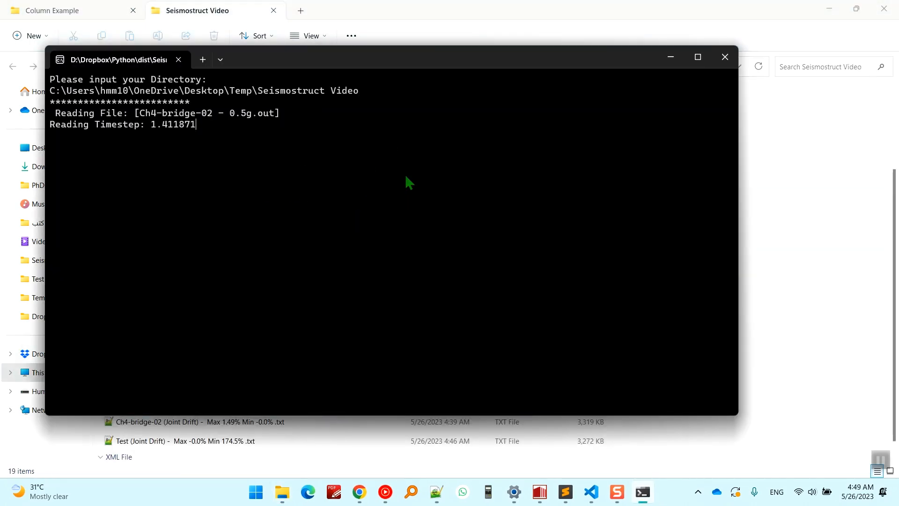
{"action": "left_click_drag", "start_coordinate": [264, 54], "coordinate": [373, 58]}
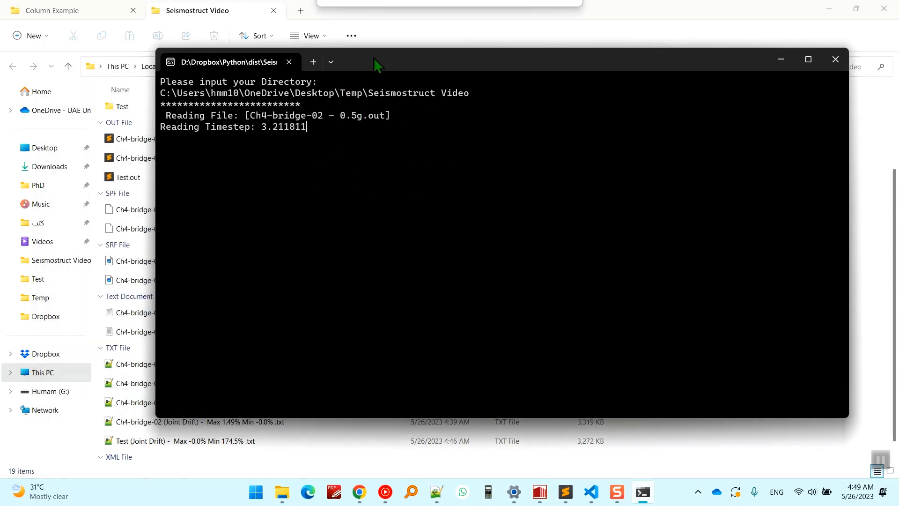
{"action": "left_click", "coordinate": [413, 14]}
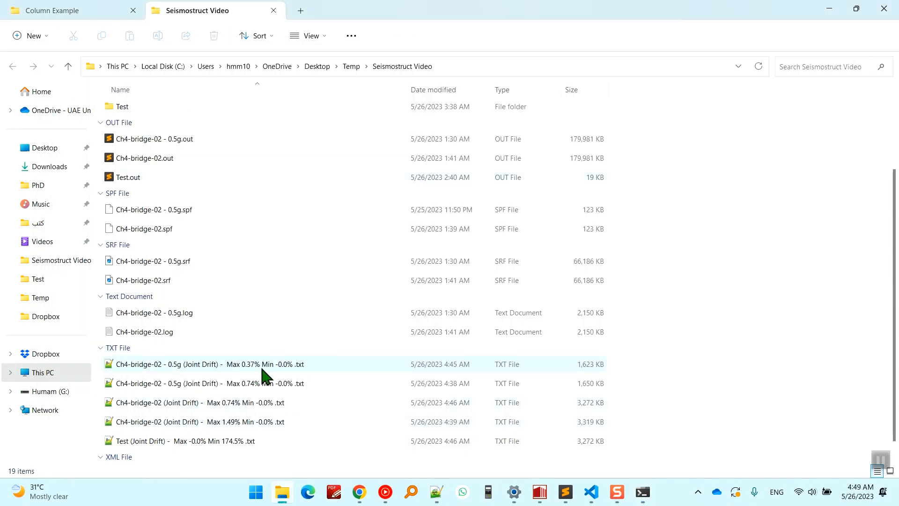
{"action": "left_click", "coordinate": [437, 493]}
{"action": "key", "text": "ctrl+a"}
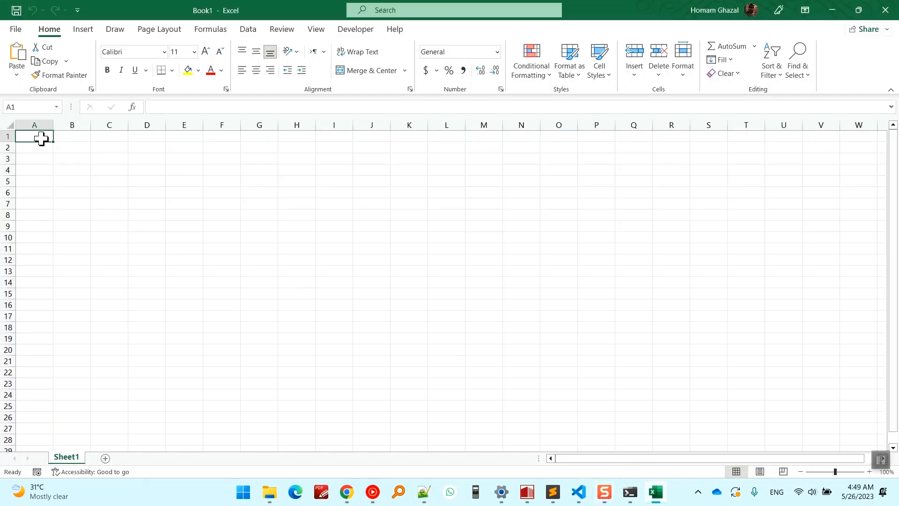
{"action": "key", "text": "ctrl+v"}
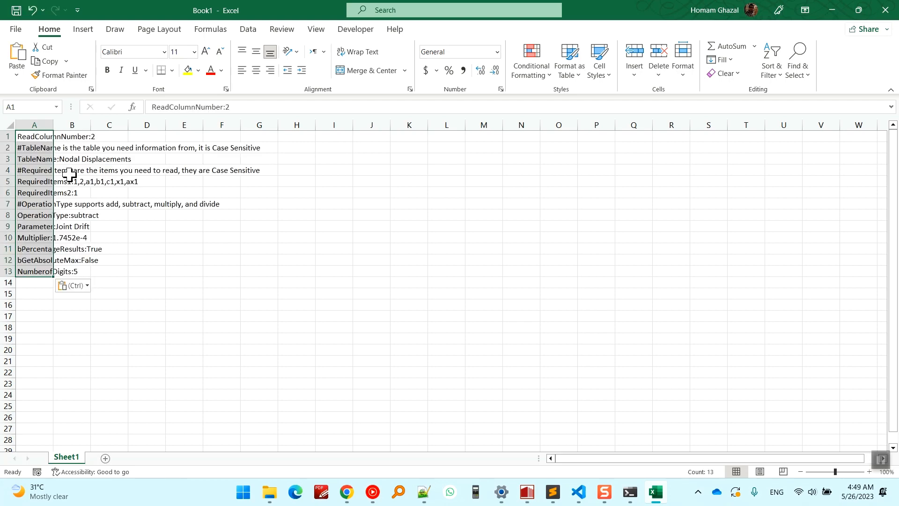
{"action": "key", "text": "ctrl+z"}
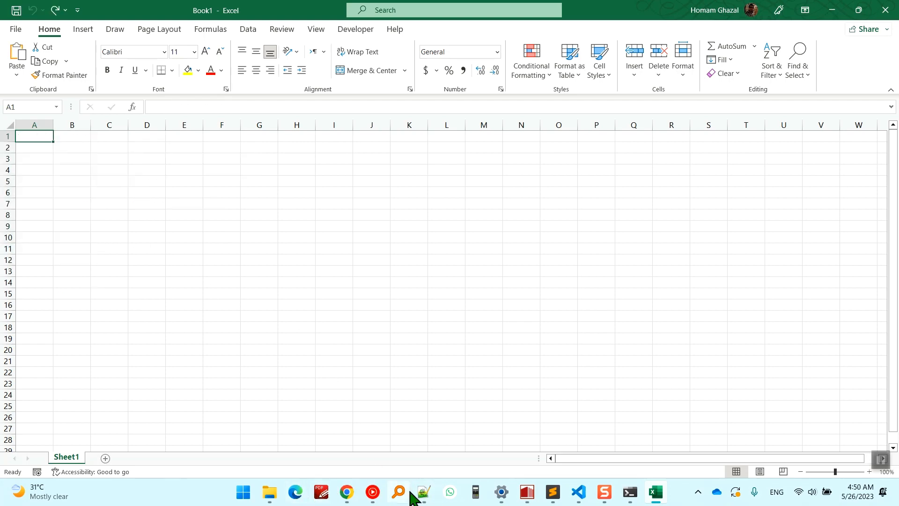
Copy the full contents of the Ch4-bridge-02 (Joint Drift) text file into the blank Excel sheet at cell A1.
{"action": "left_click", "coordinate": [424, 491]}
{"action": "left_click", "coordinate": [192, 28]}
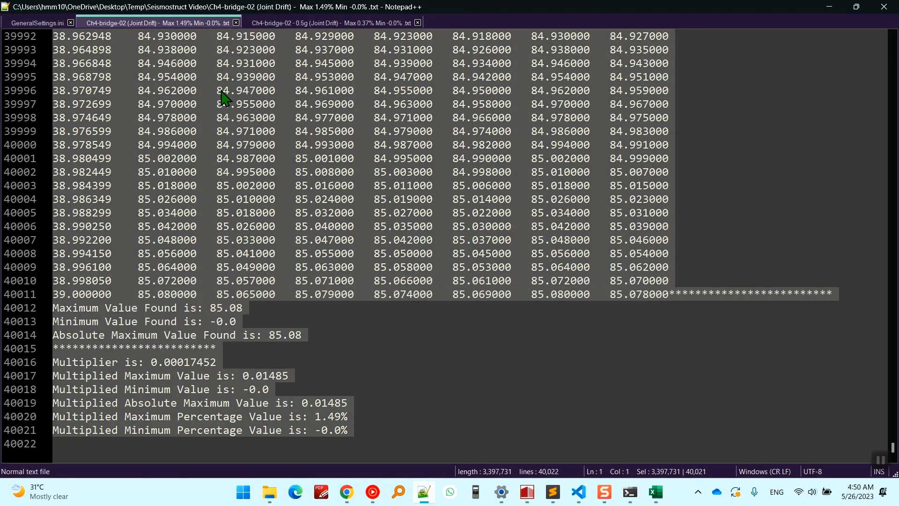
{"action": "left_click", "coordinate": [829, 6]}
{"action": "key", "text": "ctrl+v"}
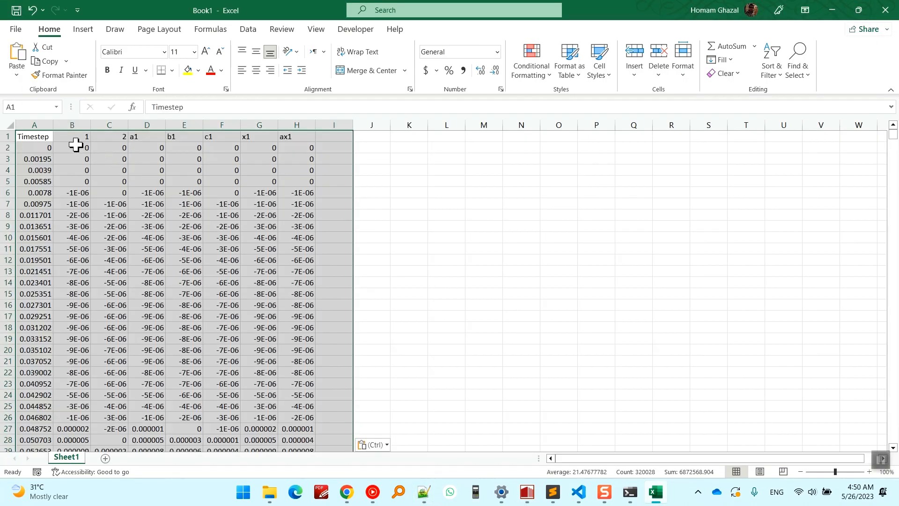
Try to run Text to Columns on the entire pasted data range.
{"action": "left_click", "coordinate": [101, 192]}
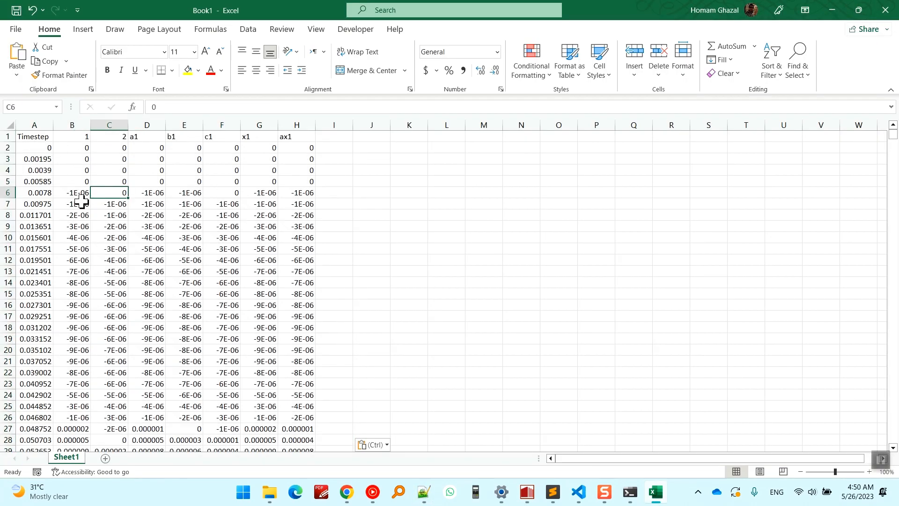
{"action": "key", "text": "ctrl+a"}
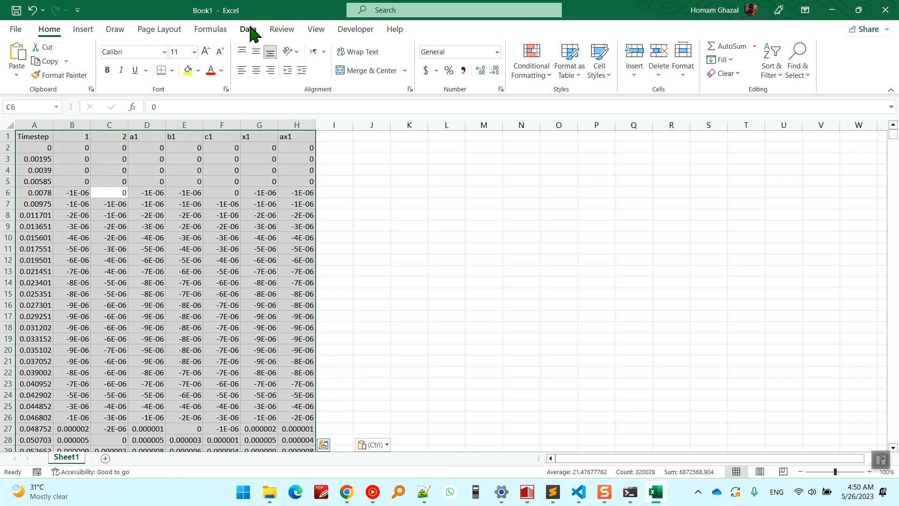
{"action": "left_click", "coordinate": [248, 29]}
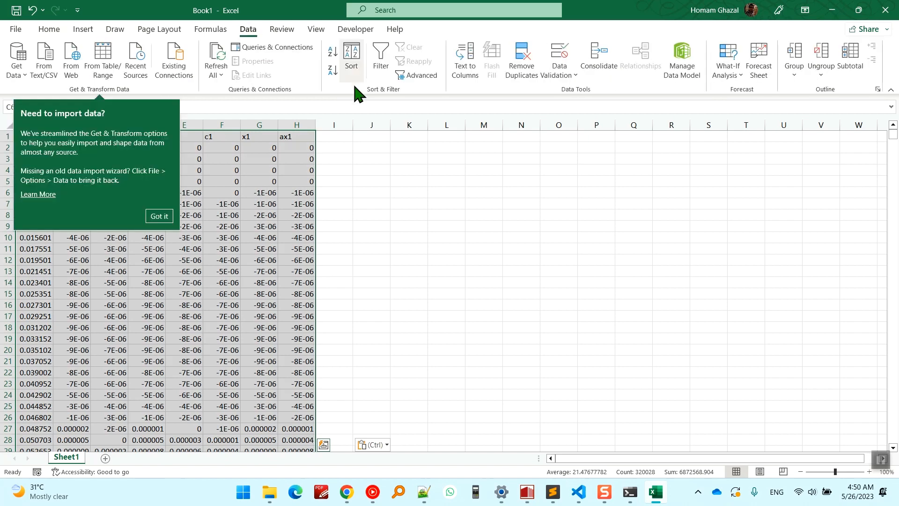
{"action": "left_click", "coordinate": [477, 68]}
{"action": "left_click", "coordinate": [453, 274]}
Start Text to Columns on the Timestep column and check the gap between columns in the Joint Drift text file.
{"action": "left_click", "coordinate": [28, 123]}
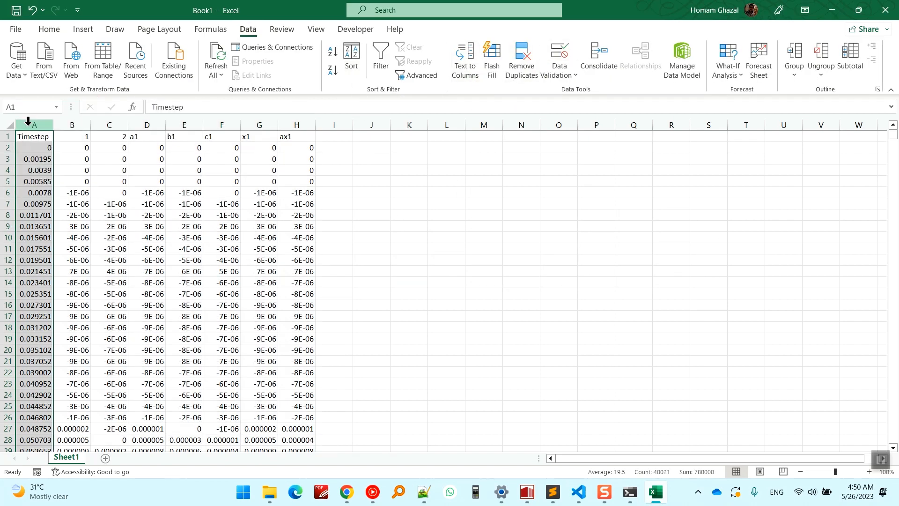
{"action": "left_click", "coordinate": [465, 66]}
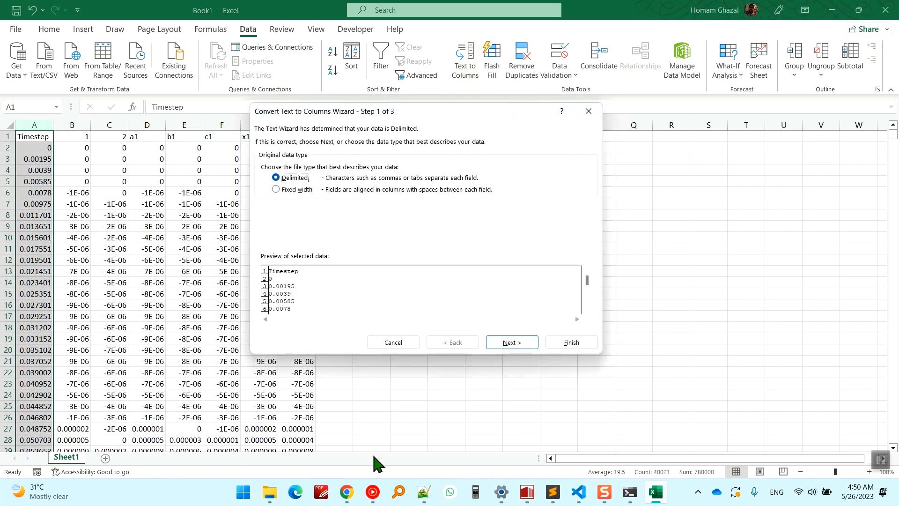
{"action": "left_click", "coordinate": [418, 490]}
{"action": "left_click", "coordinate": [143, 208]}
{"action": "left_click_drag", "start_coordinate": [138, 202], "coordinate": [120, 201]}
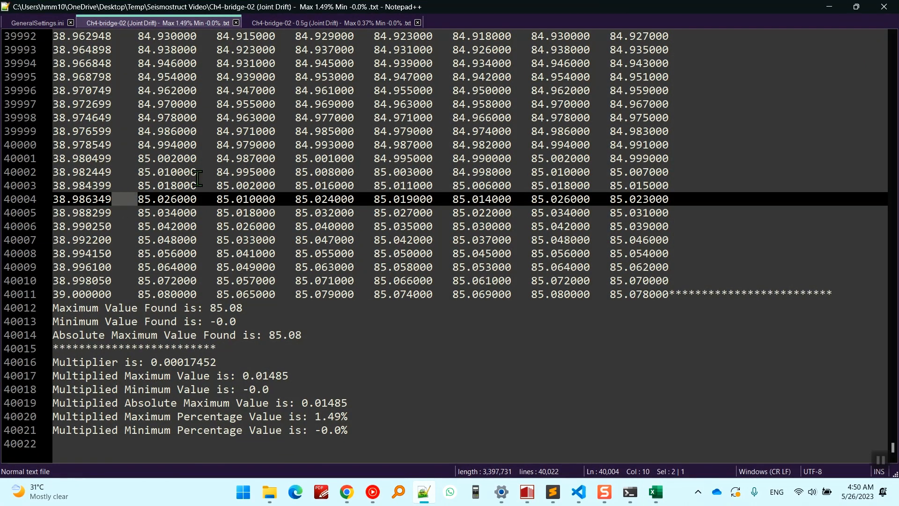
{"action": "left_click", "coordinate": [829, 7]}
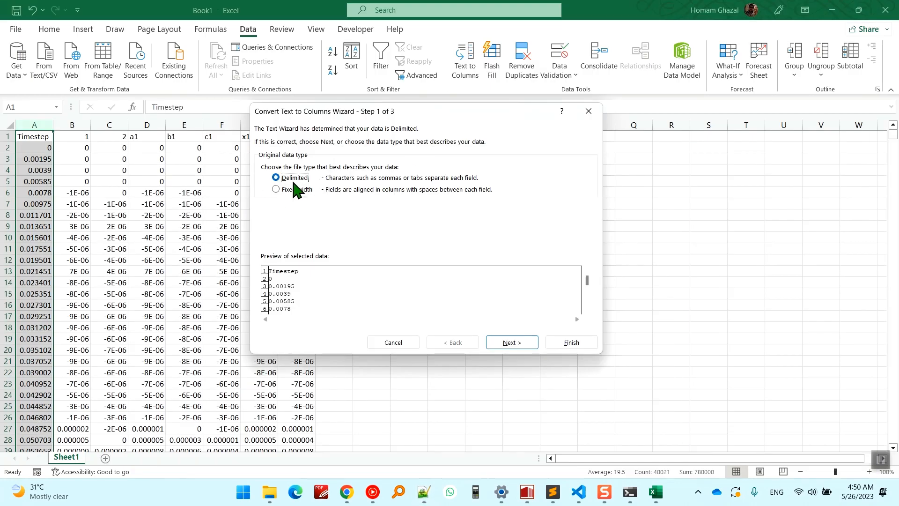
Preview a delimited split of the Timestep column using Tab and Space as delimiters, treating consecutive delimiters as one, and cancel the conversion.
{"action": "left_click", "coordinate": [499, 344]}
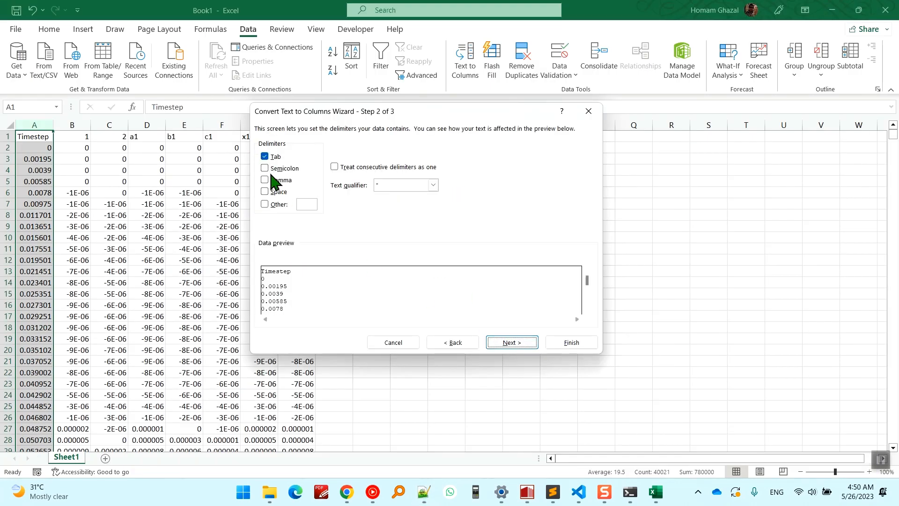
{"action": "left_click", "coordinate": [276, 192]}
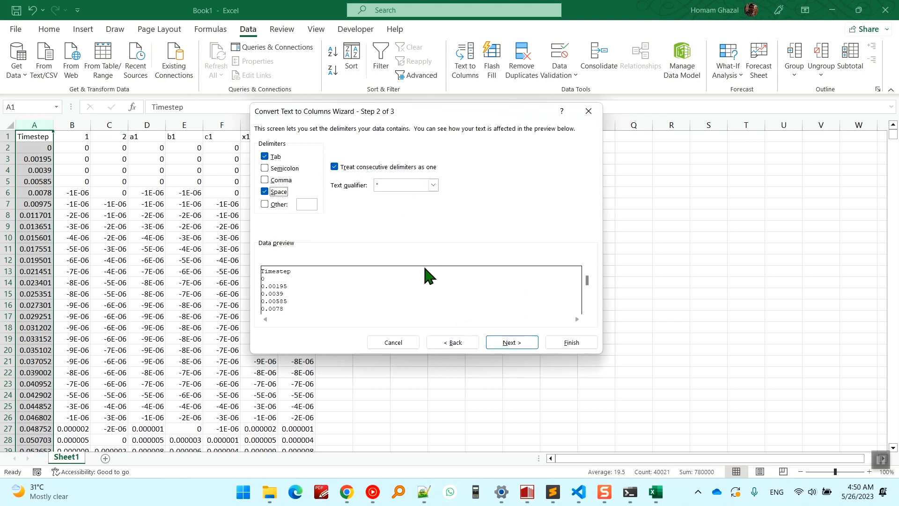
{"action": "left_click", "coordinate": [509, 344]}
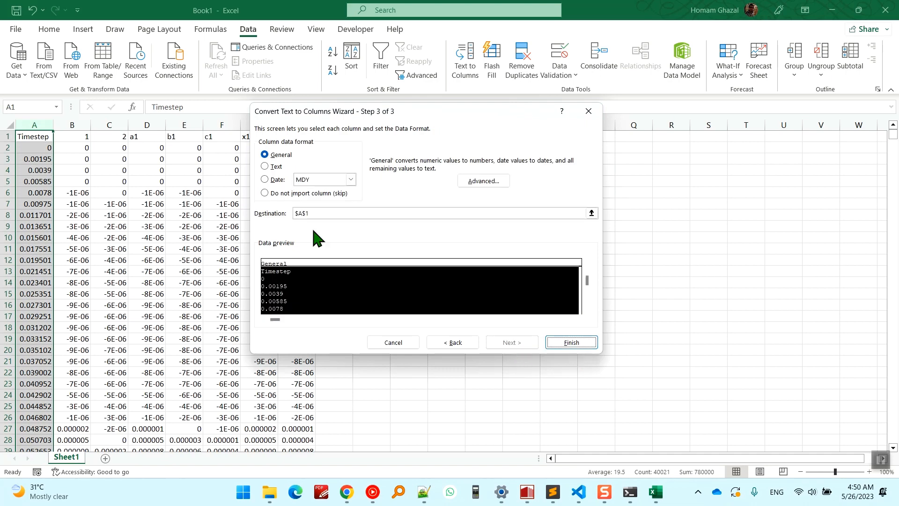
{"action": "left_click", "coordinate": [462, 346]}
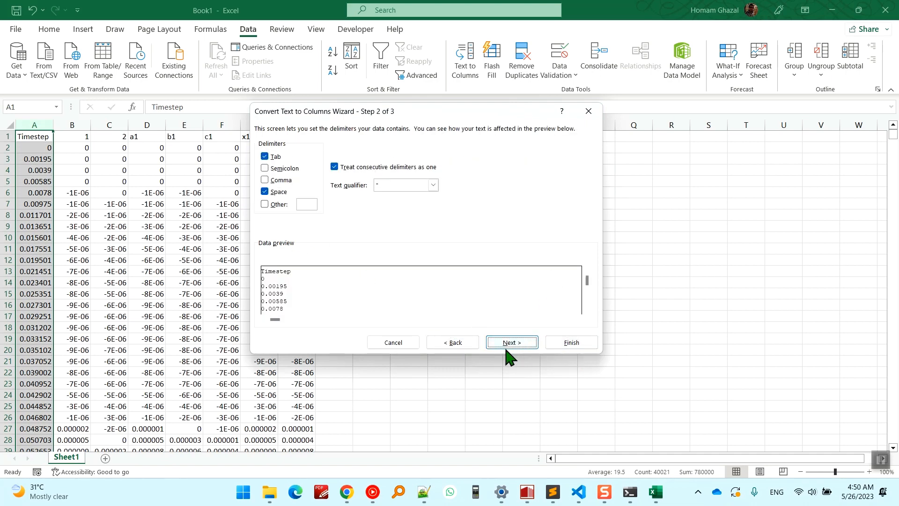
{"action": "left_click", "coordinate": [403, 343]}
{"action": "left_click", "coordinate": [226, 169]}
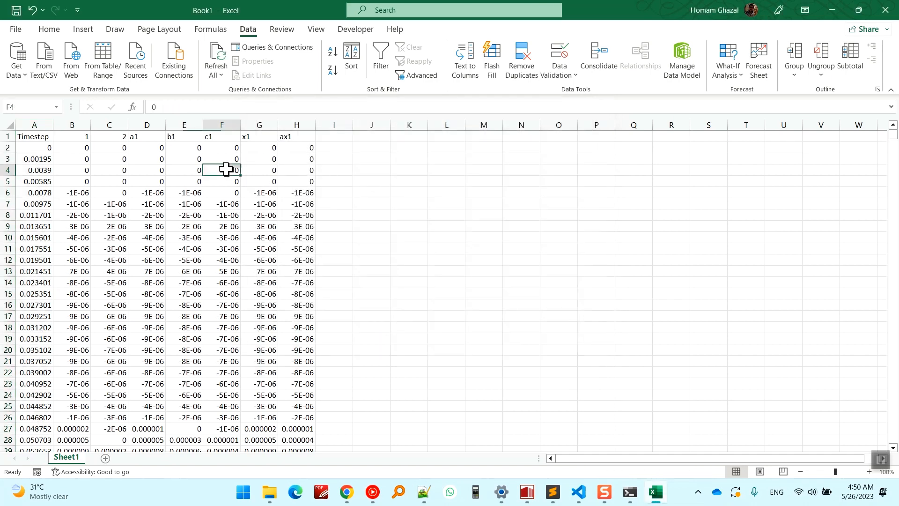
Examine the pasted timestep and node columns in the Excel sheet.
{"action": "left_click", "coordinate": [66, 151]}
{"action": "left_click", "coordinate": [25, 138]}
{"action": "scroll", "coordinate": [237, 210], "scroll_direction": "down", "scroll_amount": 20}
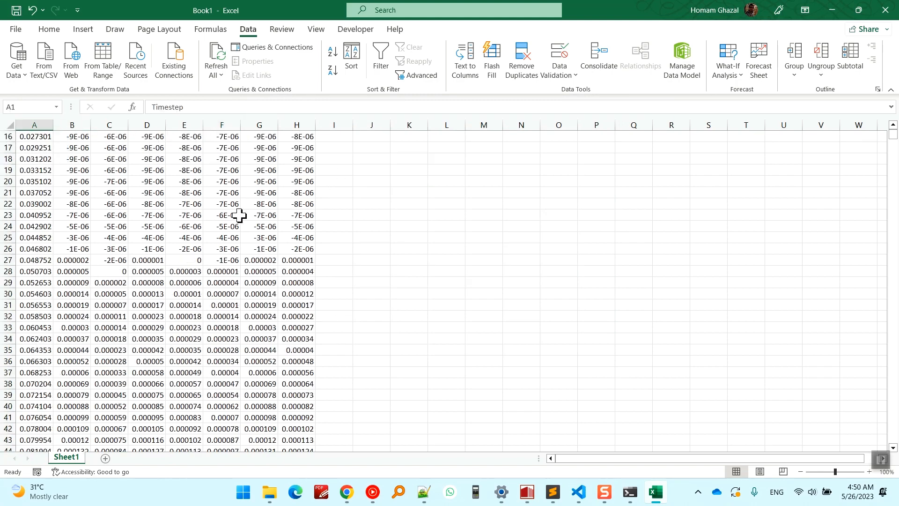
{"action": "left_click", "coordinate": [269, 227]}
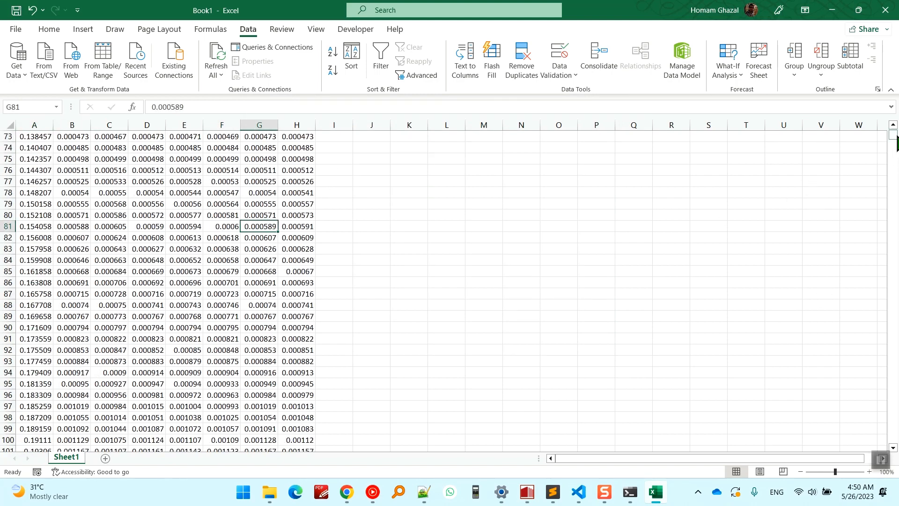
{"action": "scroll", "coordinate": [550, 159], "scroll_direction": "up", "scroll_amount": 20}
{"action": "left_click", "coordinate": [371, 146]}
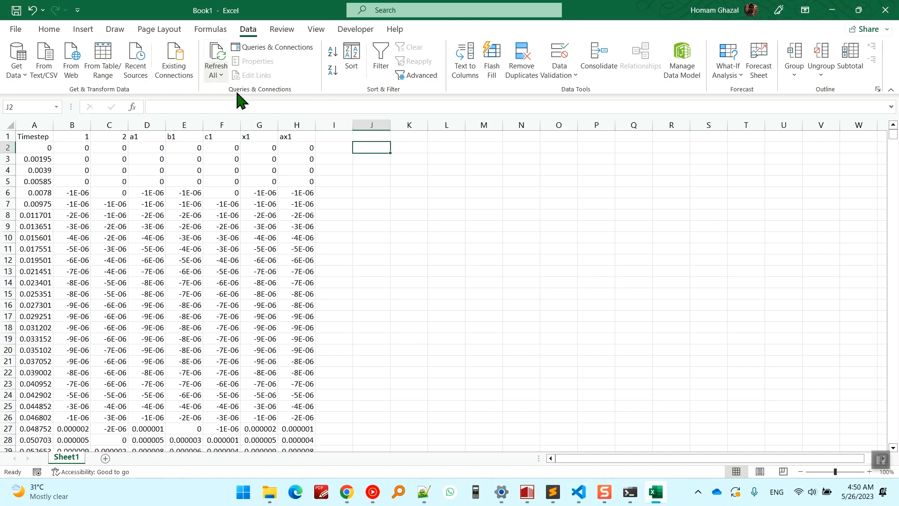
{"action": "type", "text": "="}
{"action": "key", "text": "Escape"}
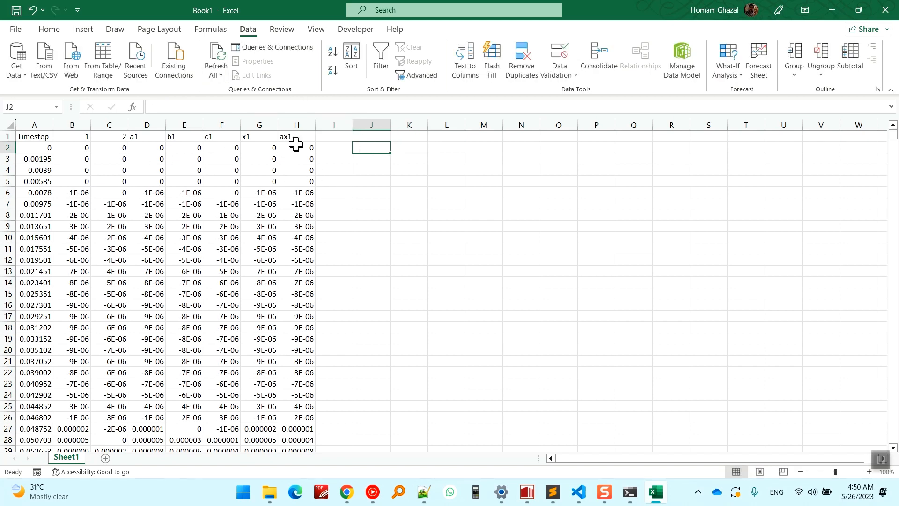
Insert an empty scatter chart beside the data and begin adding a new data series to it.
{"action": "left_click", "coordinate": [79, 31]}
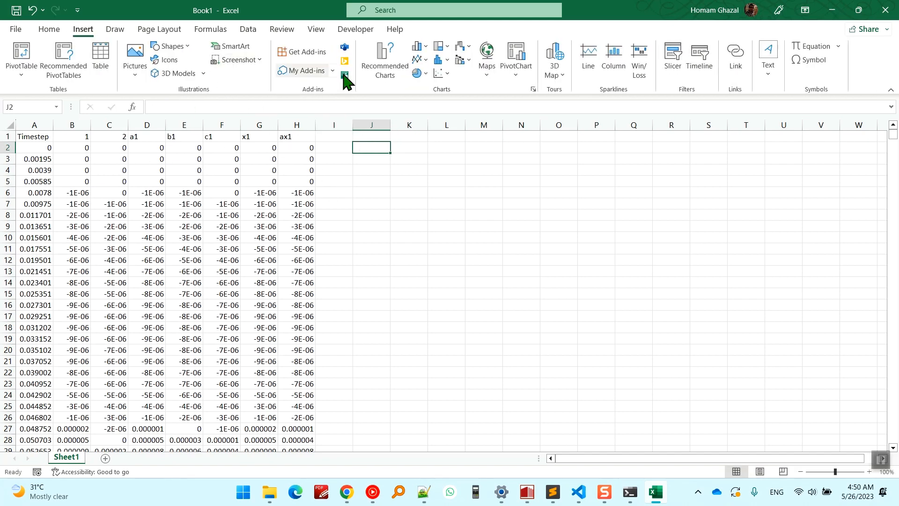
{"action": "left_click", "coordinate": [443, 73]}
{"action": "left_click", "coordinate": [517, 117]}
{"action": "left_click_drag", "start_coordinate": [440, 251], "coordinate": [567, 233]}
{"action": "right_click", "coordinate": [502, 216]}
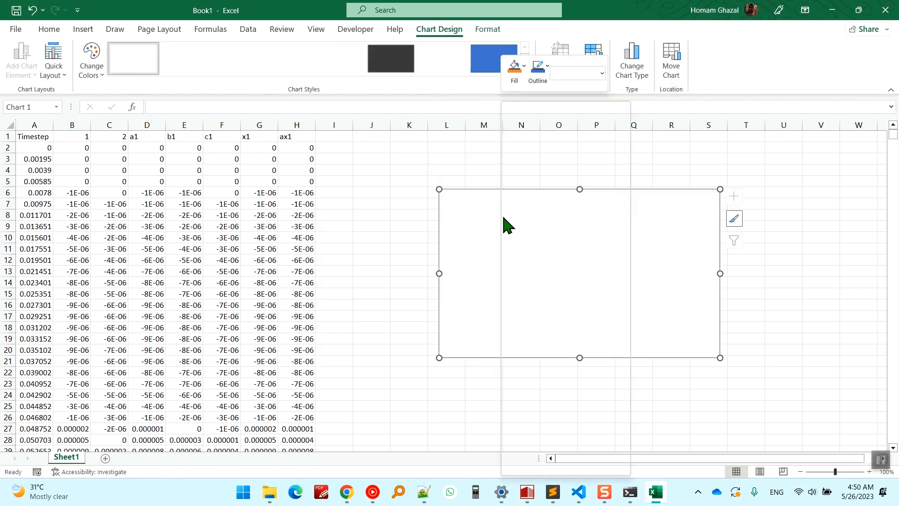
{"action": "left_click", "coordinate": [553, 287]}
{"action": "left_click", "coordinate": [284, 245]}
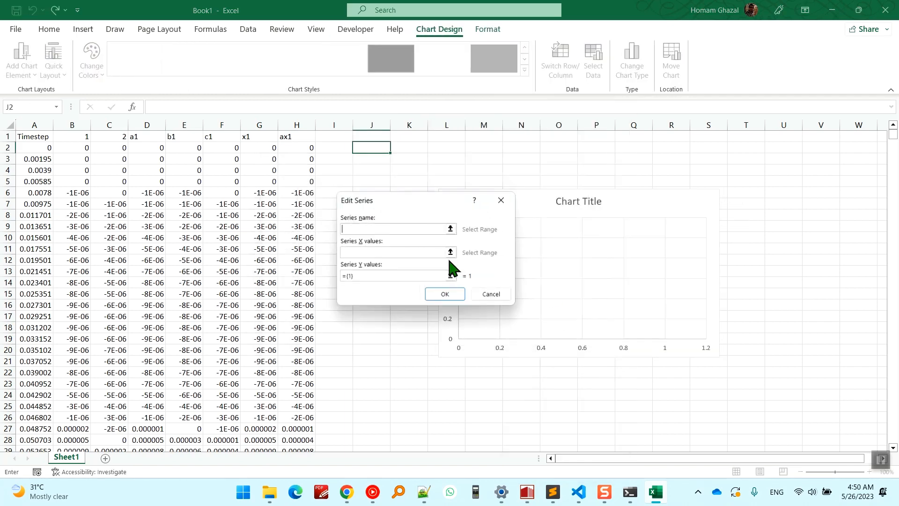
Switch to SeismoStruct, enable relative displacement with base node 1, and examine the structural displacements as a table of values.
{"action": "left_click", "coordinate": [528, 490]}
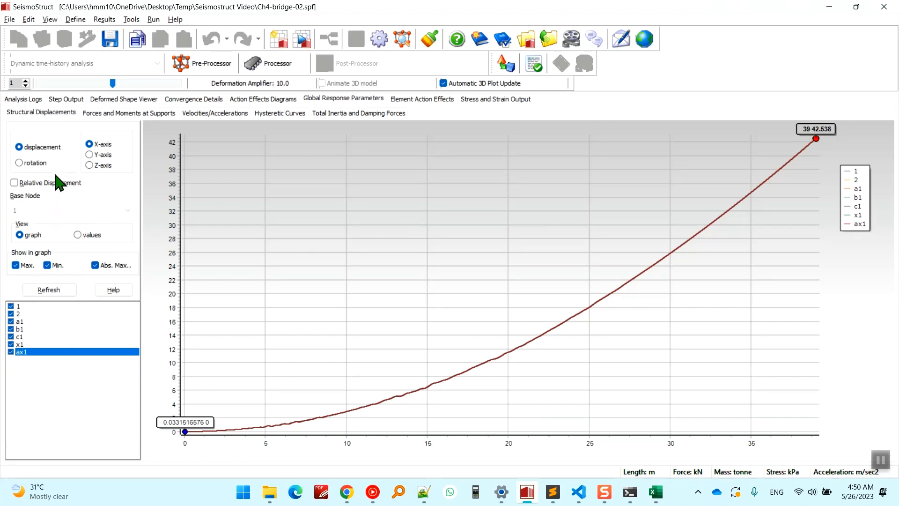
{"action": "left_click_drag", "start_coordinate": [47, 359], "coordinate": [33, 309]}
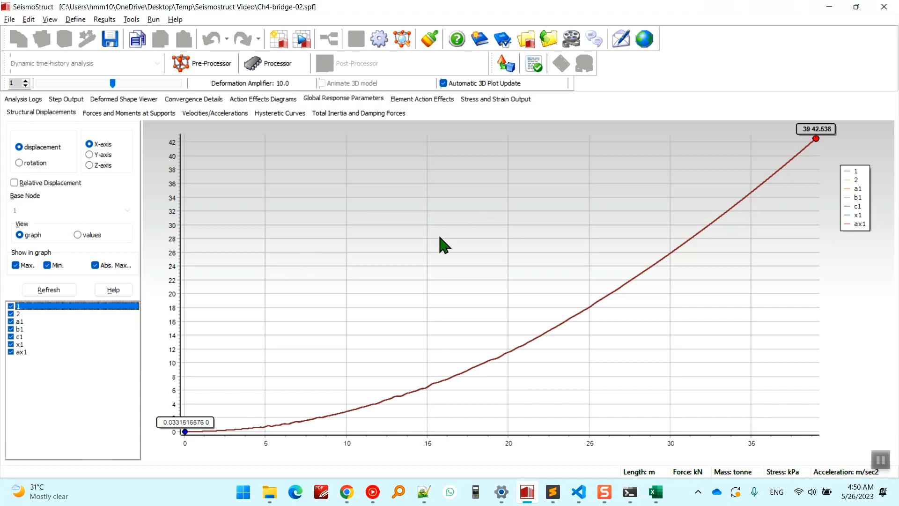
{"action": "left_click", "coordinate": [77, 235]}
{"action": "left_click", "coordinate": [329, 188]}
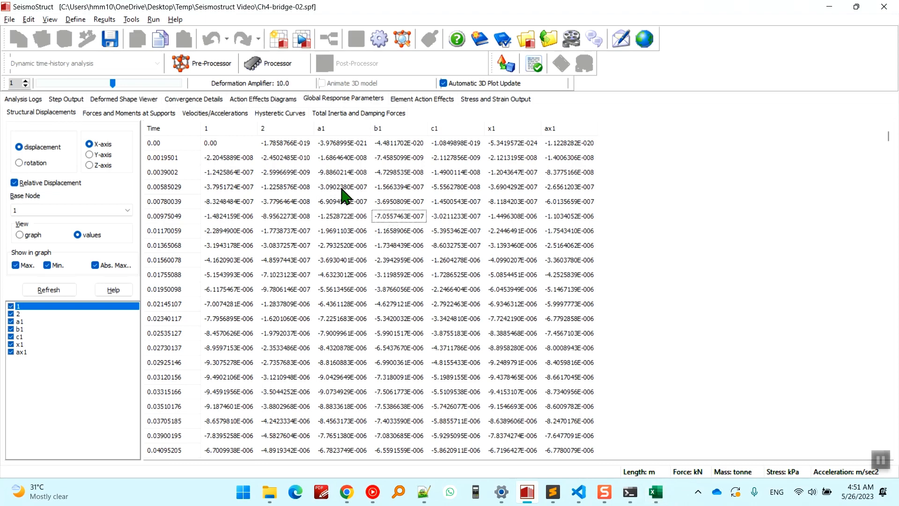
{"action": "key", "text": "ctrl+a"}
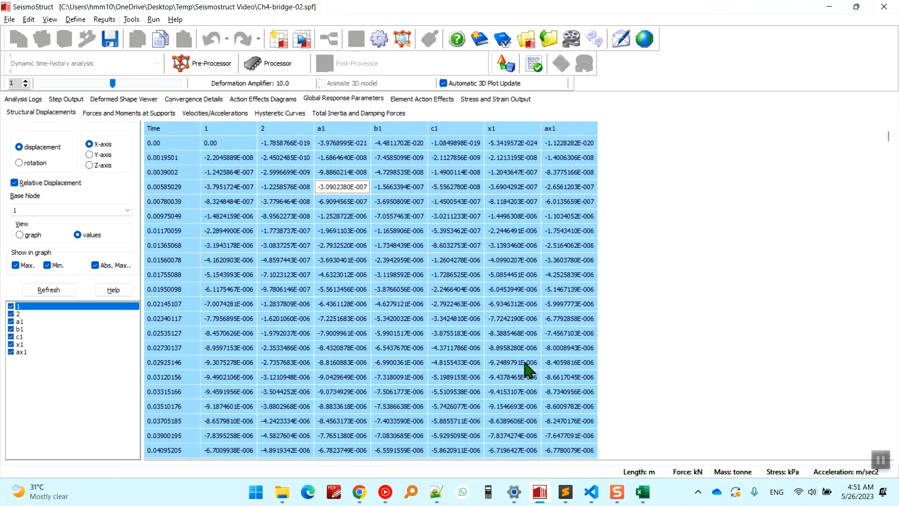
{"action": "left_click", "coordinate": [285, 144]}
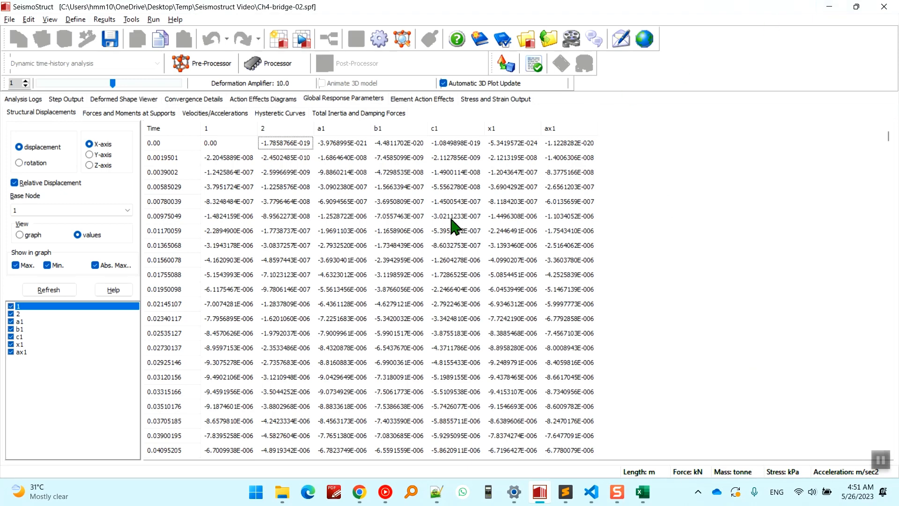
{"action": "left_click", "coordinate": [437, 188]}
Return to Excel and set the new series' X values to the timestep range A2:A40011.
{"action": "key", "text": "alt+Tab"}
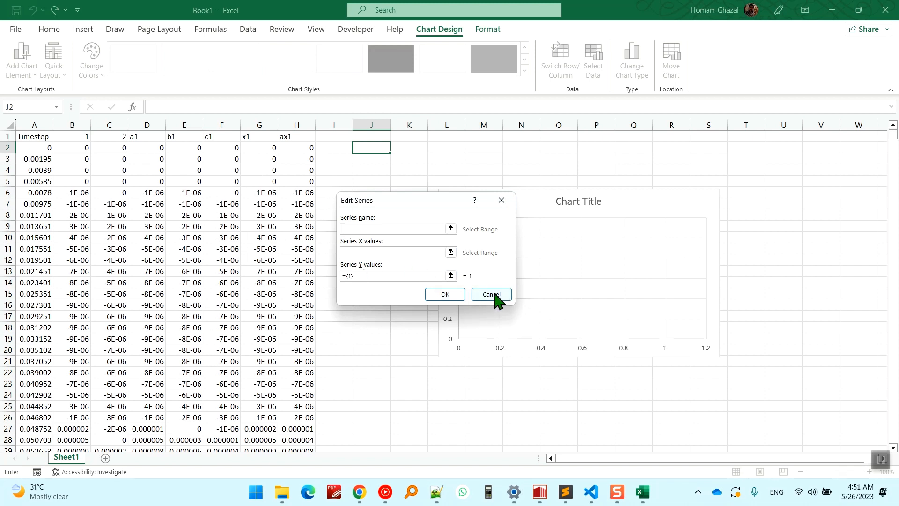
{"action": "left_click", "coordinate": [375, 252]}
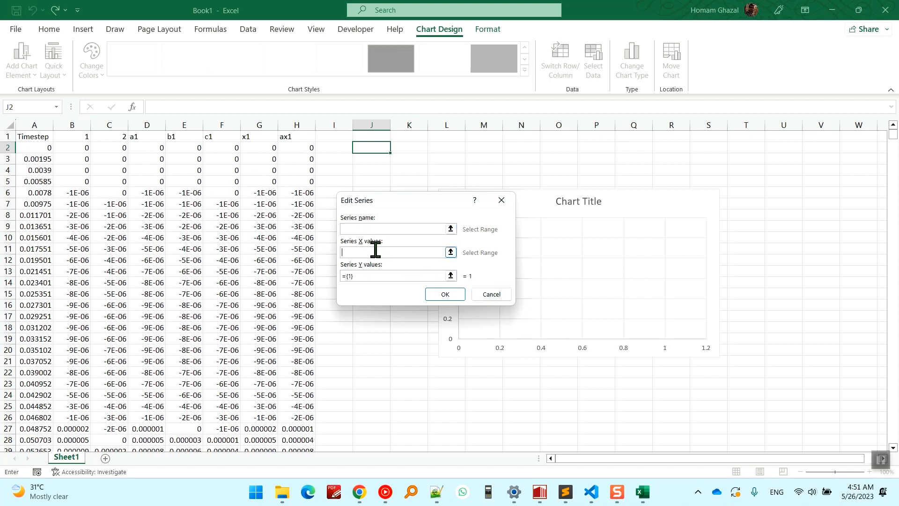
{"action": "left_click", "coordinate": [48, 148]}
{"action": "key", "text": "ctrl+shift+Down"}
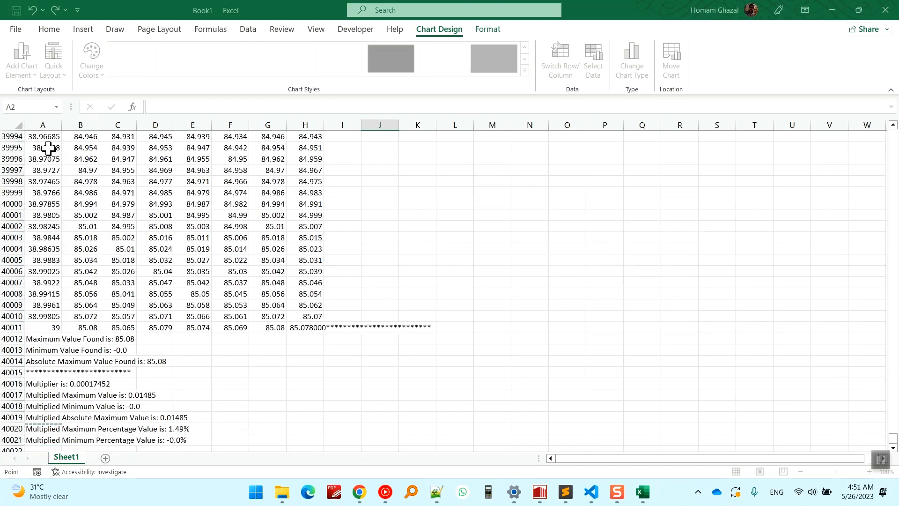
{"action": "left_click", "coordinate": [46, 327]}
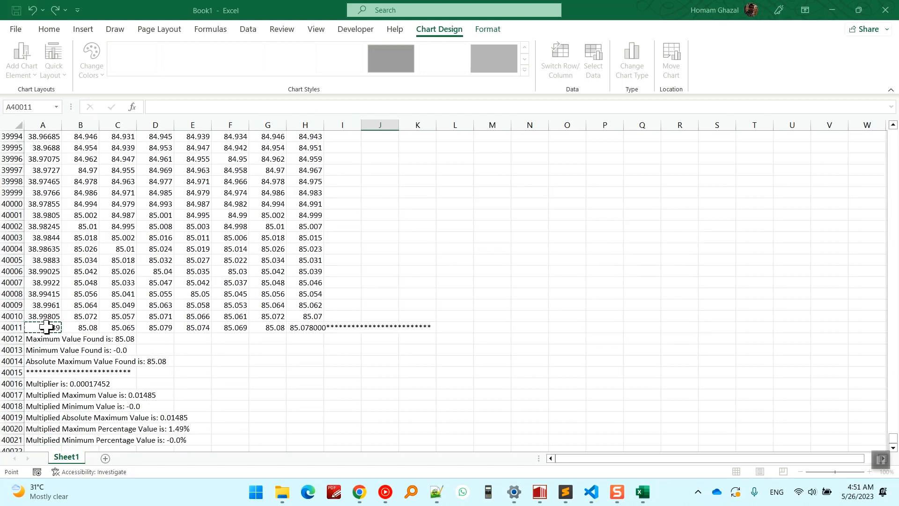
{"action": "key", "text": "ctrl+shift+Up"}
{"action": "key", "text": "shift+Down"}
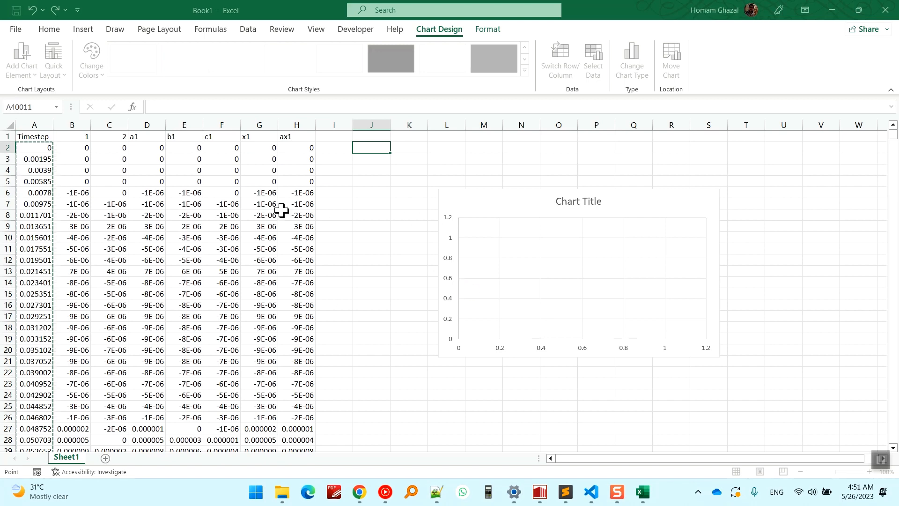
{"action": "key", "text": "Return"}
{"action": "left_click", "coordinate": [328, 262]}
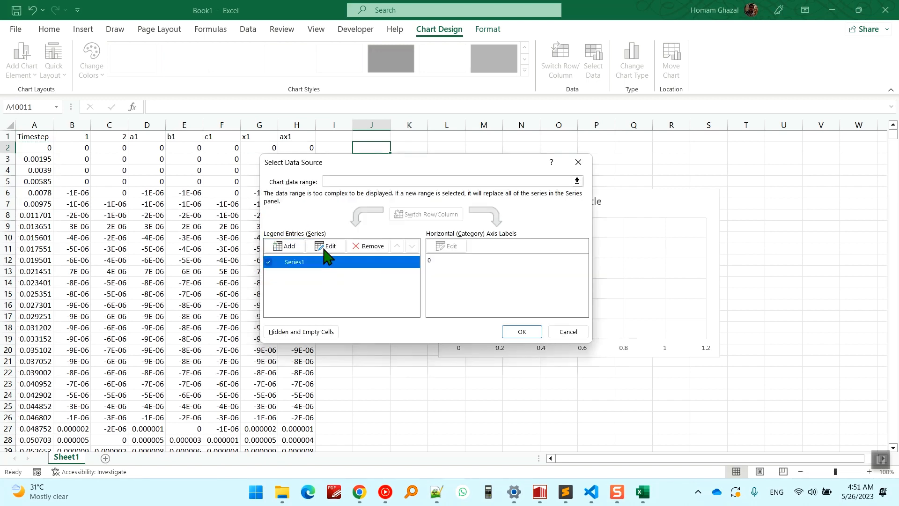
{"action": "left_click", "coordinate": [325, 247]}
{"action": "left_click_drag", "start_coordinate": [387, 275], "coordinate": [302, 274]}
{"action": "left_click", "coordinate": [92, 147]}
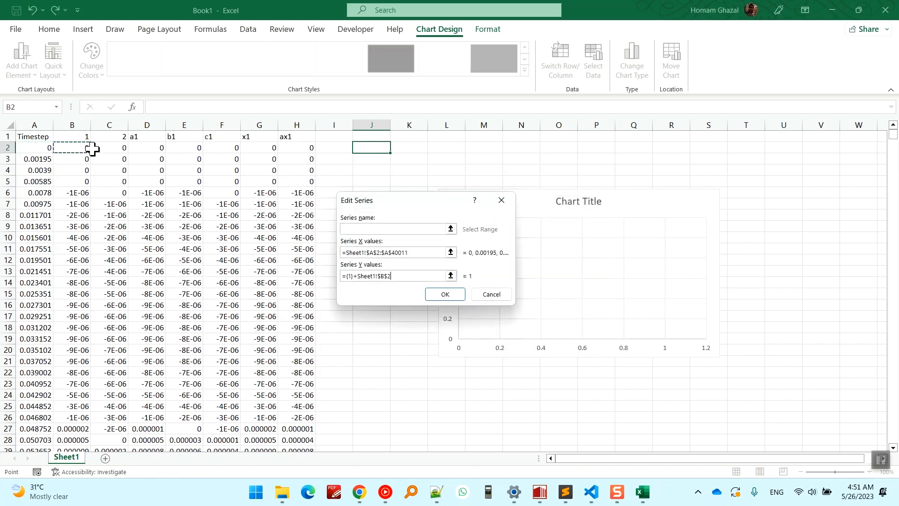
{"action": "key", "text": "shift+Up"}
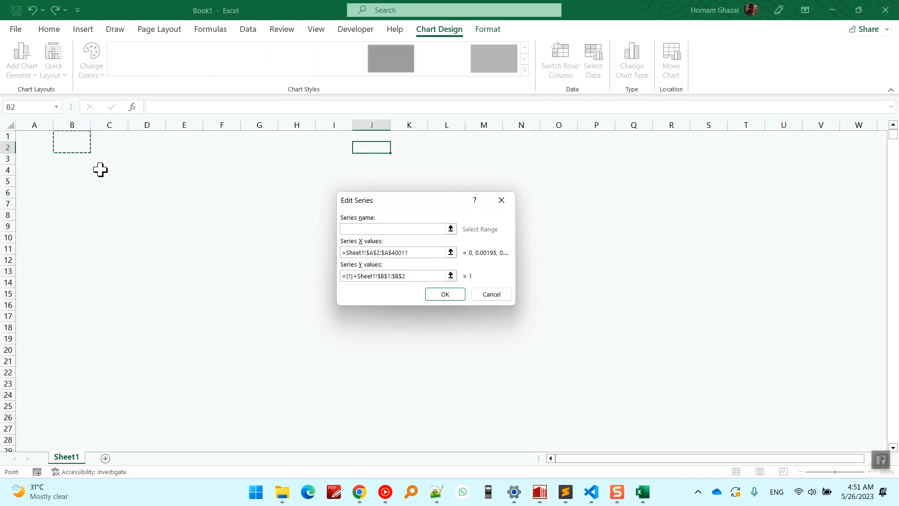
{"action": "left_click_drag", "start_coordinate": [412, 275], "coordinate": [315, 275]}
{"action": "key", "text": "BackSpace"}
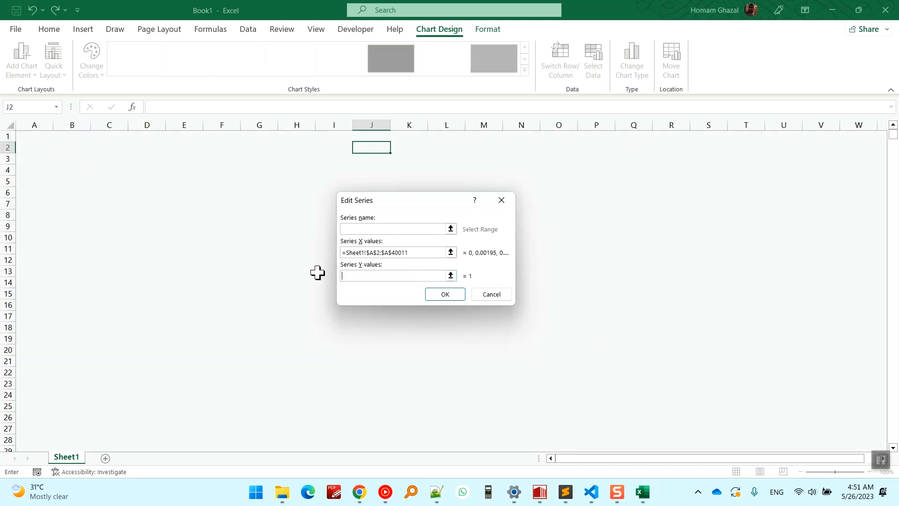
{"action": "left_click", "coordinate": [69, 183]}
{"action": "key", "text": "ctrl+Up"}
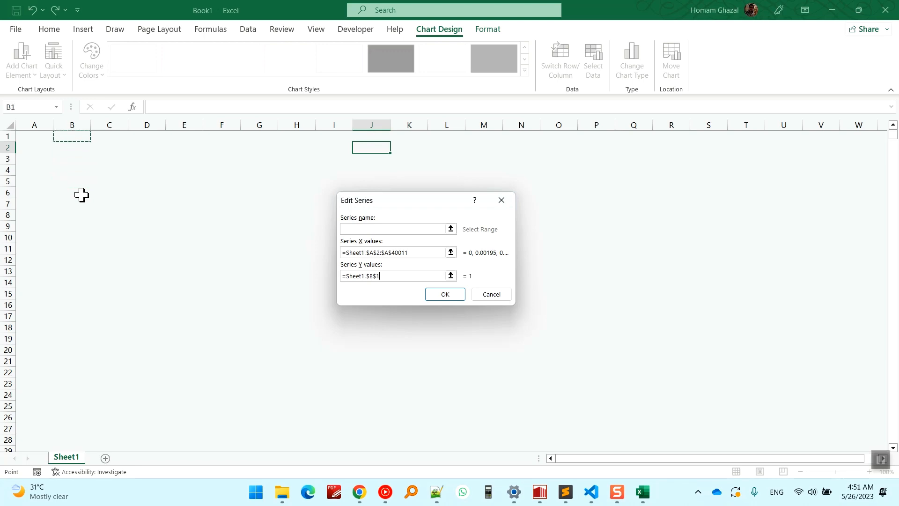
{"action": "left_click", "coordinate": [491, 294]}
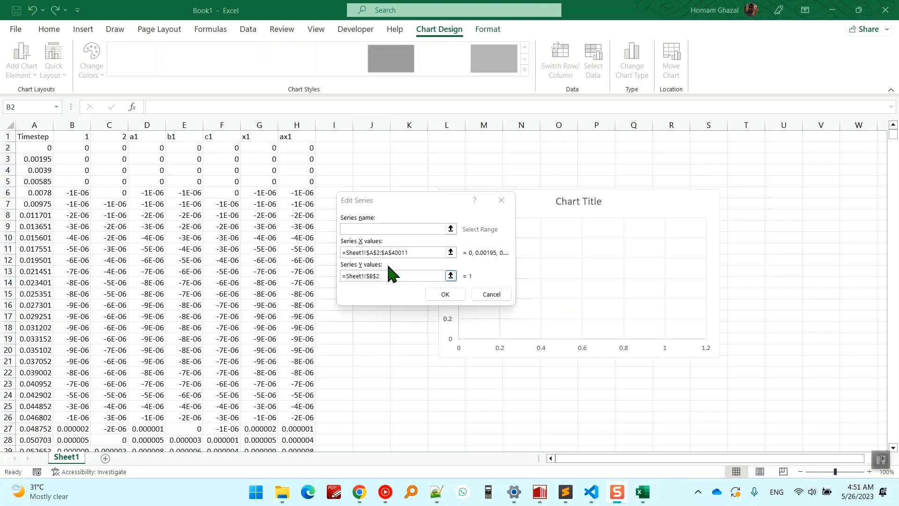
Replace the series' Y values with the node 1 range B2:B20001 and apply the data source to the chart.
{"action": "left_click", "coordinate": [404, 275]}
{"action": "type", "text": "+"}
{"action": "left_click", "coordinate": [75, 149]}
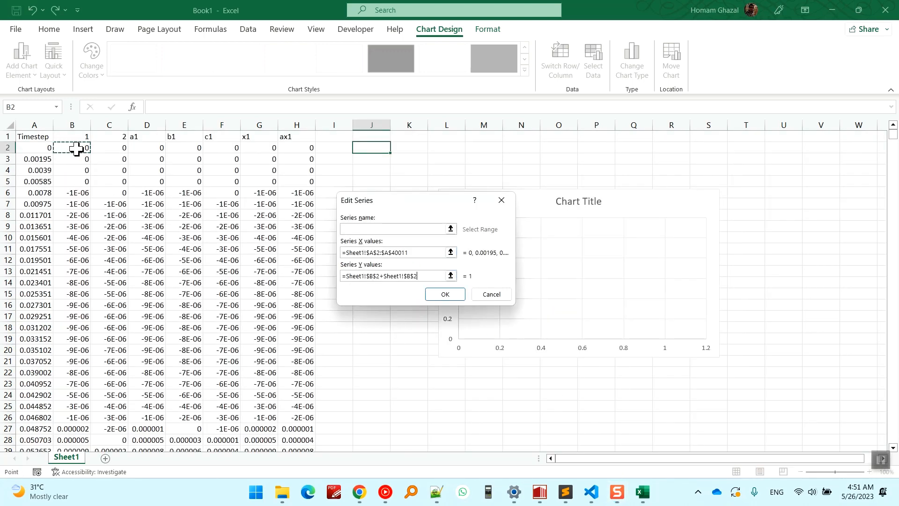
{"action": "key", "text": "ctrl+shift+Down"}
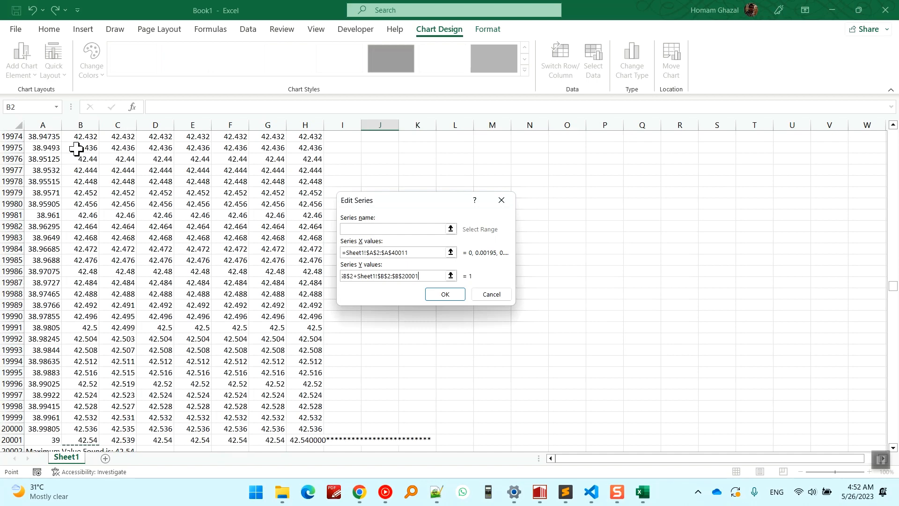
{"action": "left_click_drag", "start_coordinate": [427, 276], "coordinate": [266, 276]}
{"action": "key", "text": "BackSpace"}
{"action": "scroll", "coordinate": [98, 363], "scroll_direction": "down", "scroll_amount": 2}
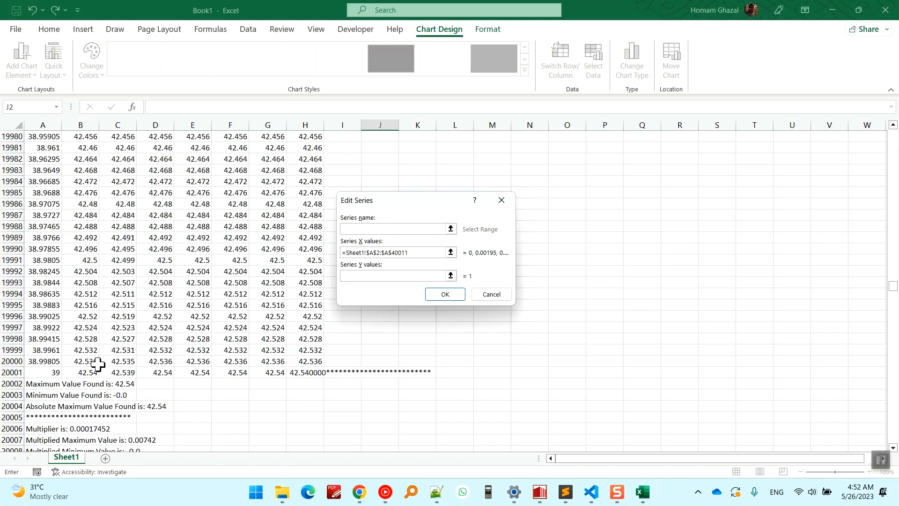
{"action": "left_click", "coordinate": [87, 368]}
{"action": "key", "text": "ctrl+shift+Up"}
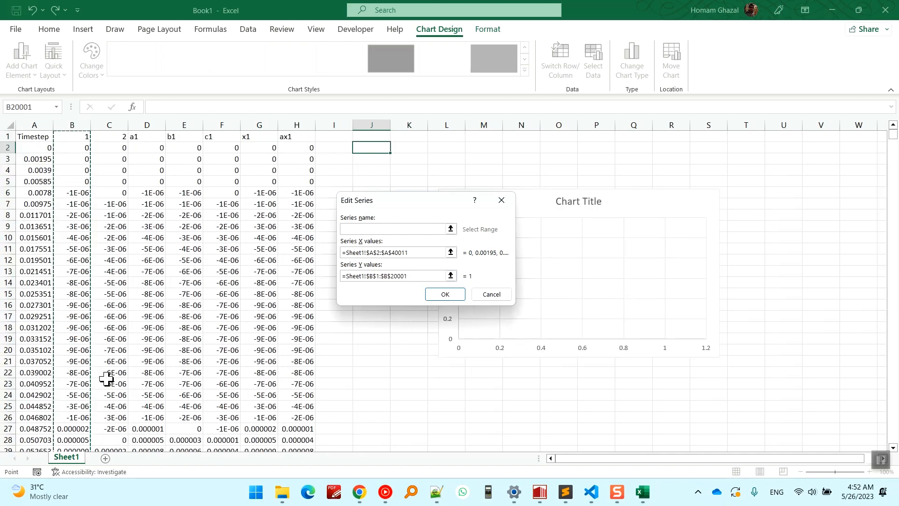
{"action": "left_click", "coordinate": [444, 295]}
{"action": "left_click", "coordinate": [528, 332]}
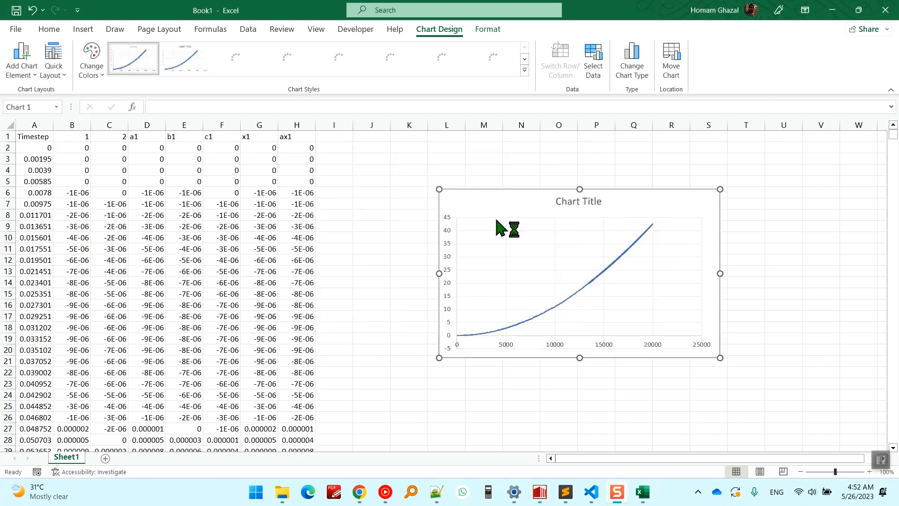
{"action": "left_click", "coordinate": [101, 173]}
{"action": "left_click_drag", "start_coordinate": [109, 138], "coordinate": [189, 327]}
{"action": "left_click", "coordinate": [296, 207]}
{"action": "left_click", "coordinate": [501, 205]}
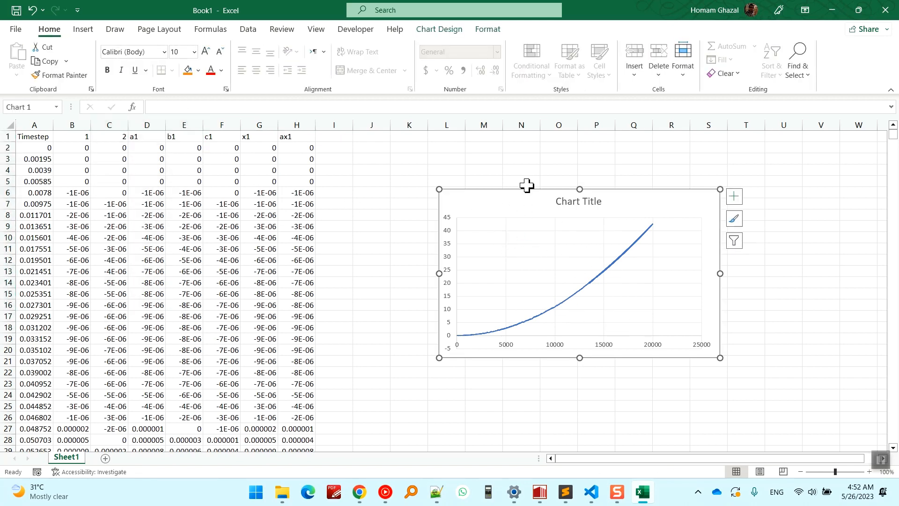
Sort the Seismostruct Video folder by date modified and select the three newest Joint Drift text files.
{"action": "left_click", "coordinate": [282, 492]}
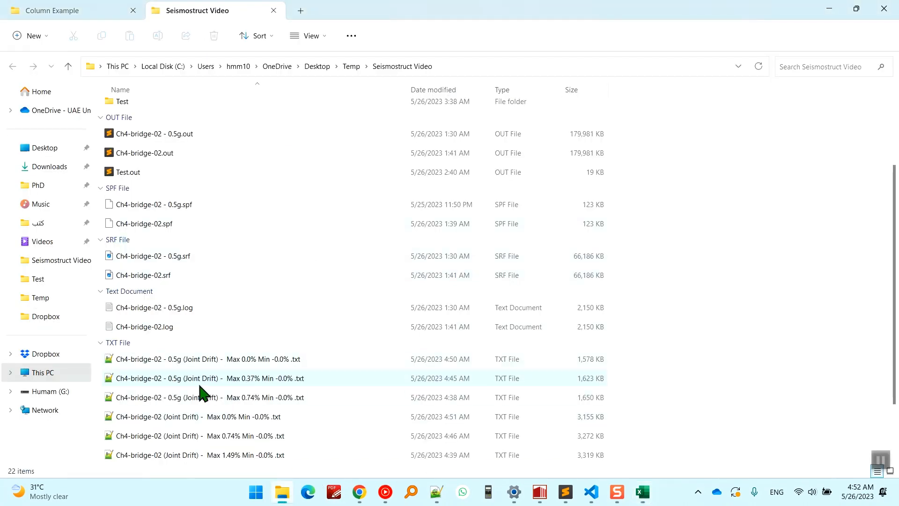
{"action": "scroll", "coordinate": [495, 397], "scroll_direction": "down", "scroll_amount": 2}
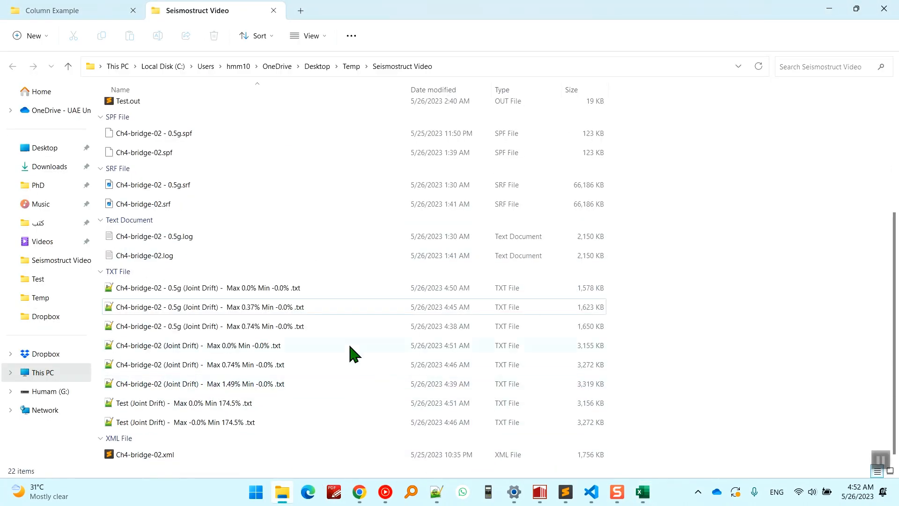
{"action": "left_click", "coordinate": [431, 89]}
{"action": "scroll", "coordinate": [227, 370], "scroll_direction": "down", "scroll_amount": 5}
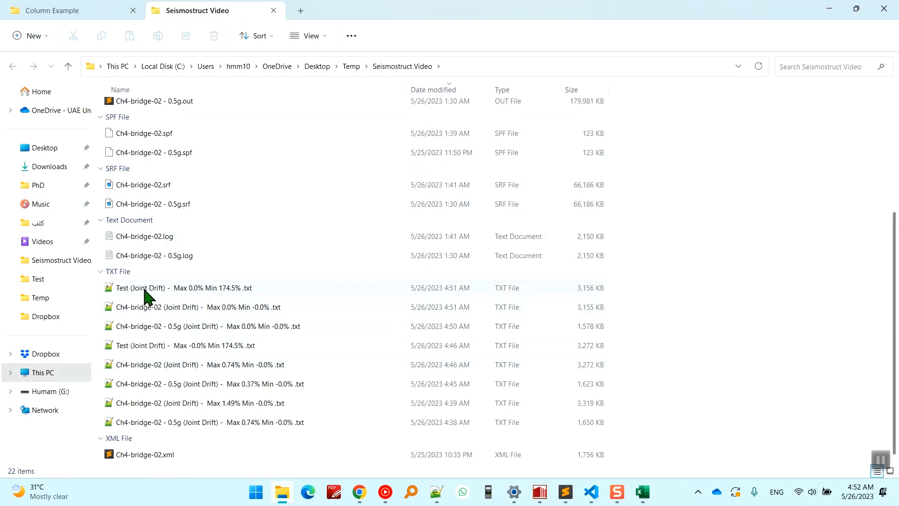
{"action": "left_click", "coordinate": [879, 457]}
{"action": "left_click_drag", "start_coordinate": [640, 285], "coordinate": [489, 325]}
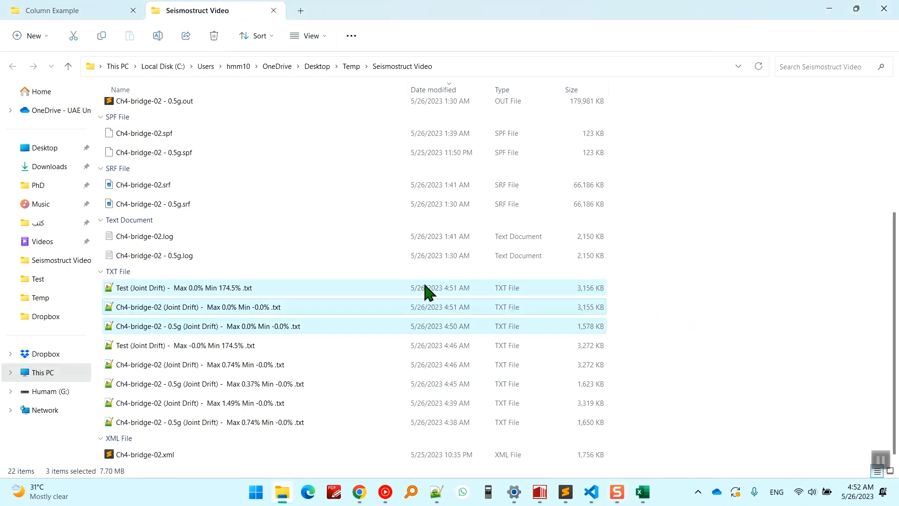
{"action": "scroll", "coordinate": [425, 211], "scroll_direction": "up", "scroll_amount": 3}
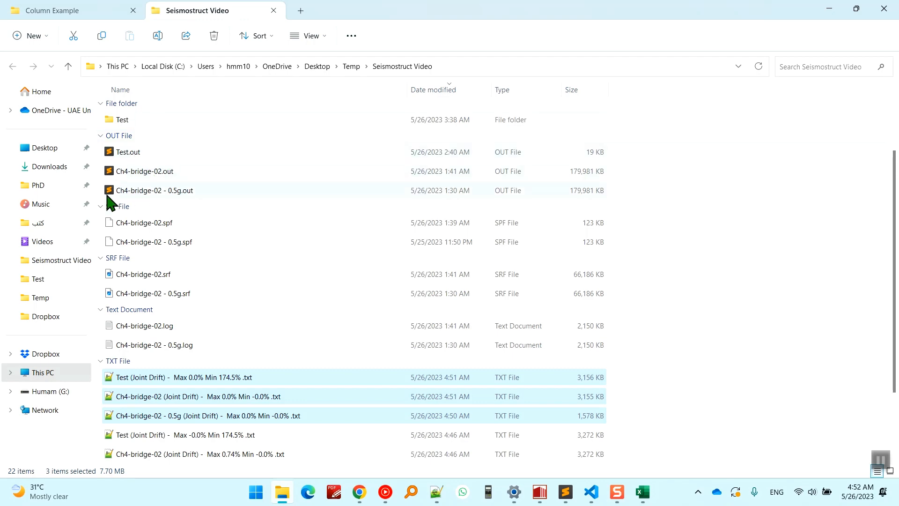
Open the newest Ch4-bridge-02 and Ch4-bridge-02 - 0.5g Joint Drift files and examine the end summary of the 0.5g file.
{"action": "double_click", "coordinate": [272, 412]}
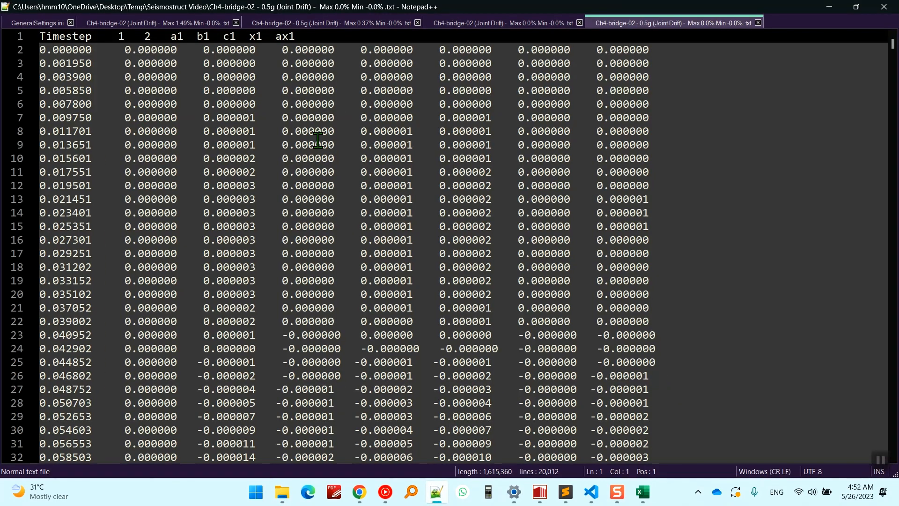
{"action": "left_click", "coordinate": [459, 158]}
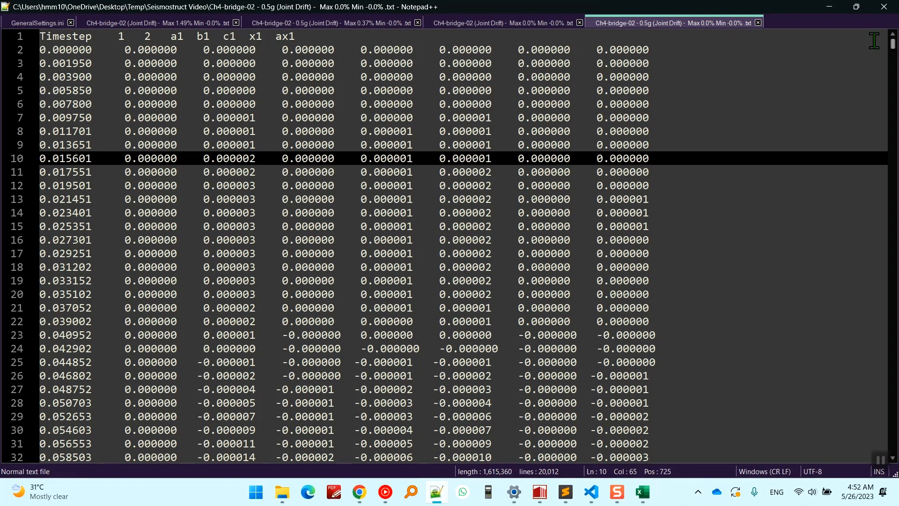
{"action": "left_click_drag", "start_coordinate": [892, 46], "coordinate": [519, 280]}
{"action": "scroll", "coordinate": [427, 265], "scroll_direction": "up", "scroll_amount": 11}
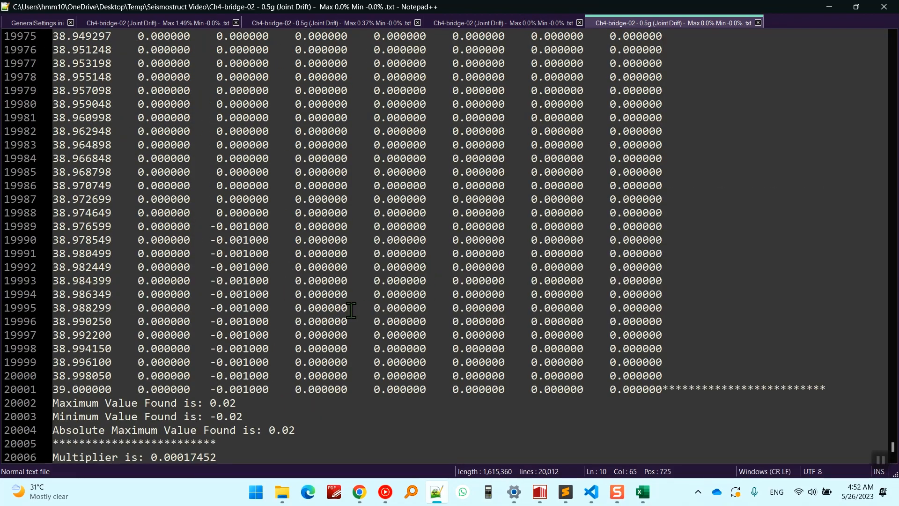
{"action": "scroll", "coordinate": [319, 375], "scroll_direction": "down", "scroll_amount": 3}
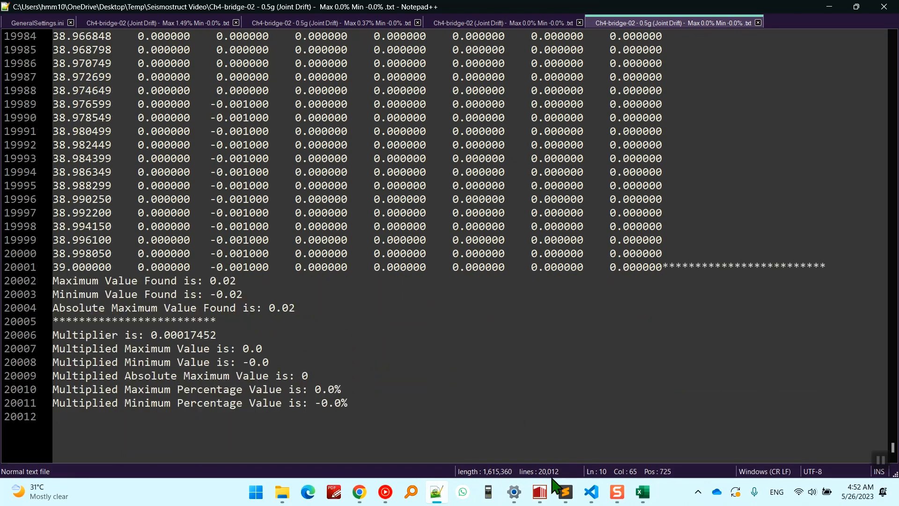
Refresh SeismoStruct's graph of displacements relative to node 1, and go back to the Ch4-bridge-02 Joint Drift file to compare its summary.
{"action": "left_click", "coordinate": [542, 490]}
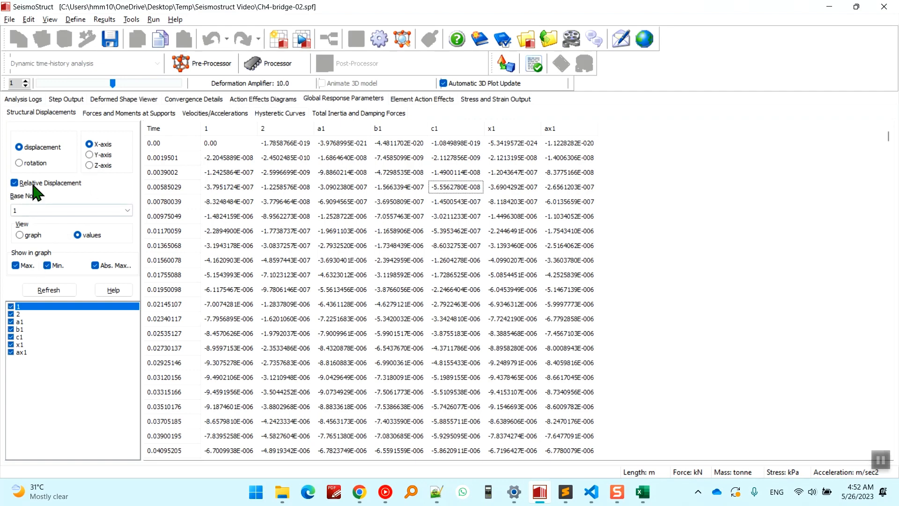
{"action": "left_click", "coordinate": [29, 235]}
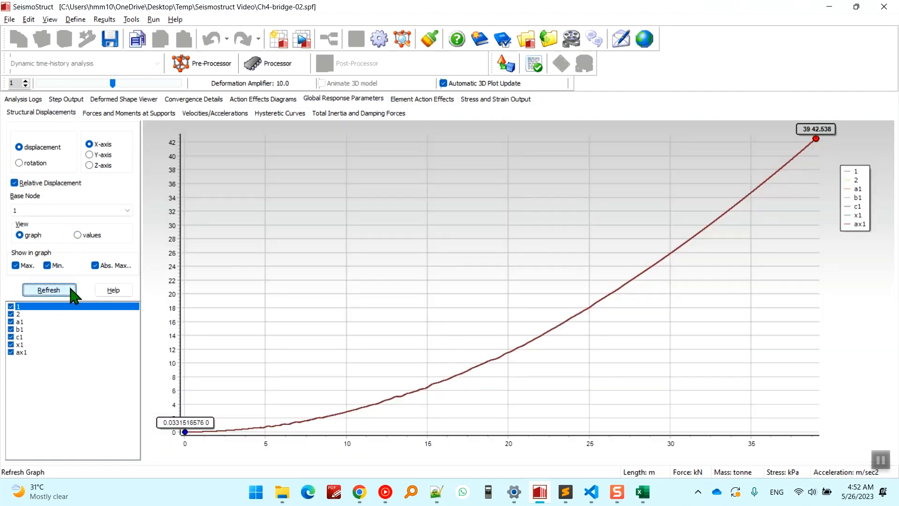
{"action": "left_click", "coordinate": [72, 293]}
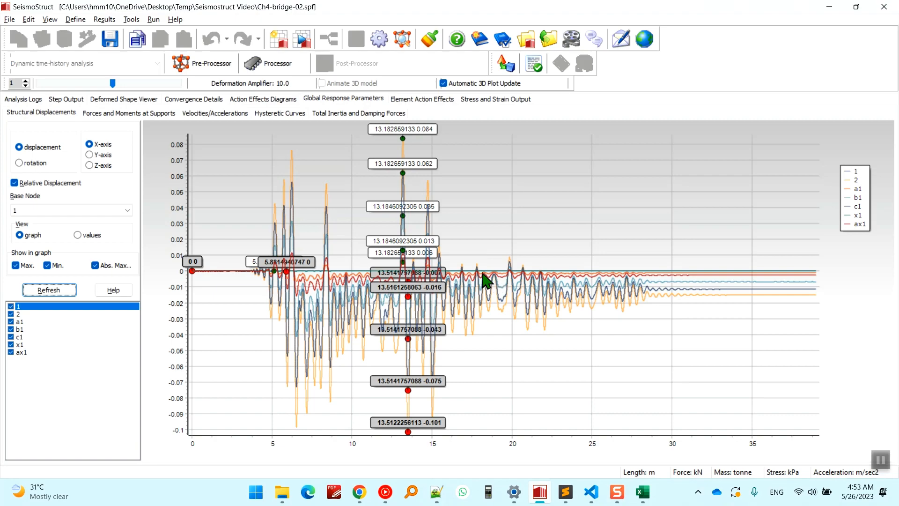
{"action": "left_click", "coordinate": [539, 491]}
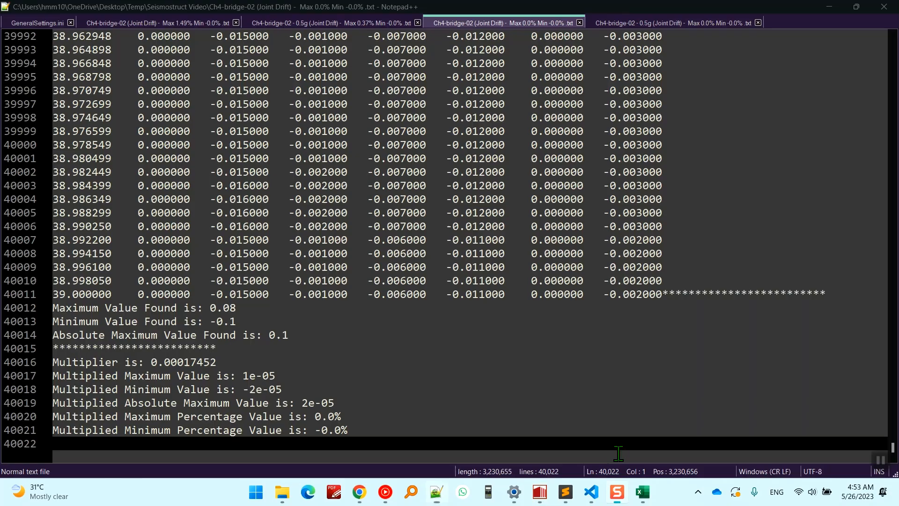
Compare the peak labels on SeismoStruct's relative displacement graph with the maximum and absolute maximum lines in the Ch4-bridge-02 Joint Drift file's summary.
{"action": "left_click", "coordinate": [551, 495]}
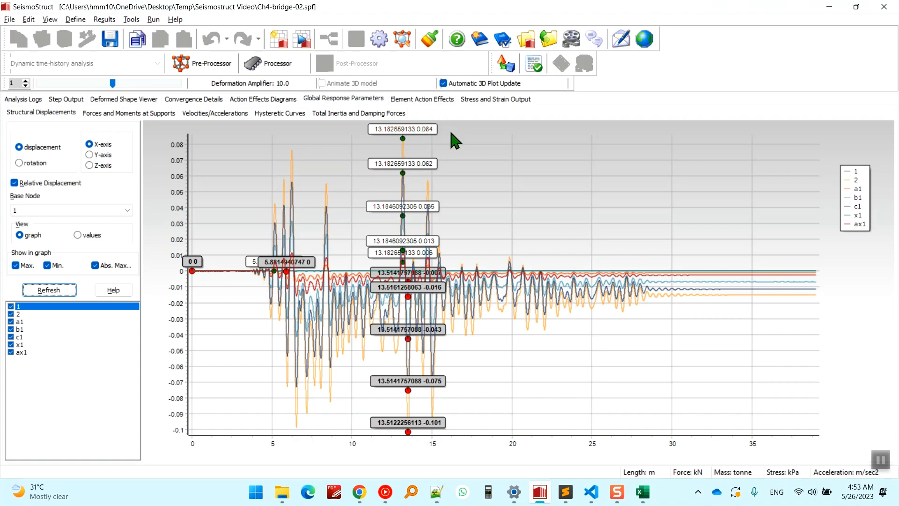
{"action": "left_click", "coordinate": [538, 489]}
{"action": "left_click", "coordinate": [211, 280]}
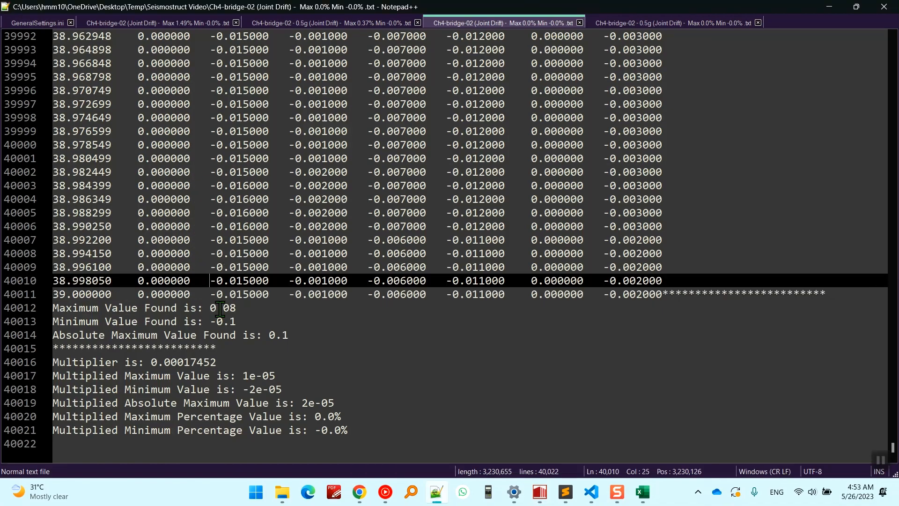
{"action": "left_click", "coordinate": [220, 308]}
{"action": "left_click", "coordinate": [280, 335]}
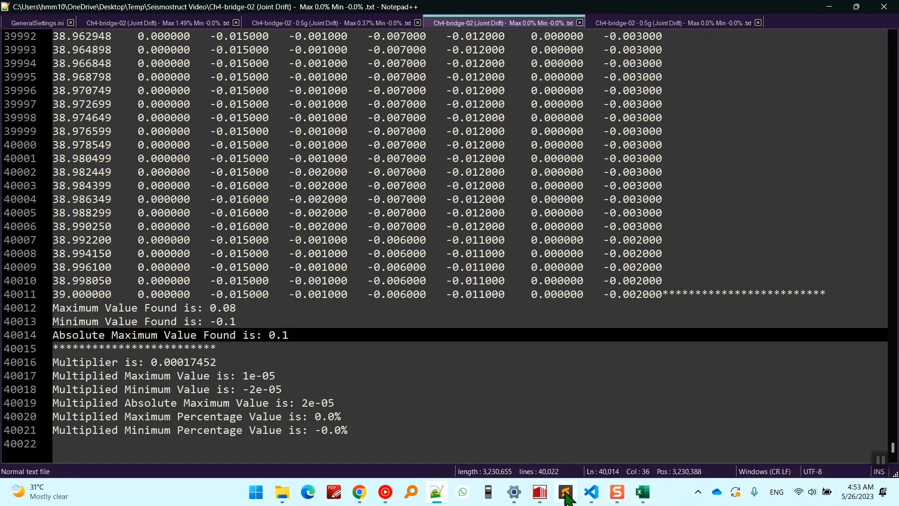
{"action": "left_click", "coordinate": [539, 491]}
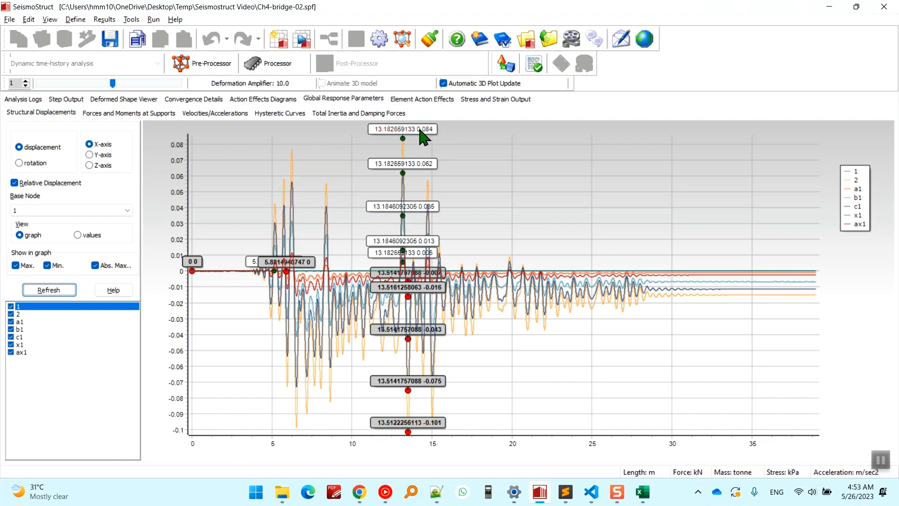
{"action": "key", "text": "alt+Tab"}
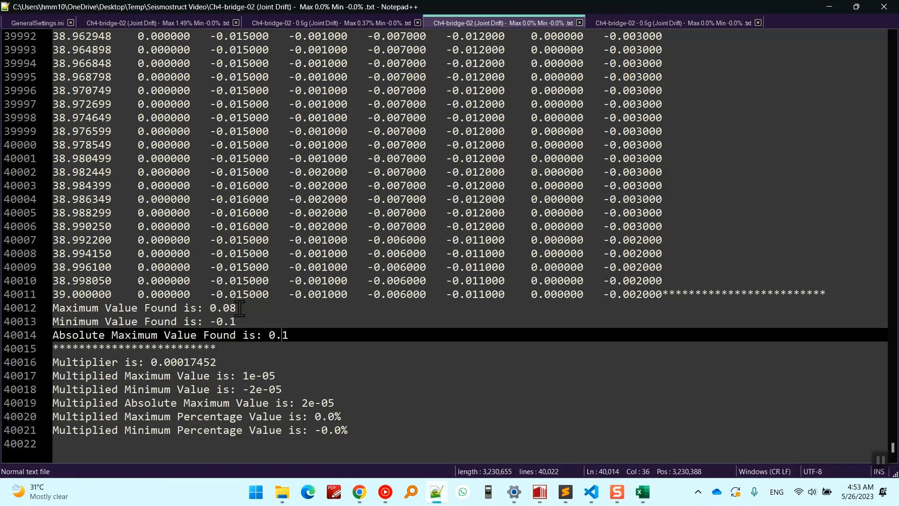
{"action": "key", "text": "Up"}
{"action": "key", "text": "Up"}
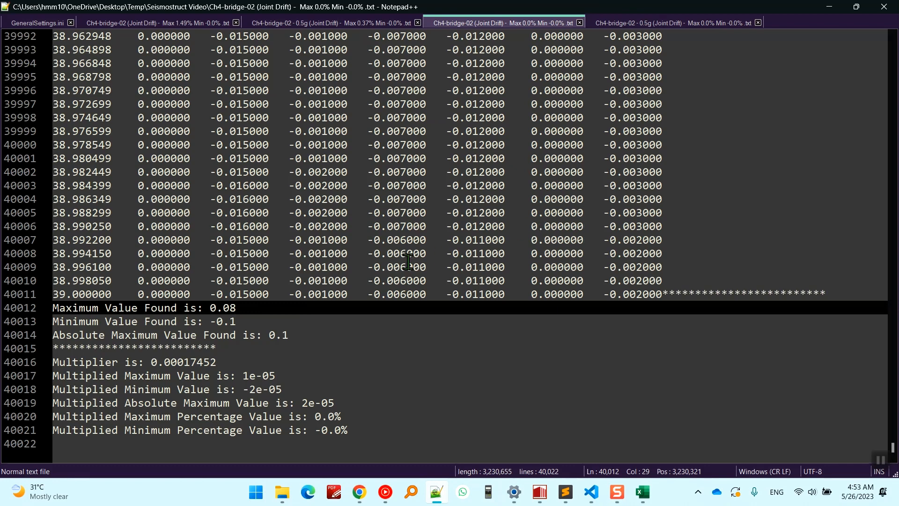
{"action": "left_click_drag", "start_coordinate": [211, 308], "coordinate": [274, 310]}
{"action": "left_click", "coordinate": [274, 310]}
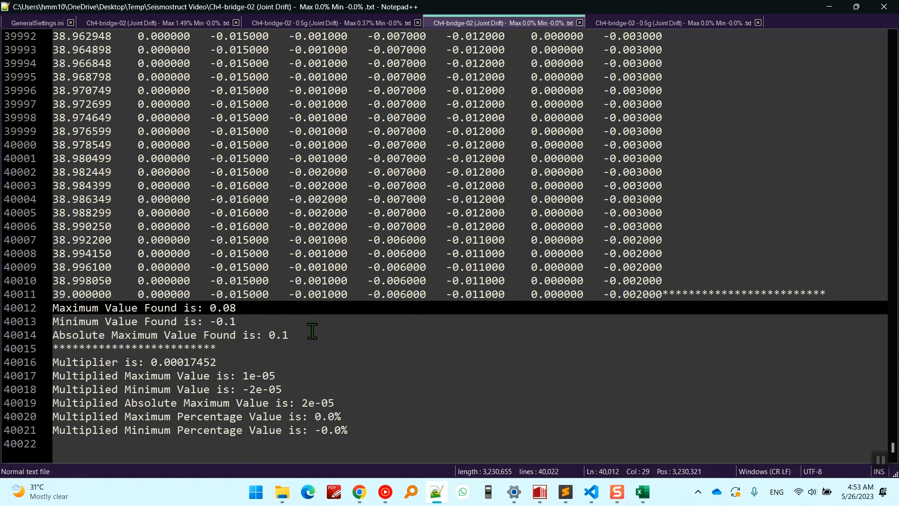
Go to GeneralSettings.ini and examine its settings, starting with the ReadColumnNumber line.
{"action": "left_click", "coordinate": [56, 24]}
{"action": "left_click", "coordinate": [192, 51]}
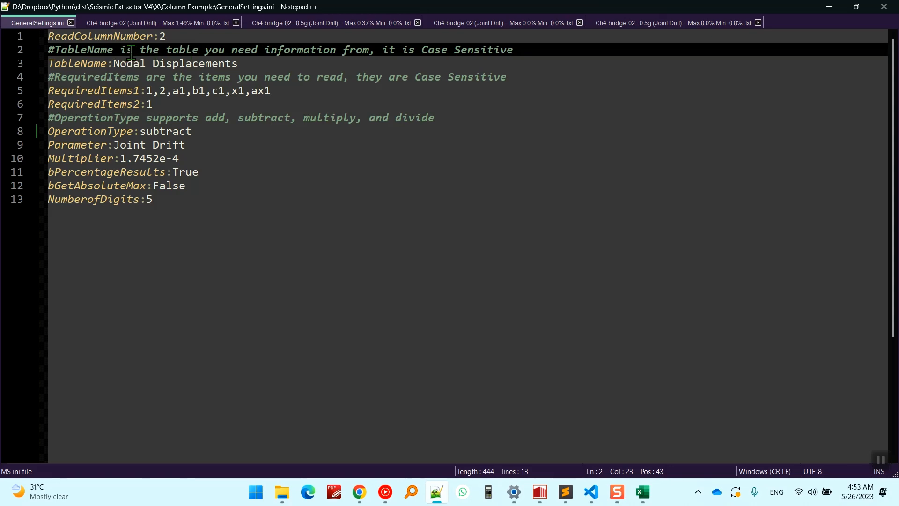
{"action": "key", "text": "ctrl+a"}
{"action": "left_click_drag", "start_coordinate": [273, 205], "coordinate": [70, 32]}
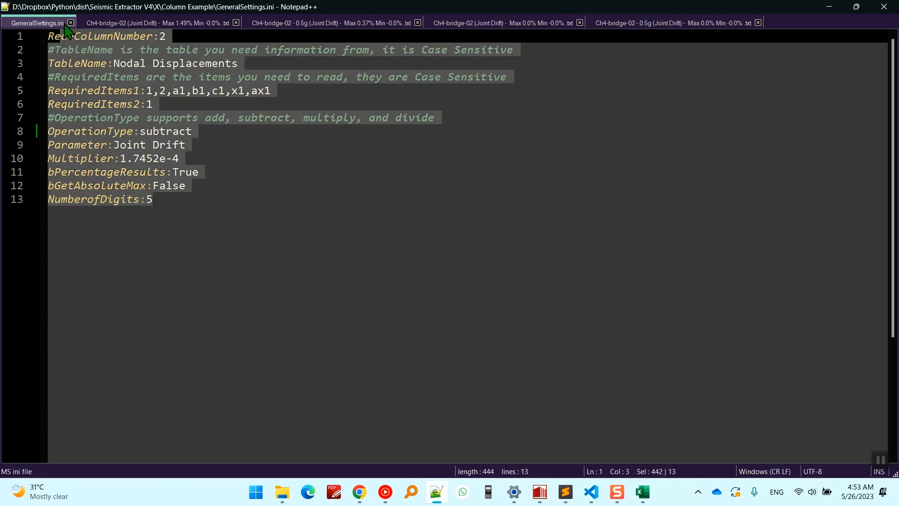
{"action": "left_click", "coordinate": [140, 67]}
{"action": "left_click", "coordinate": [78, 33]}
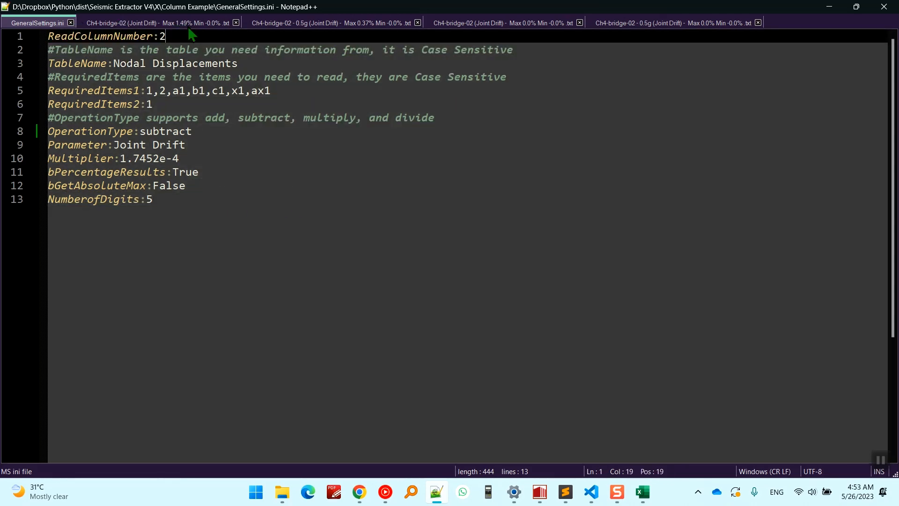
Switch to the Ch4-bridge-02 - 0.5g.out file in Sublime Text and highlight the column headers from Node Name to RZ under Forces at Restrained Freedoms.
{"action": "left_click", "coordinate": [158, 23]}
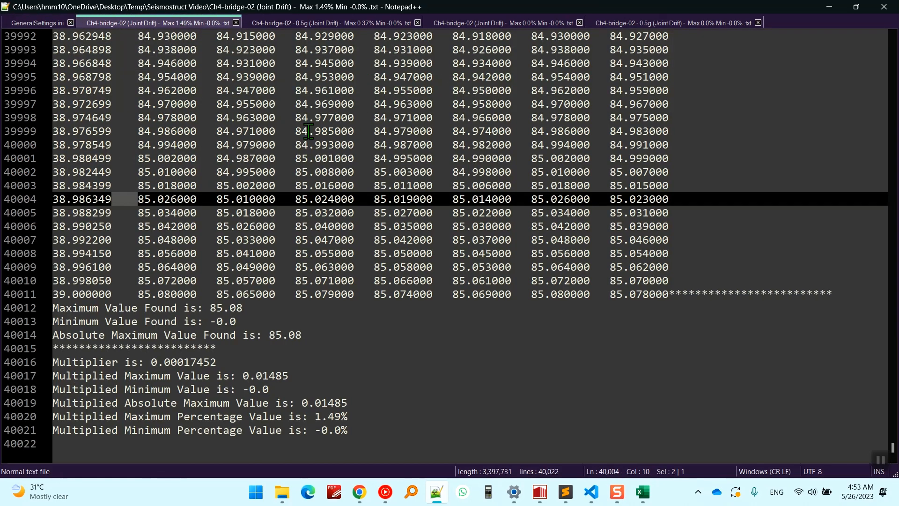
{"action": "left_click", "coordinate": [565, 491]}
{"action": "left_click", "coordinate": [295, 200]}
{"action": "scroll", "coordinate": [290, 210], "scroll_direction": "down", "scroll_amount": 2}
{"action": "left_click_drag", "start_coordinate": [257, 174], "coordinate": [130, 178]}
{"action": "left_click", "coordinate": [133, 184]}
{"action": "left_click_drag", "start_coordinate": [237, 173], "coordinate": [263, 173]}
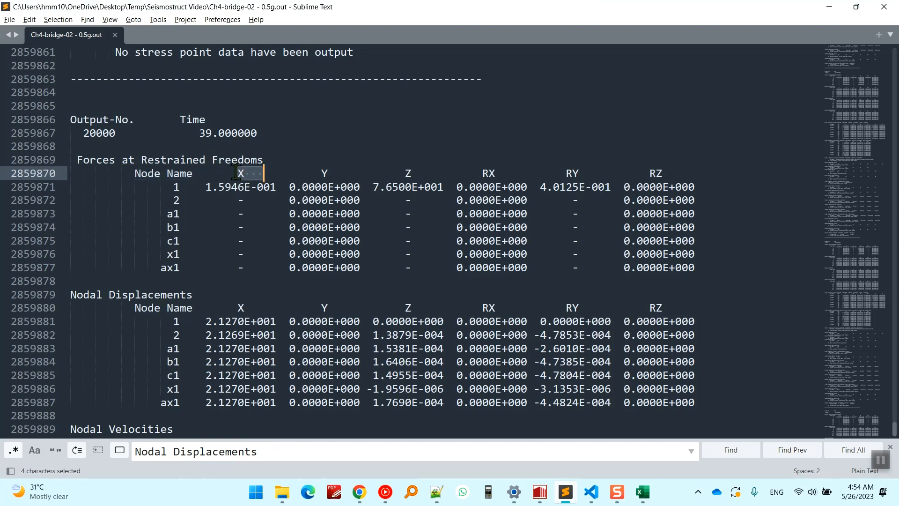
{"action": "left_click", "coordinate": [257, 174]}
{"action": "left_click_drag", "start_coordinate": [323, 172], "coordinate": [342, 172]}
{"action": "left_click_drag", "start_coordinate": [398, 171], "coordinate": [493, 172]}
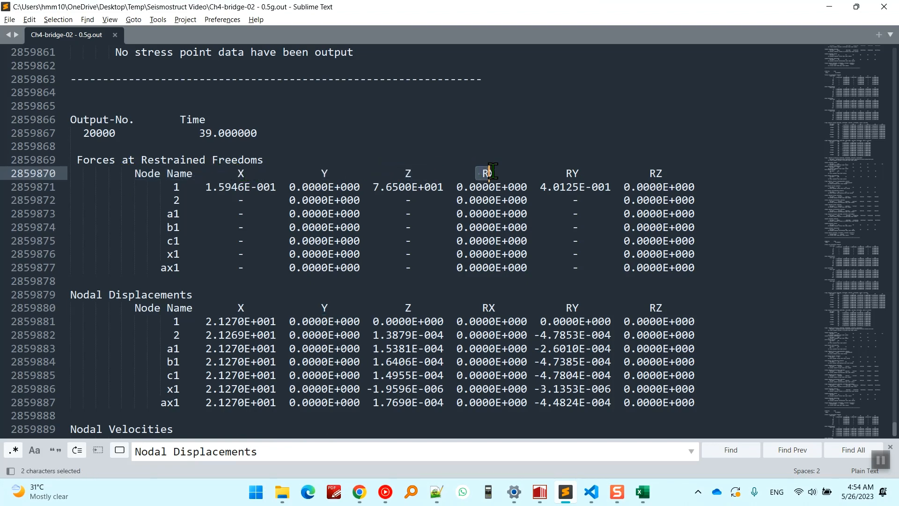
{"action": "left_click_drag", "start_coordinate": [560, 172], "coordinate": [683, 181]}
{"action": "left_click", "coordinate": [759, 227]}
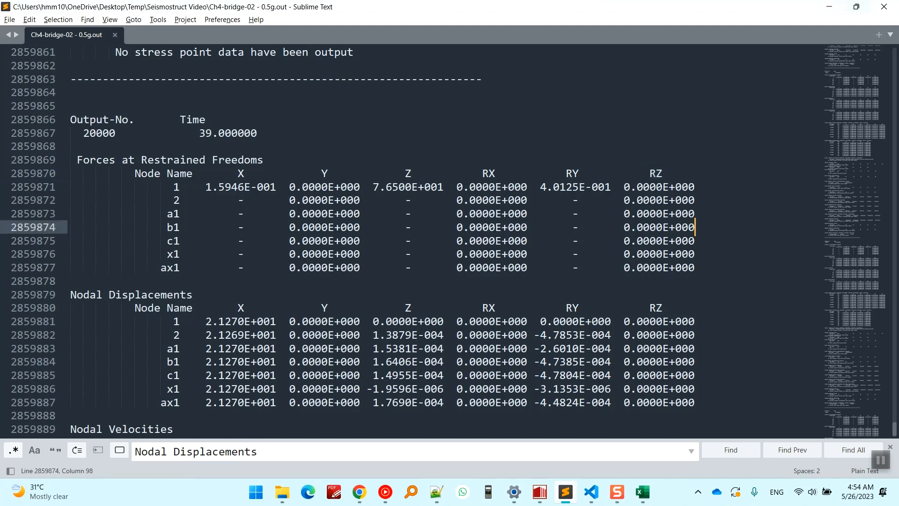
Return to GeneralSettings.ini in Notepad++ and highlight the TableName value Nodal Displacements.
{"action": "key", "text": "alt+Tab"}
{"action": "left_click", "coordinate": [50, 24]}
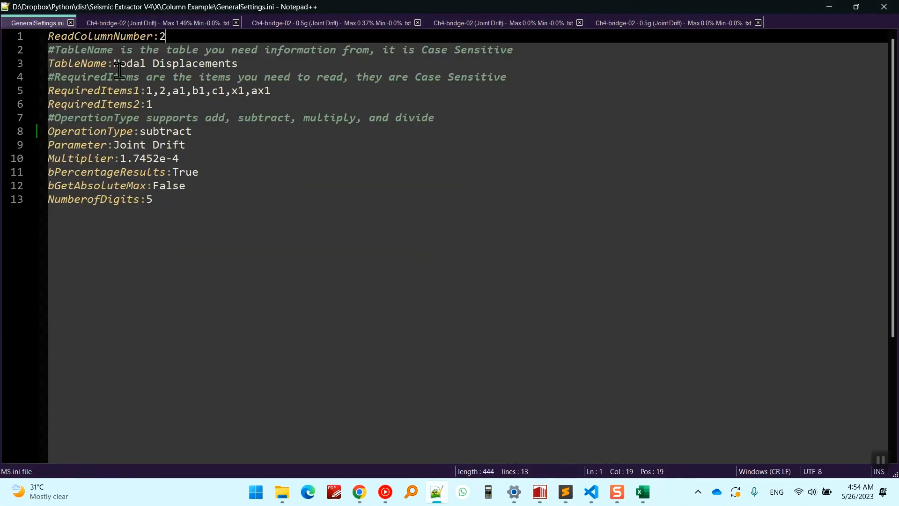
{"action": "left_click", "coordinate": [166, 64]}
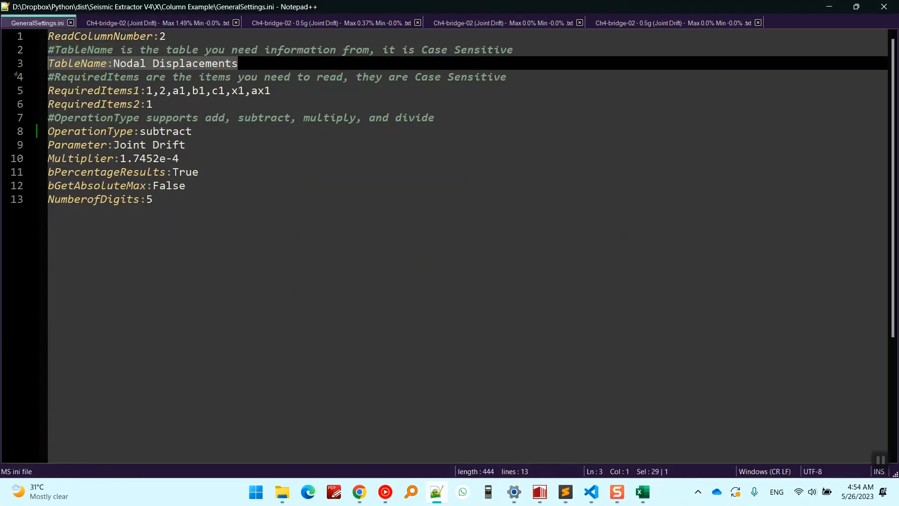
{"action": "left_click_drag", "start_coordinate": [113, 64], "coordinate": [244, 62]}
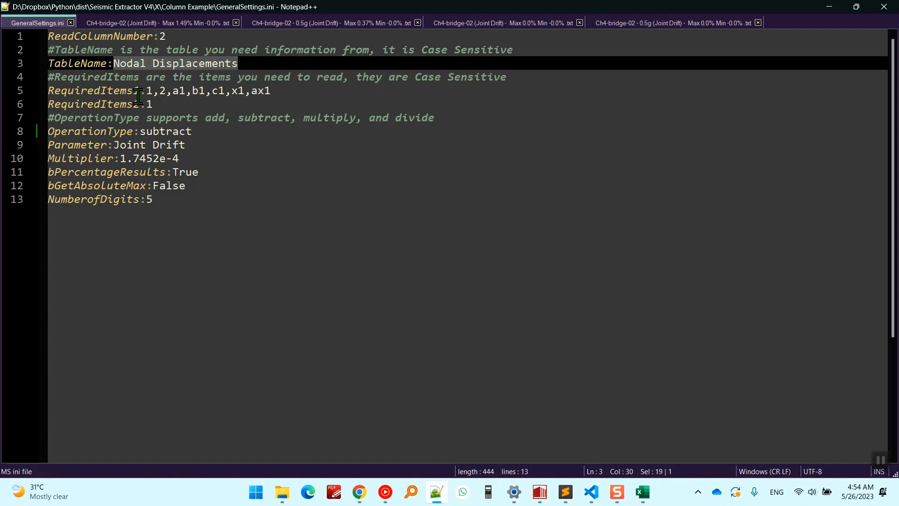
Highlight the RequiredItems1 and RequiredItems2 lines to compare the list of nodes with the base node.
{"action": "left_click", "coordinate": [101, 93]}
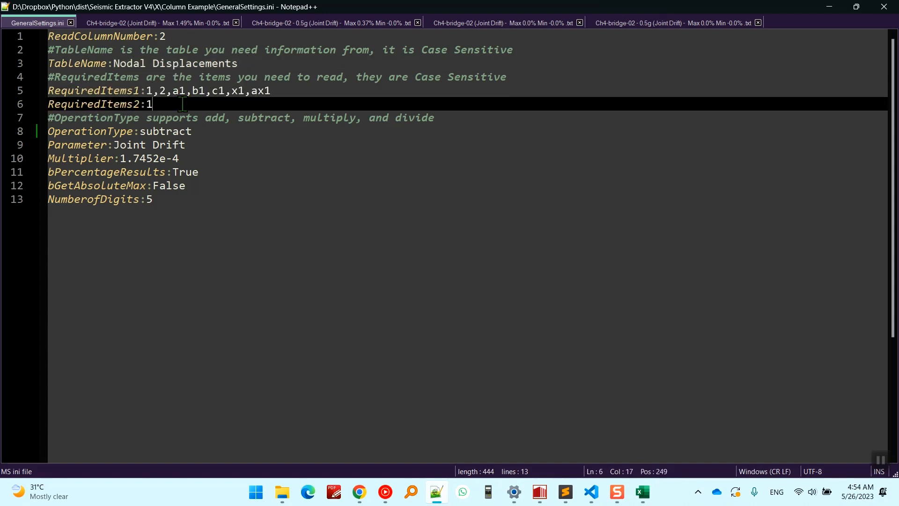
{"action": "left_click_drag", "start_coordinate": [187, 104], "coordinate": [26, 101]}
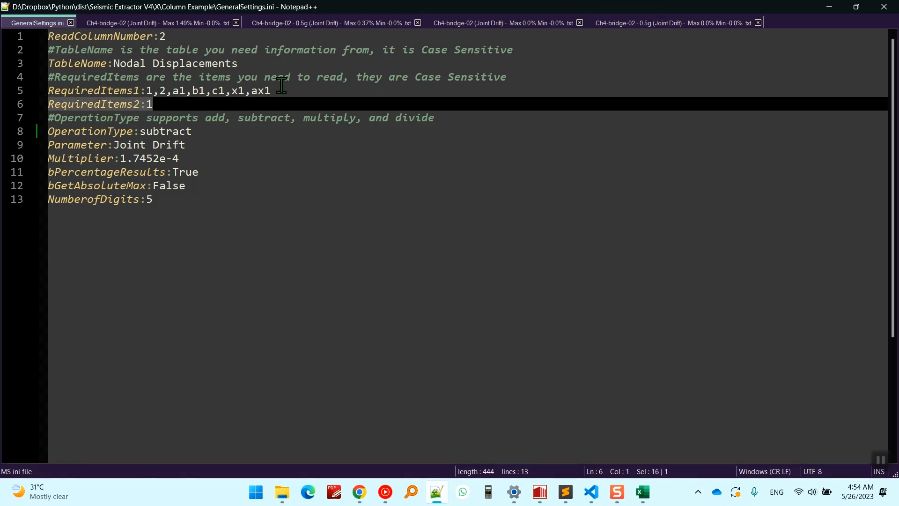
{"action": "left_click_drag", "start_coordinate": [277, 92], "coordinate": [133, 95]}
{"action": "left_click_drag", "start_coordinate": [188, 104], "coordinate": [20, 101]}
{"action": "mouse_move", "coordinate": [271, 91]}
{"action": "left_mouse_down"}
{"action": "mouse_move", "coordinate": [60, 91]}
{"action": "mouse_move", "coordinate": [282, 94]}
{"action": "left_mouse_up"}
{"action": "left_click", "coordinate": [162, 90]}
{"action": "left_click", "coordinate": [285, 93]}
{"action": "left_click", "coordinate": [182, 79]}
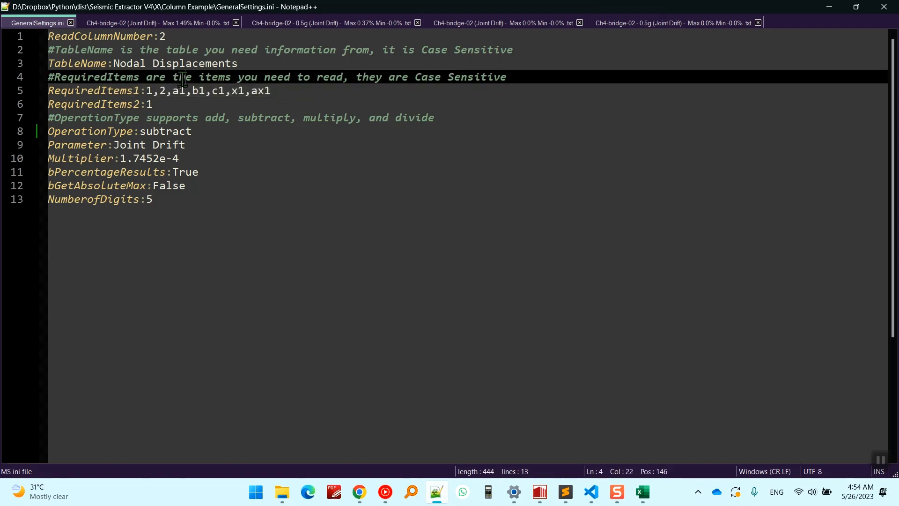
Clear the RequiredItems2 value and enter 1 again.
{"action": "left_click", "coordinate": [146, 104]}
{"action": "left_click", "coordinate": [157, 106]}
{"action": "key", "text": "BackSpace"}
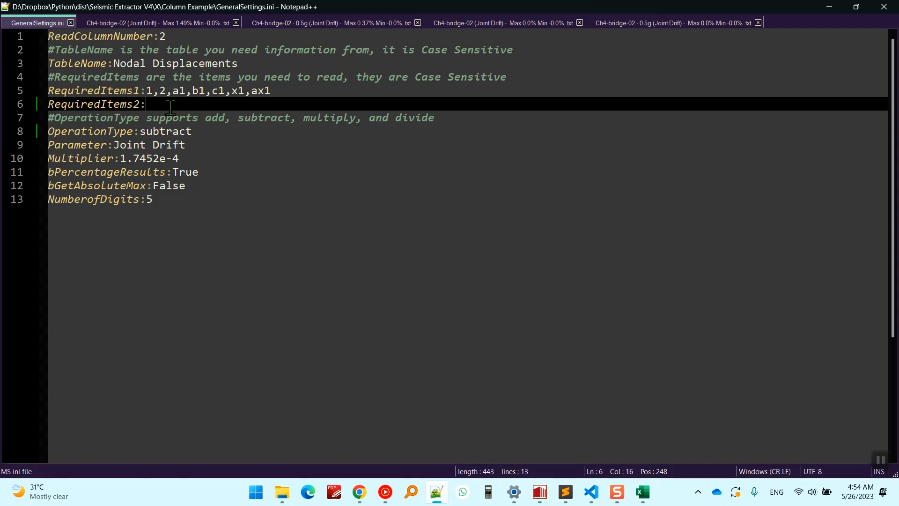
{"action": "type", "text": "1"}
Examine the comment listing the supported operation types and highlight the OperationType value subtract.
{"action": "left_click", "coordinate": [146, 132]}
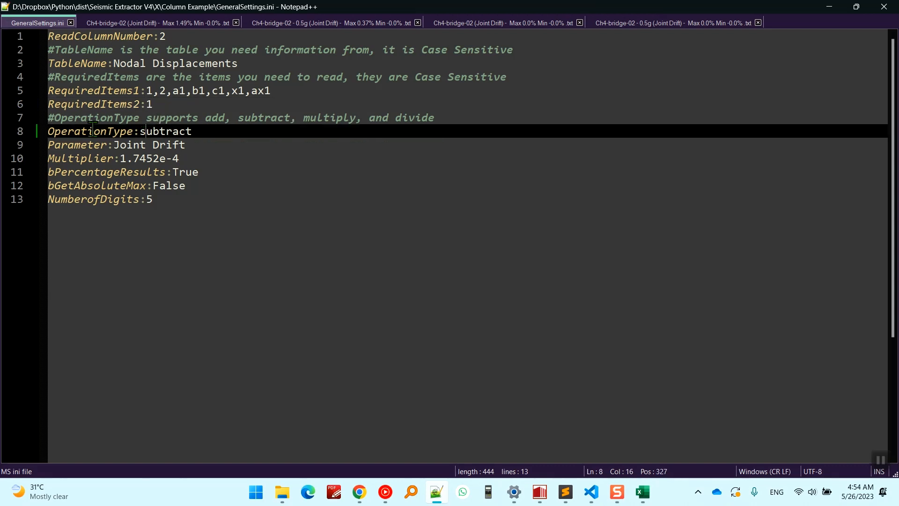
{"action": "left_click", "coordinate": [86, 117]}
{"action": "left_click_drag", "start_coordinate": [85, 117], "coordinate": [460, 114]}
{"action": "left_click", "coordinate": [489, 117]}
{"action": "left_click", "coordinate": [218, 120]}
{"action": "left_click_drag", "start_coordinate": [218, 120], "coordinate": [440, 116]}
{"action": "left_click", "coordinate": [449, 116]}
{"action": "left_click", "coordinate": [173, 132]}
{"action": "double_click", "coordinate": [153, 131]}
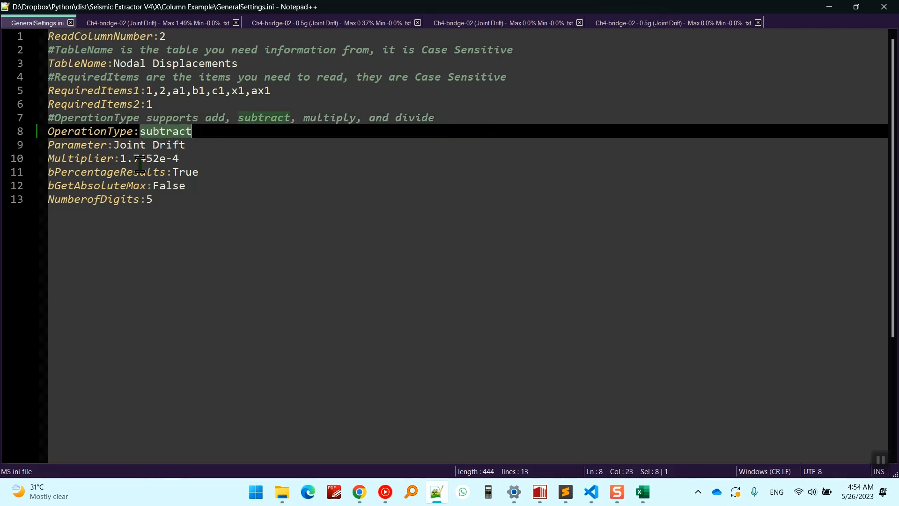
Highlight the Parameter value Joint Drift and find the same text in the result file names in the Seismostruct Video folder.
{"action": "left_click", "coordinate": [75, 156]}
{"action": "double_click", "coordinate": [77, 146]}
{"action": "left_click", "coordinate": [123, 146]}
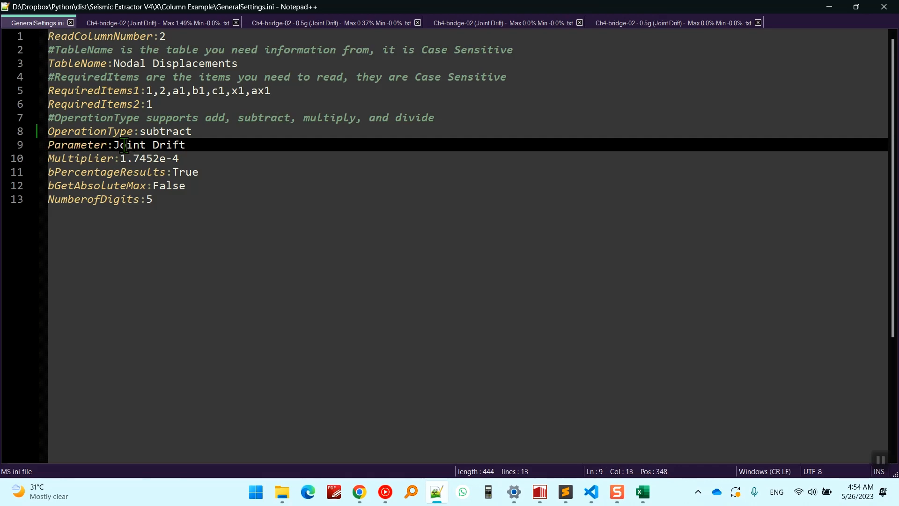
{"action": "left_click_drag", "start_coordinate": [122, 145], "coordinate": [173, 146]}
{"action": "left_click", "coordinate": [291, 493]}
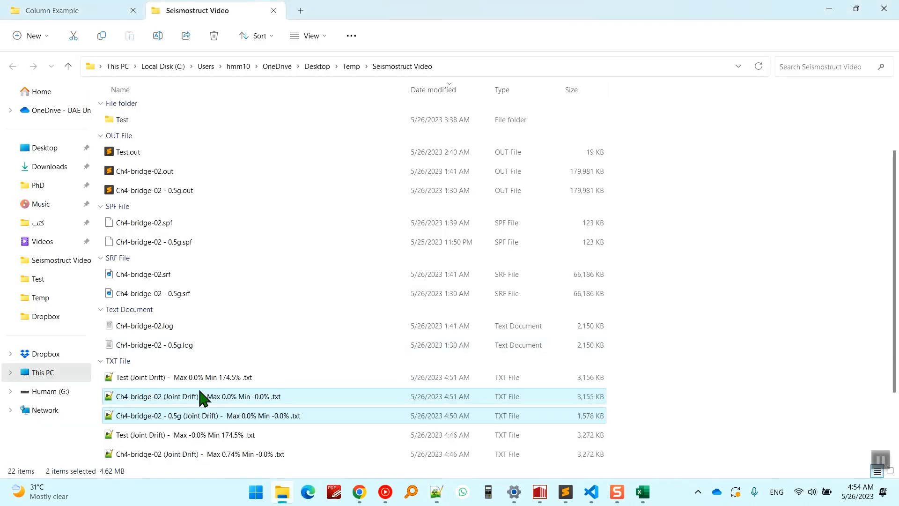
{"action": "left_click", "coordinate": [176, 399]}
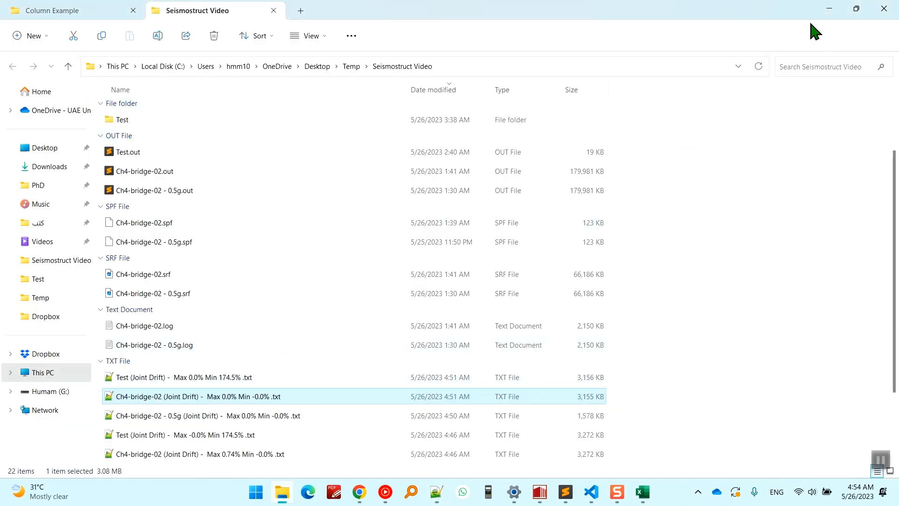
{"action": "left_click", "coordinate": [829, 8]}
Highlight the Multiplier setting and trace its use through the maximum and multiplied values in the Max 1.49% Joint Drift file's summary.
{"action": "left_click", "coordinate": [162, 171]}
{"action": "left_click", "coordinate": [120, 159]}
{"action": "left_click", "coordinate": [81, 153]}
{"action": "left_click_drag", "start_coordinate": [82, 153], "coordinate": [176, 158]}
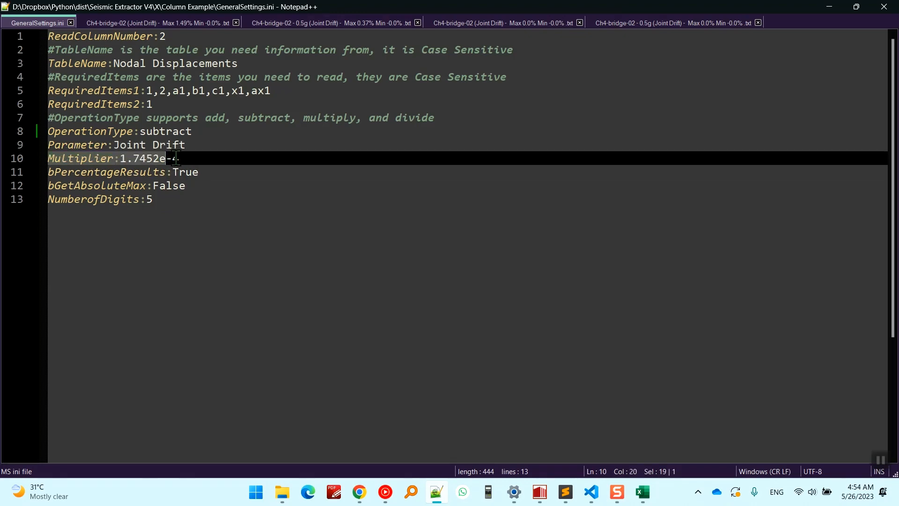
{"action": "left_click", "coordinate": [191, 23]}
{"action": "scroll", "coordinate": [272, 270], "scroll_direction": "down", "scroll_amount": 2}
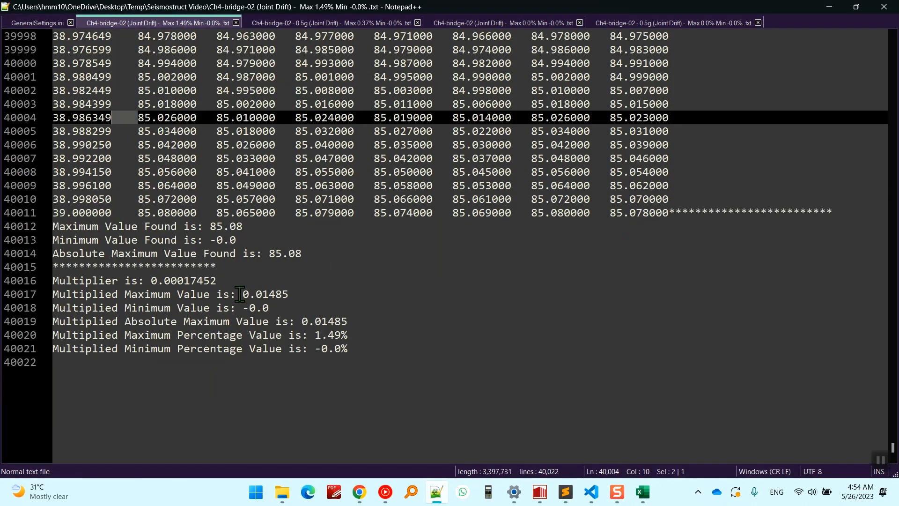
{"action": "left_click_drag", "start_coordinate": [211, 226], "coordinate": [243, 228]}
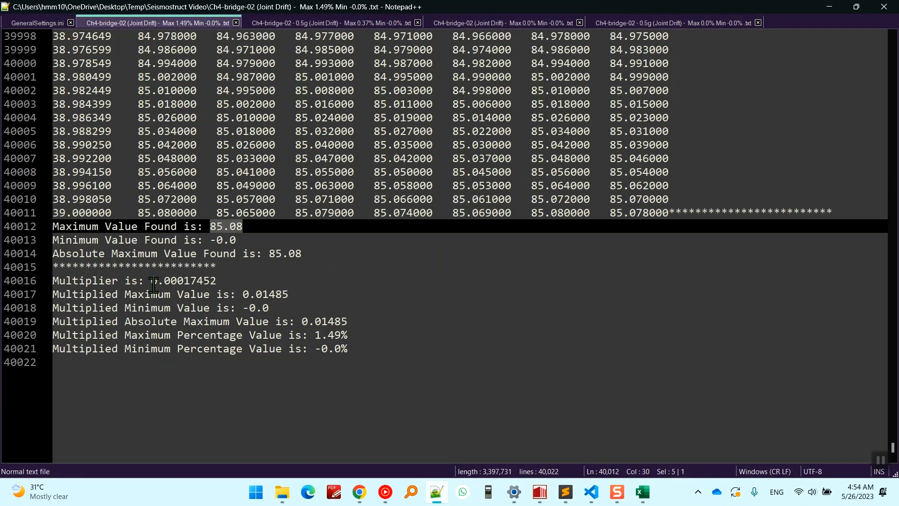
{"action": "left_click_drag", "start_coordinate": [153, 283], "coordinate": [345, 324]}
{"action": "left_click", "coordinate": [203, 294]}
{"action": "left_click", "coordinate": [340, 334]}
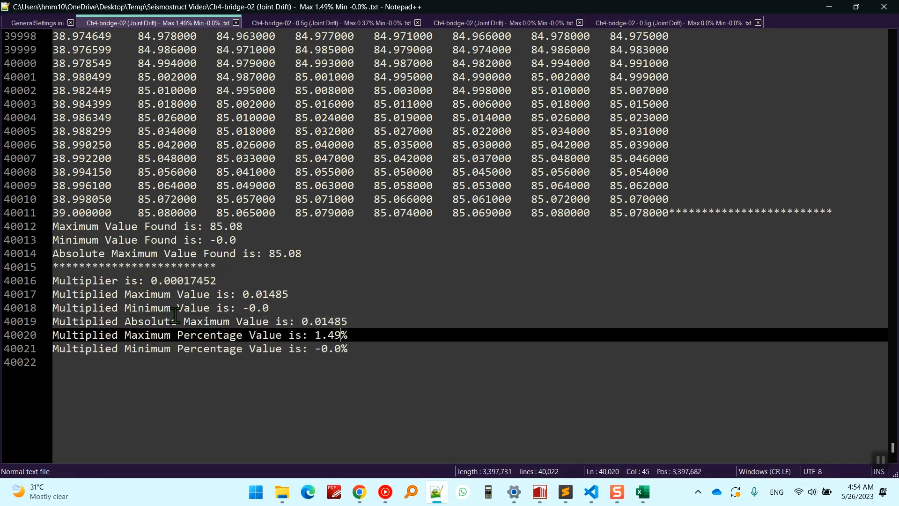
Go back to GeneralSettings.ini and examine the bPercentageResults setting, highlighting its value True.
{"action": "left_click", "coordinate": [36, 22]}
{"action": "left_click", "coordinate": [109, 170]}
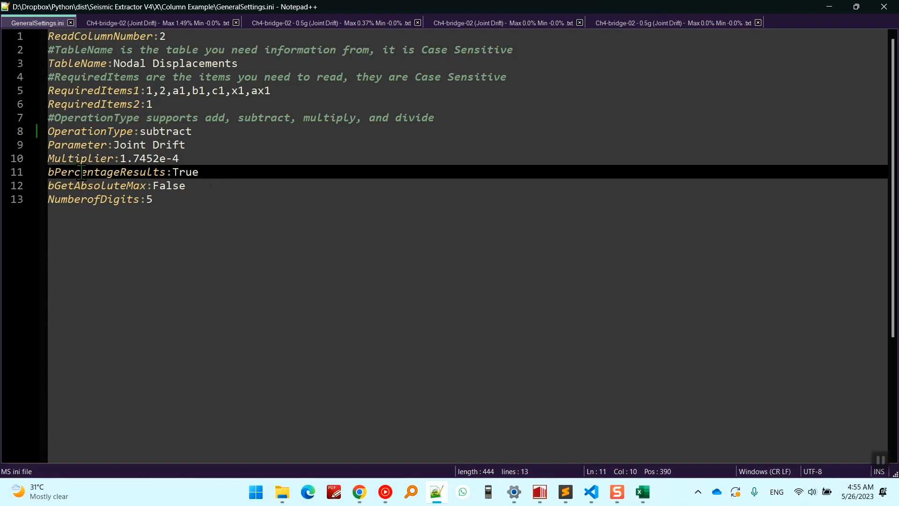
{"action": "left_click", "coordinate": [113, 176]}
{"action": "left_click_drag", "start_coordinate": [113, 177], "coordinate": [75, 189]}
{"action": "left_click", "coordinate": [74, 181]}
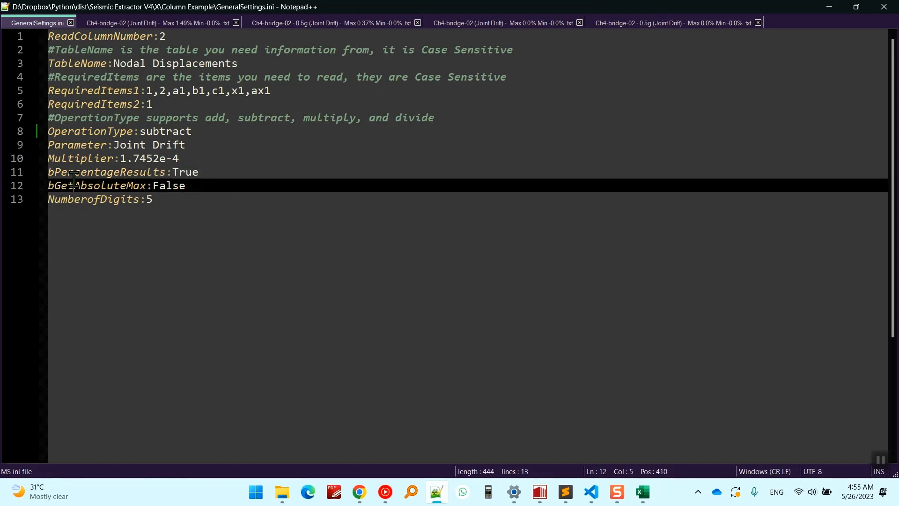
{"action": "double_click", "coordinate": [74, 182]}
{"action": "double_click", "coordinate": [132, 174]}
{"action": "left_click", "coordinate": [193, 176]}
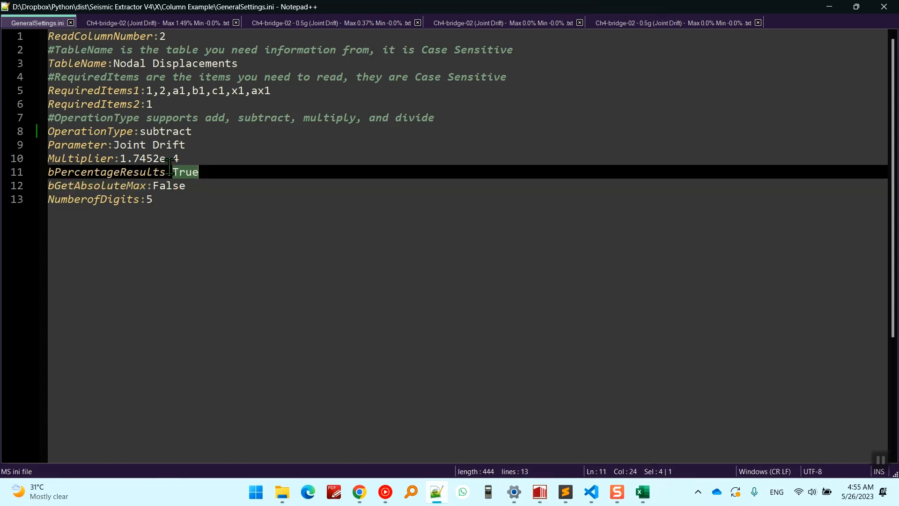
Highlight the Multiplied Maximum Percentage Value in the Max 1.49% Joint Drift file's summary.
{"action": "left_click", "coordinate": [187, 25]}
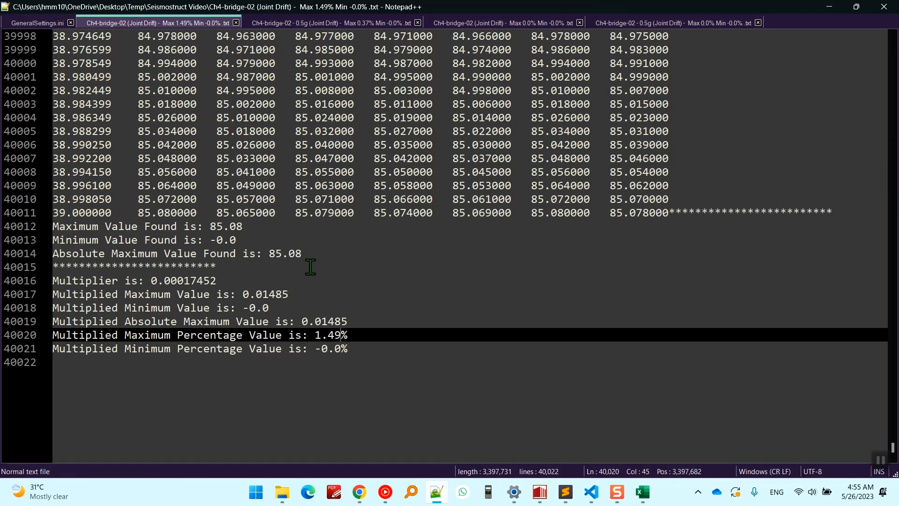
{"action": "left_click_drag", "start_coordinate": [367, 354], "coordinate": [357, 332]}
{"action": "left_click", "coordinate": [382, 335]}
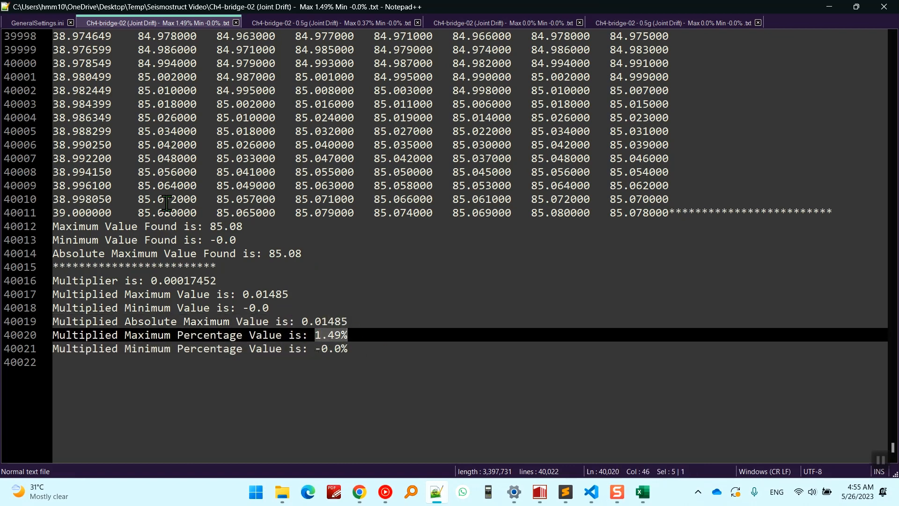
Check the result file names in the Seismostruct Video folder for percentage values, and return to GeneralSettings.ini.
{"action": "left_click", "coordinate": [282, 492]}
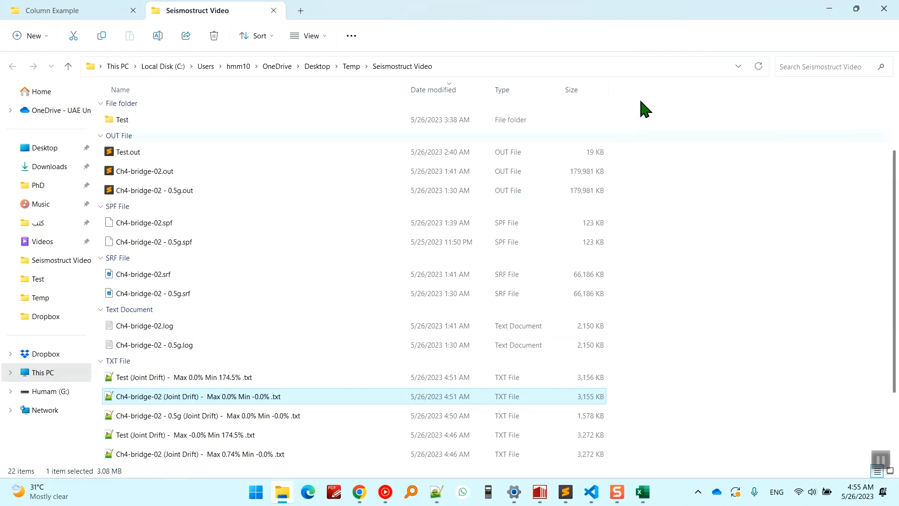
{"action": "left_click", "coordinate": [829, 9]}
{"action": "left_click", "coordinate": [53, 24]}
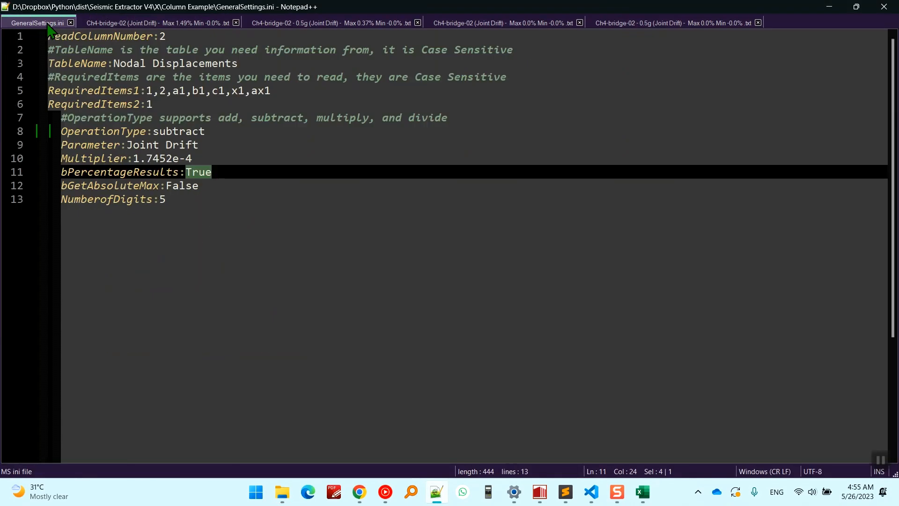
Highlight the bGetAbsoluteMax setting and compare it with the maximum and minimum values in the Seismostruct Video result file names.
{"action": "left_click", "coordinate": [186, 186]}
{"action": "left_click_drag", "start_coordinate": [83, 188], "coordinate": [210, 191]}
{"action": "left_click", "coordinate": [235, 191]}
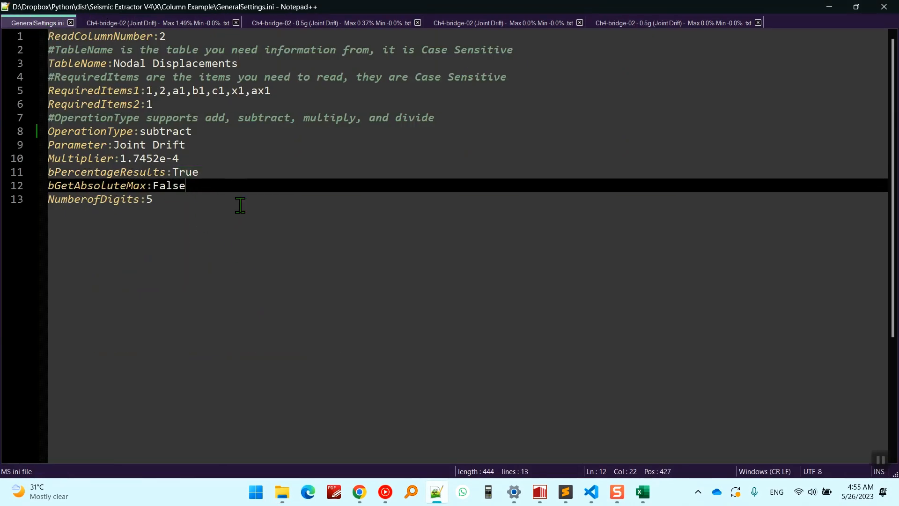
{"action": "left_click", "coordinate": [286, 490]}
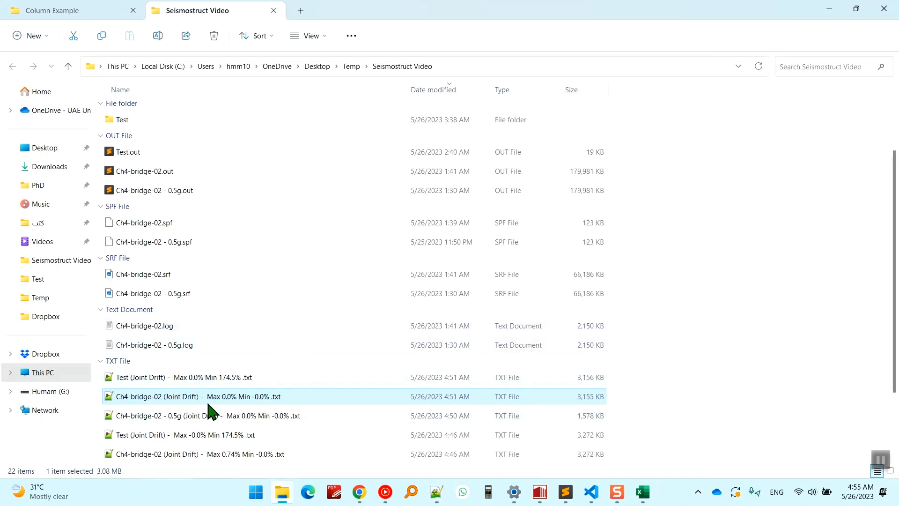
{"action": "left_click", "coordinate": [829, 10]}
{"action": "mouse_move", "coordinate": [198, 183]}
{"action": "left_mouse_down"}
{"action": "mouse_move", "coordinate": [120, 181]}
{"action": "mouse_move", "coordinate": [195, 183]}
{"action": "left_mouse_up"}
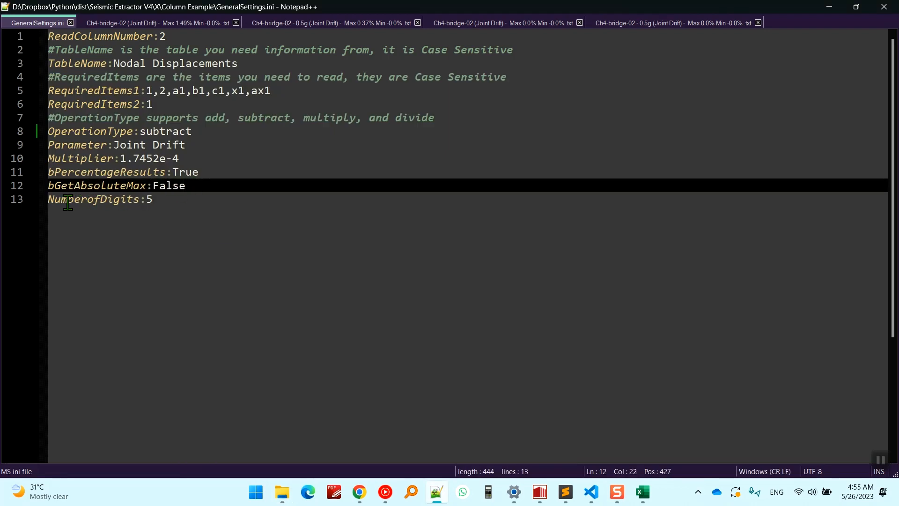
Highlight the NumberofDigits line in GeneralSettings.ini and clear the selection.
{"action": "left_click_drag", "start_coordinate": [49, 202], "coordinate": [201, 194]}
{"action": "left_click", "coordinate": [200, 200]}
{"action": "left_click", "coordinate": [94, 199]}
{"action": "left_click", "coordinate": [215, 195]}
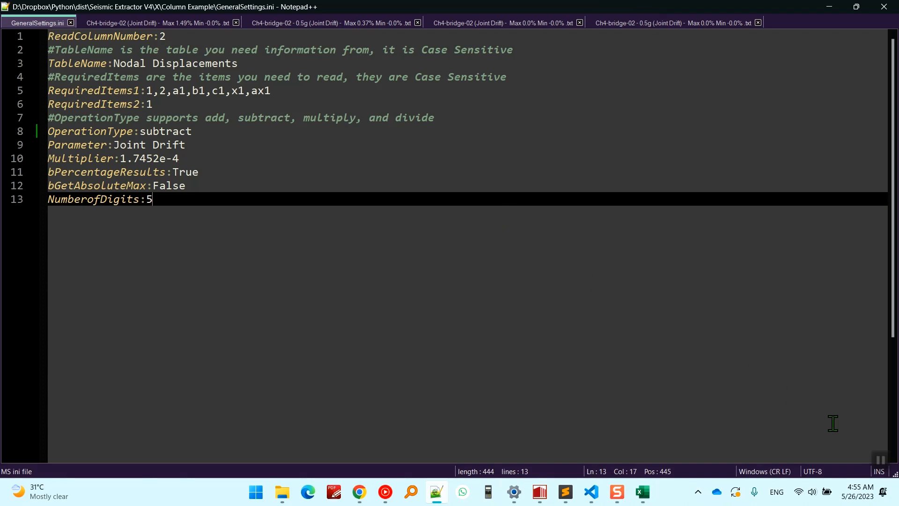
{"action": "left_click", "coordinate": [274, 139]}
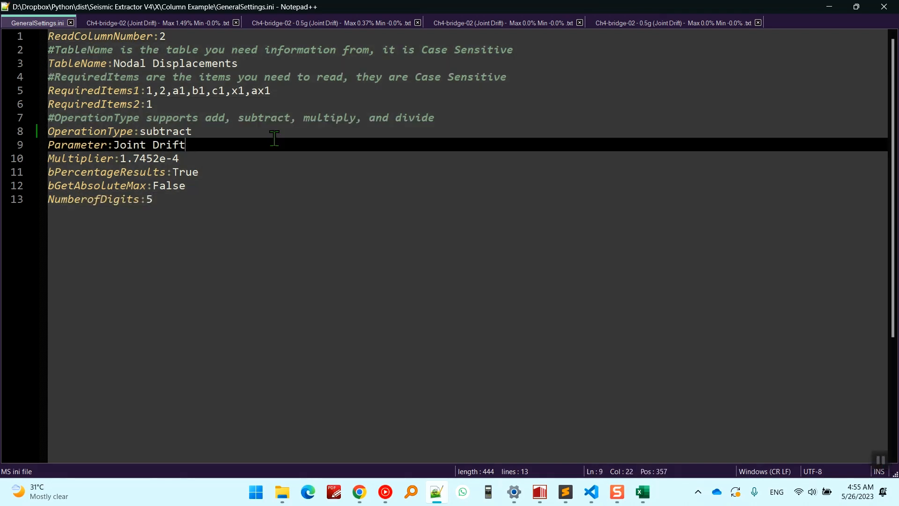
{"action": "left_click_drag", "start_coordinate": [230, 202], "coordinate": [93, 118]}
{"action": "left_click", "coordinate": [215, 199]}
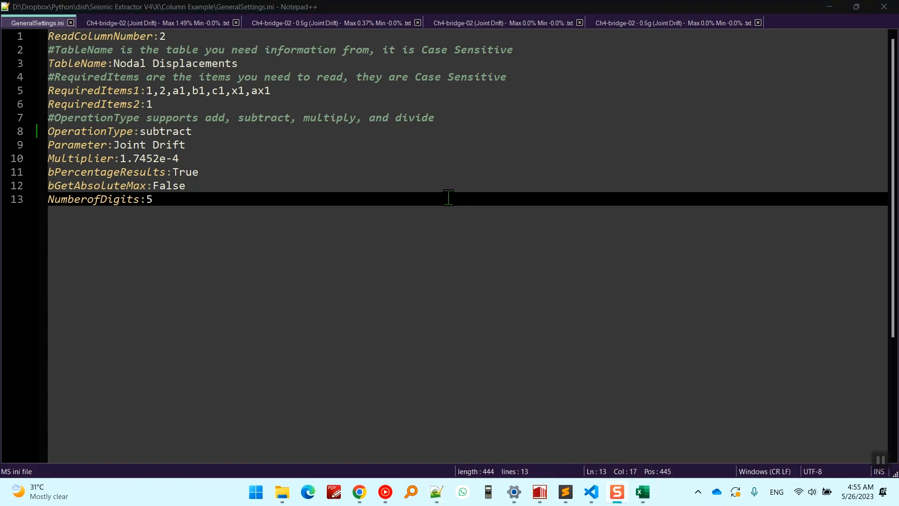
{"action": "left_click", "coordinate": [306, 178]}
{"action": "left_click_drag", "start_coordinate": [304, 205], "coordinate": [114, 65]}
{"action": "left_click", "coordinate": [283, 173]}
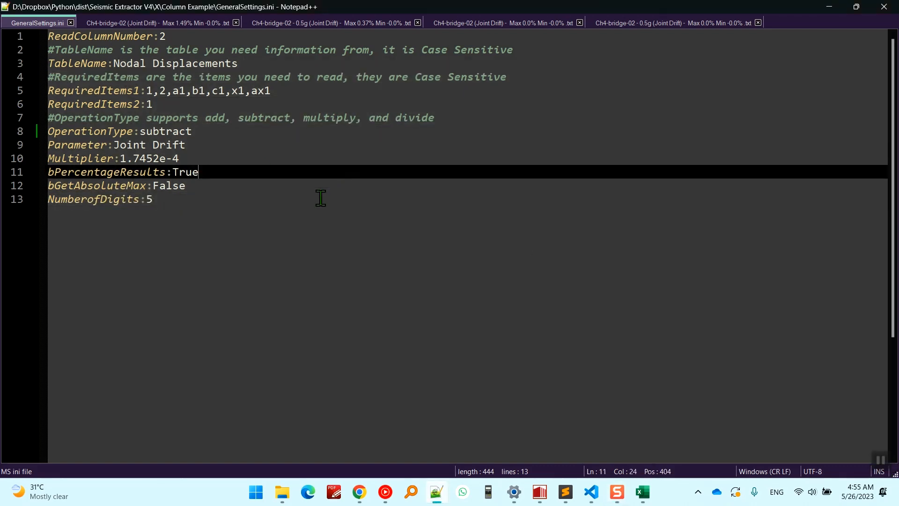
{"action": "left_click_drag", "start_coordinate": [320, 198], "coordinate": [83, 77]}
{"action": "left_click", "coordinate": [287, 175]}
{"action": "left_click_drag", "start_coordinate": [281, 221], "coordinate": [100, 104]}
{"action": "left_click", "coordinate": [264, 187]}
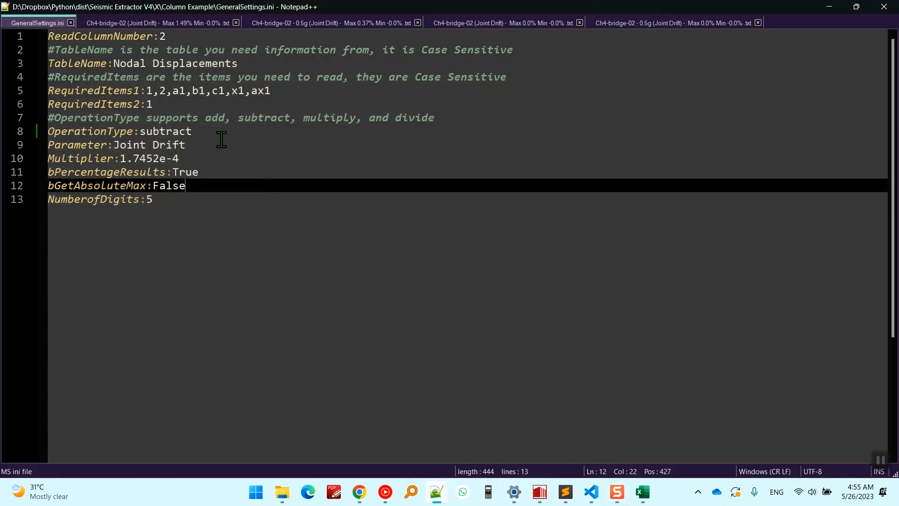
{"action": "left_click_drag", "start_coordinate": [263, 227], "coordinate": [111, 92]}
{"action": "left_click", "coordinate": [267, 205]}
{"action": "left_click_drag", "start_coordinate": [300, 224], "coordinate": [113, 91]}
{"action": "left_click", "coordinate": [310, 200]}
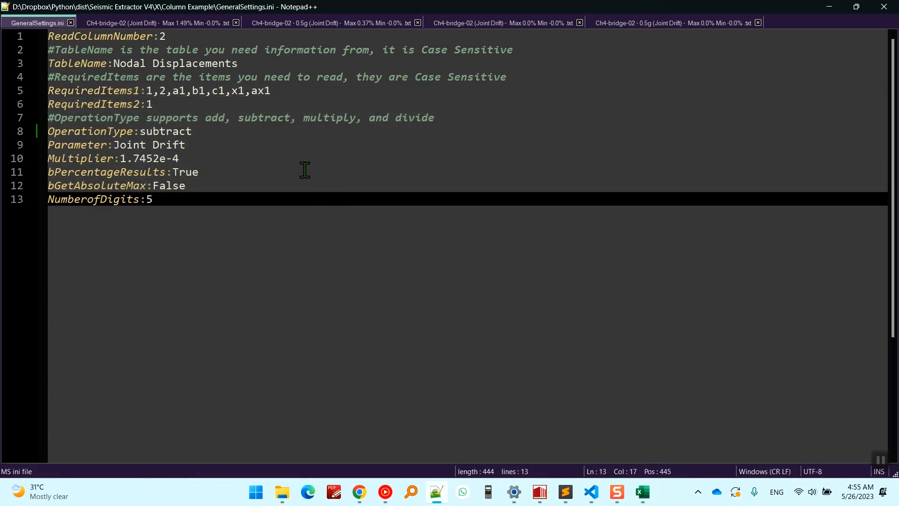
{"action": "left_click", "coordinate": [485, 185]}
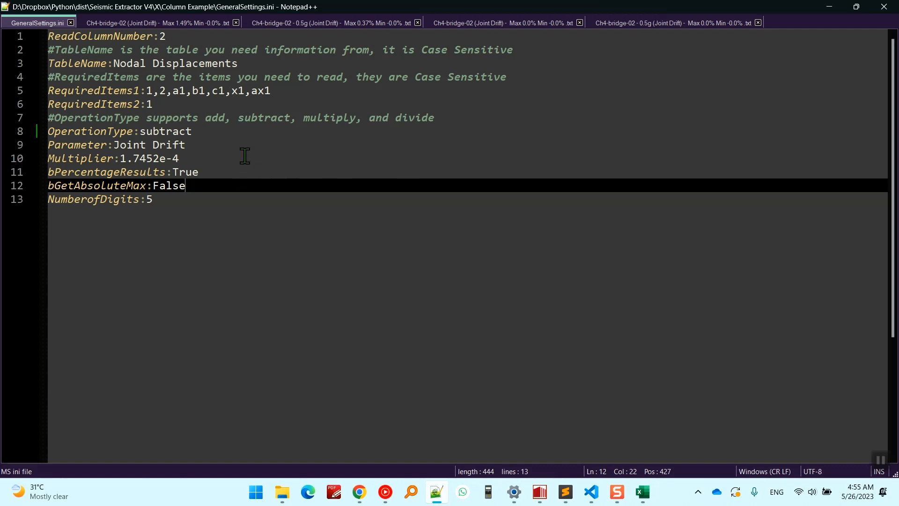